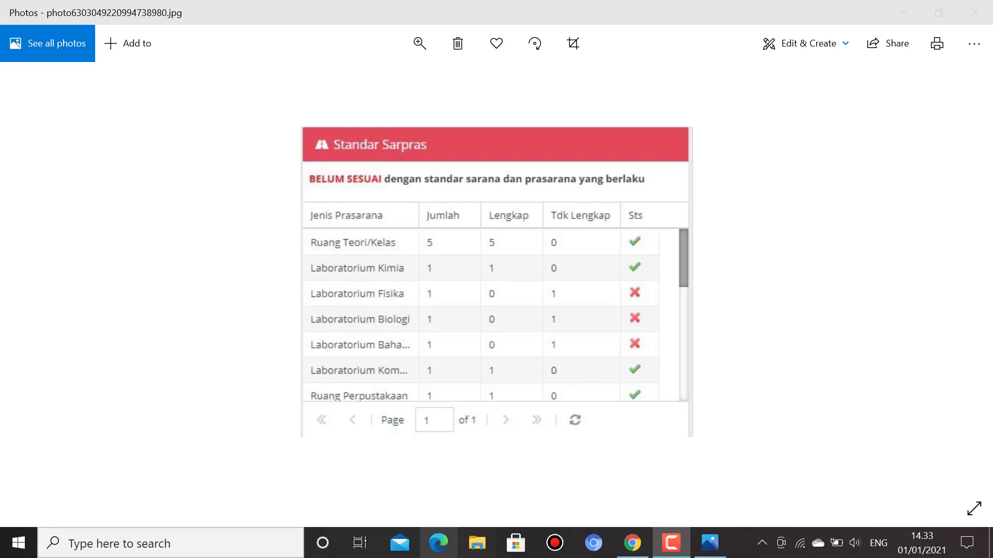
Step: Switch to Aplikasi Dapodik in Chrome and open the Tanah & Bangunan data under Sarpras
{"action": "mouse_move", "coordinate": [632, 530]}
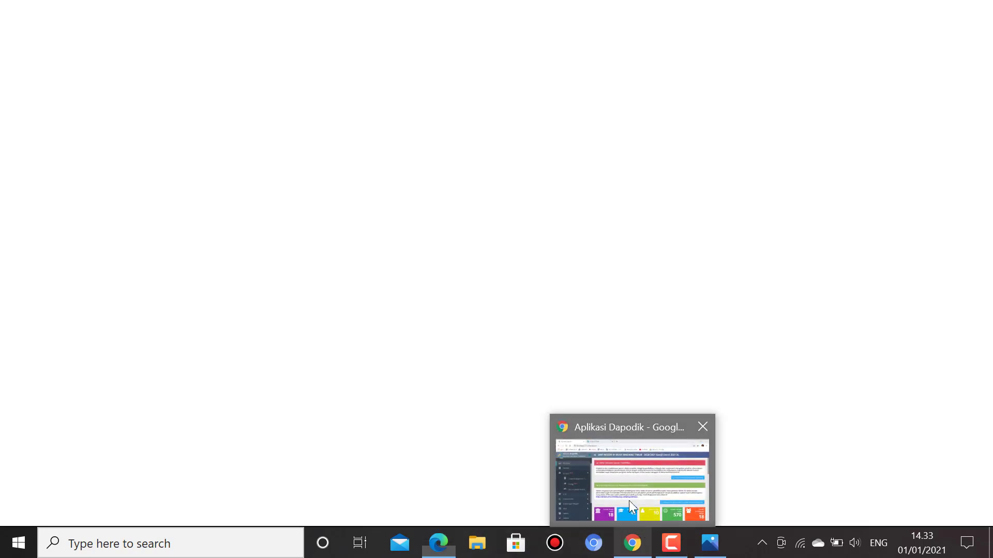
{"action": "left_click", "coordinate": [620, 476]}
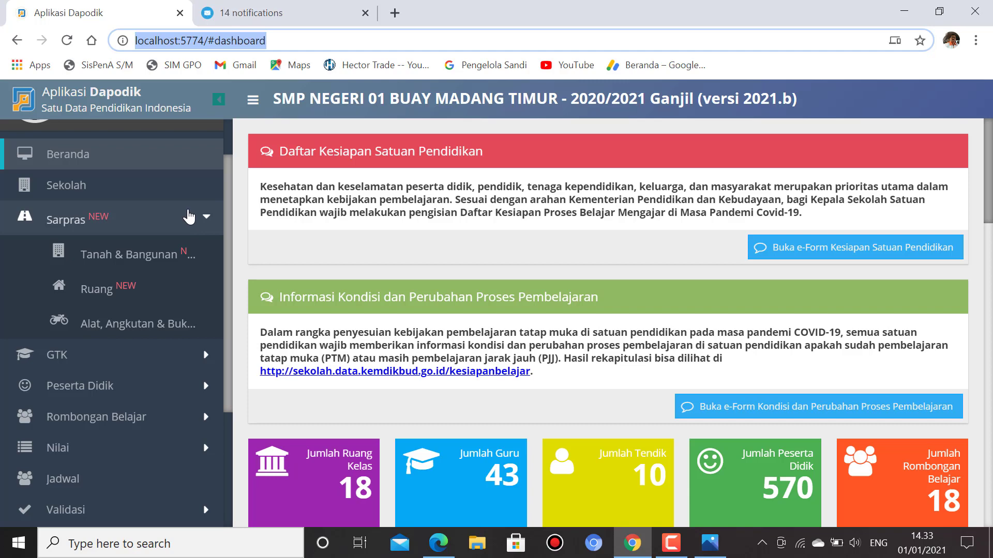
{"action": "left_click", "coordinate": [154, 256]}
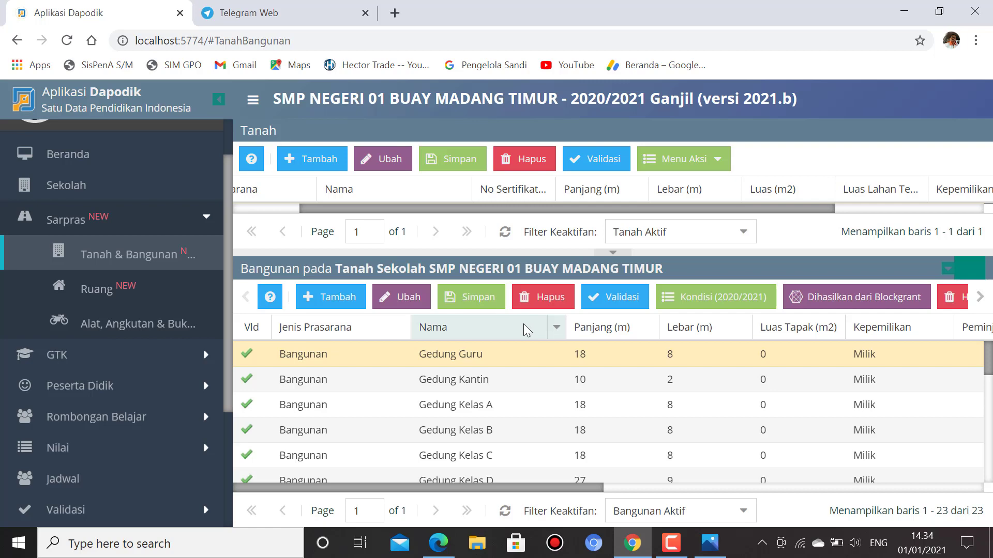
Step: Enlarge the Tanah grid and review the school land record's certificate, length, width, area and ownership columns
{"action": "left_click", "coordinate": [624, 258]}
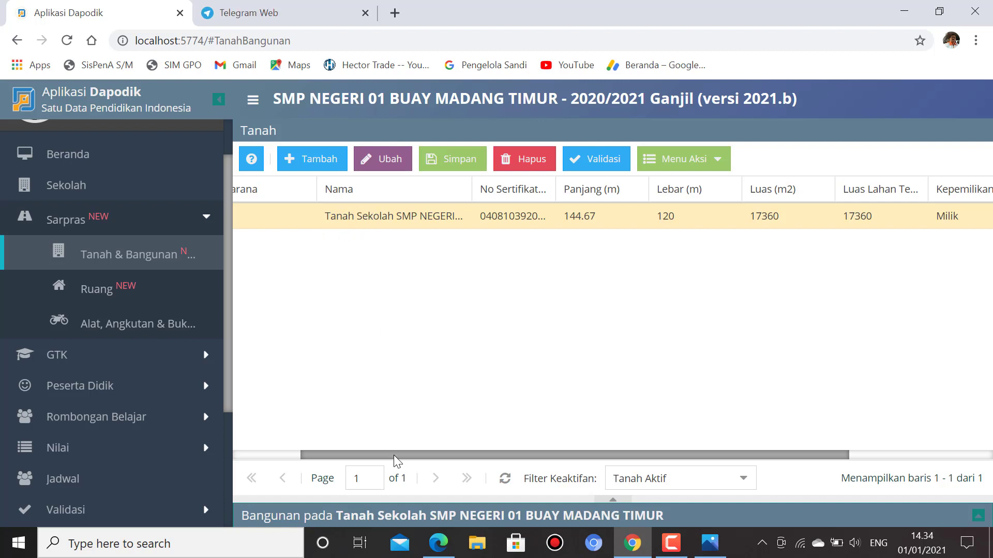
{"action": "left_click_drag", "start_coordinate": [393, 455], "coordinate": [303, 454]}
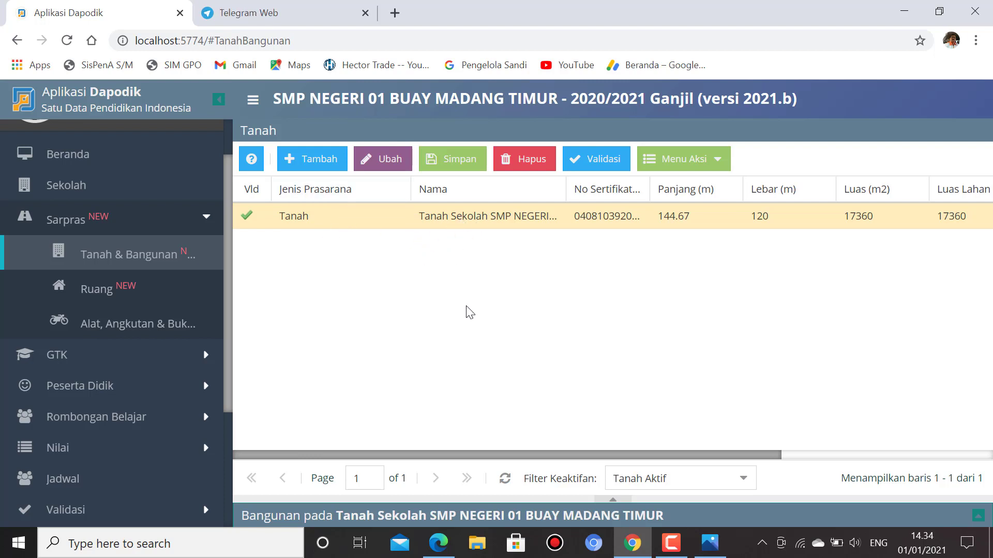
{"action": "left_click_drag", "start_coordinate": [449, 452], "coordinate": [551, 454]}
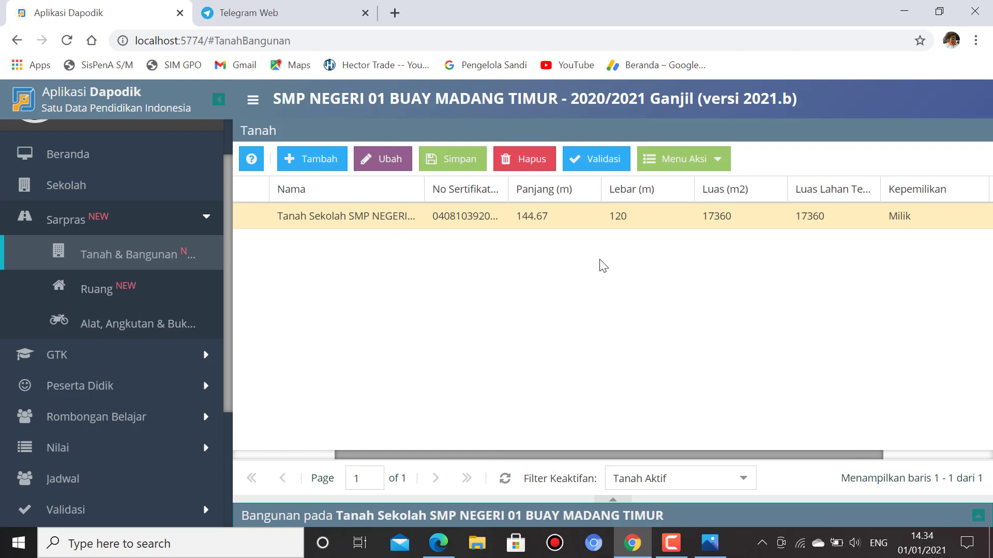
{"action": "left_click", "coordinate": [557, 220]}
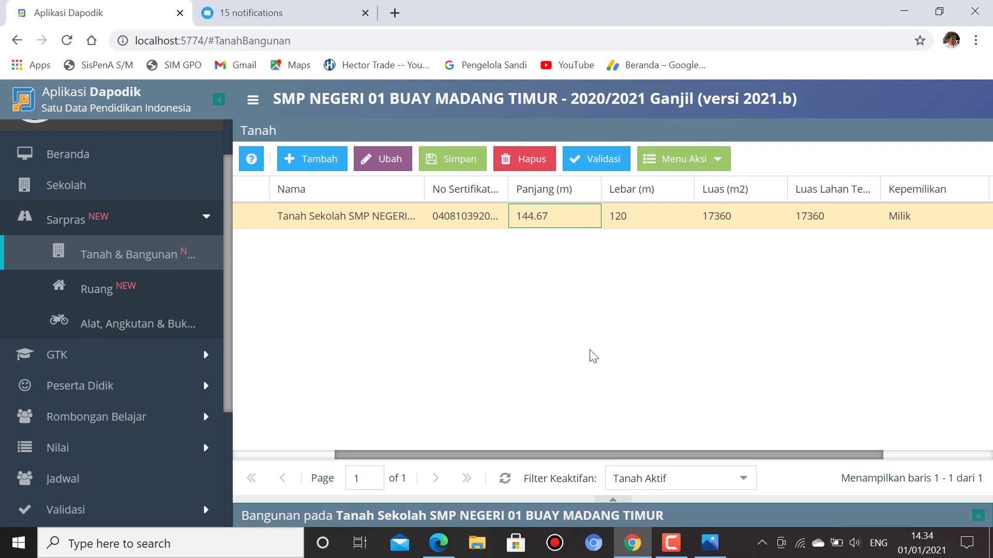
Step: Bring back the Bangunan grid and look through all its entries from Gedung Guru down to Sawah
{"action": "left_click_drag", "start_coordinate": [615, 505], "coordinate": [614, 251]}
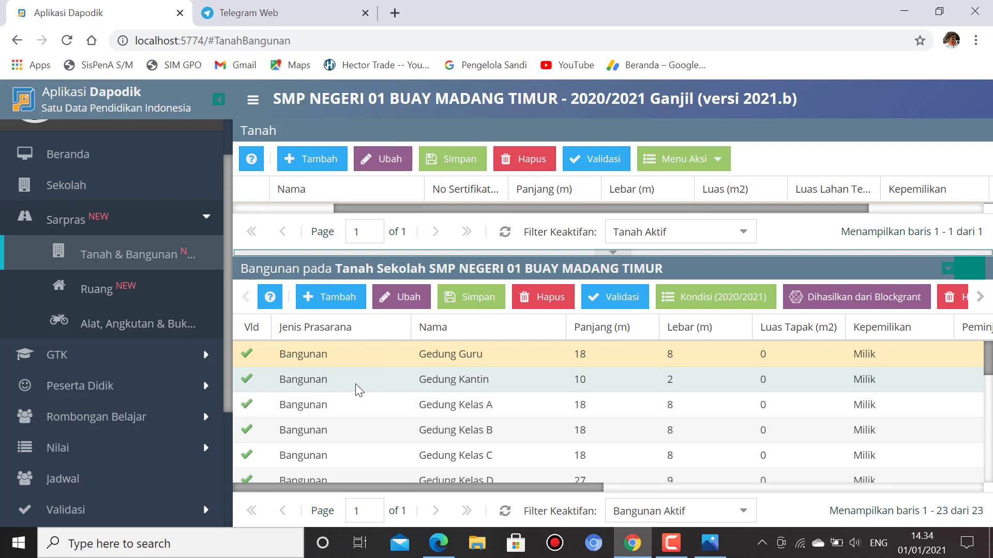
{"action": "scroll", "coordinate": [527, 408], "scroll_direction": "down", "scroll_amount": 5}
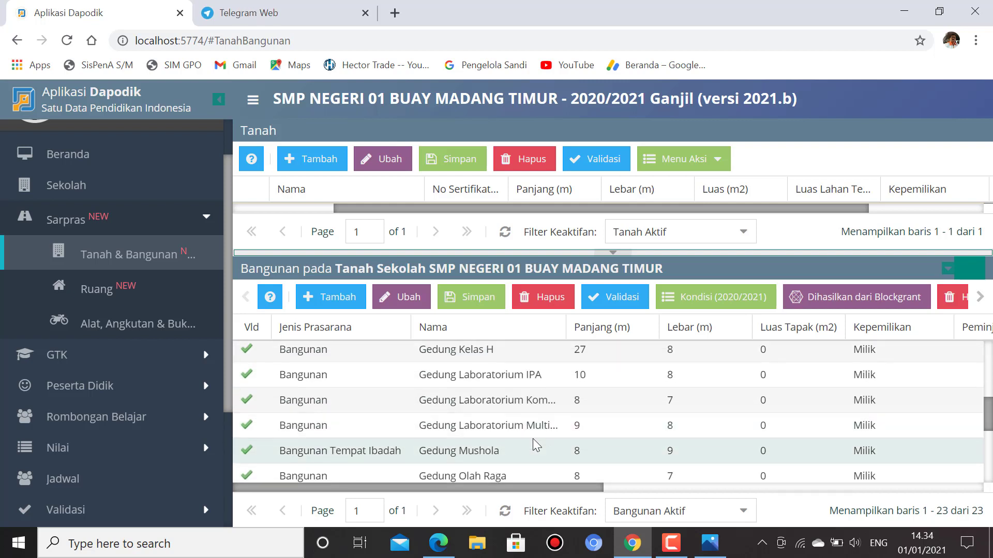
{"action": "scroll", "coordinate": [532, 439], "scroll_direction": "down", "scroll_amount": 2}
{"action": "scroll", "coordinate": [530, 442], "scroll_direction": "up", "scroll_amount": 7}
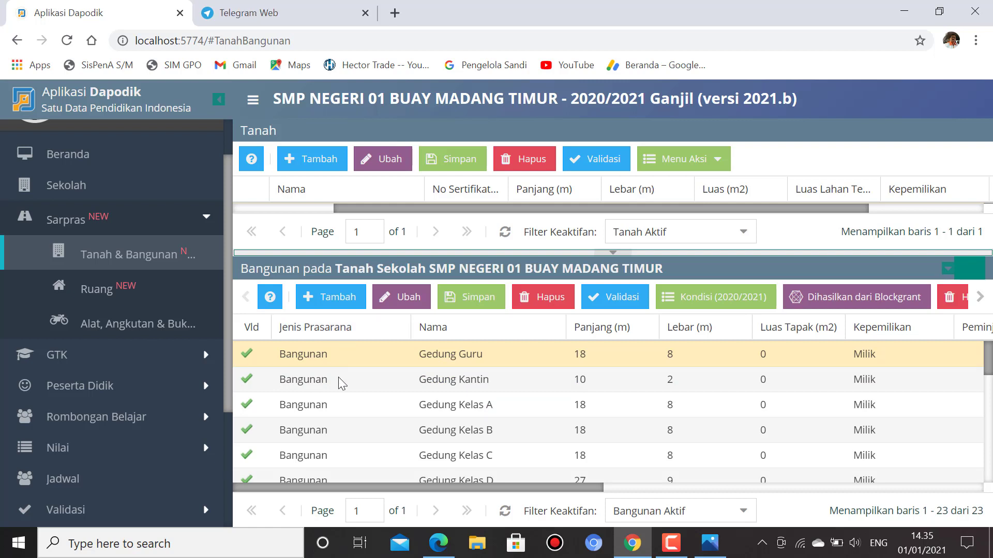
{"action": "scroll", "coordinate": [340, 396], "scroll_direction": "down", "scroll_amount": 5}
{"action": "scroll", "coordinate": [346, 412], "scroll_direction": "down", "scroll_amount": 2}
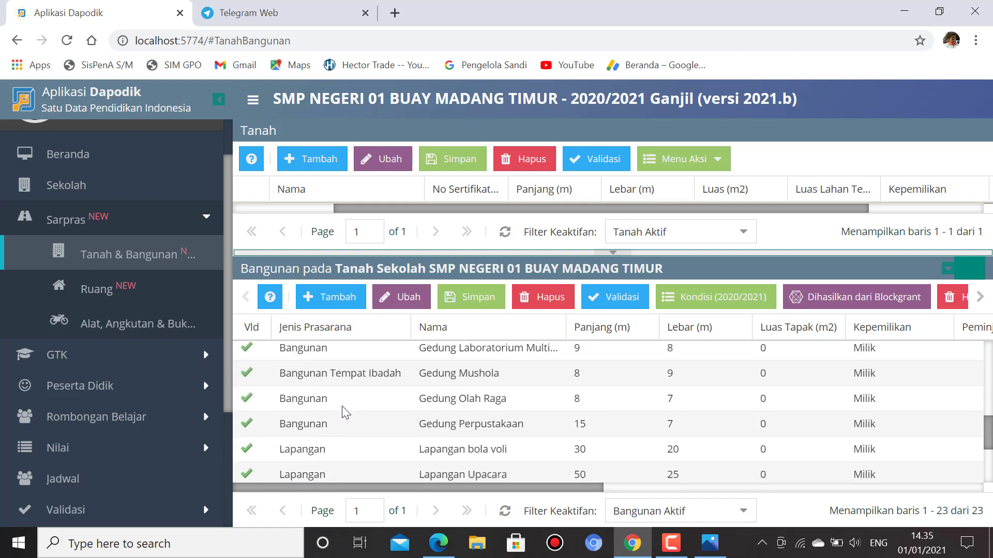
{"action": "scroll", "coordinate": [341, 411], "scroll_direction": "down", "scroll_amount": 3}
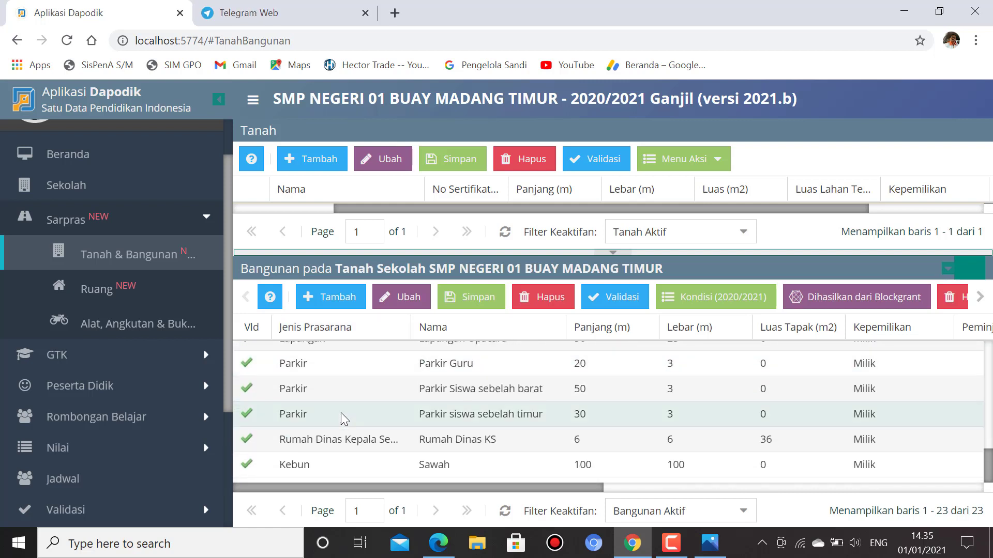
{"action": "scroll", "coordinate": [341, 416], "scroll_direction": "up", "scroll_amount": 10}
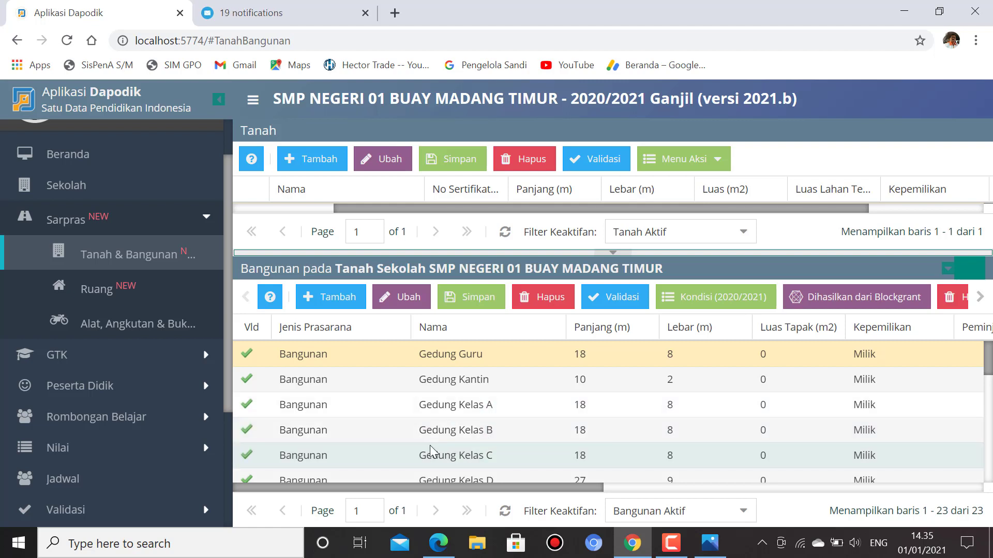
Step: Examine the Jenis Prasarana and name of the classroom, laboratory, field, parking and other entries in the Bangunan grid
{"action": "scroll", "coordinate": [494, 432], "scroll_direction": "down", "scroll_amount": 2}
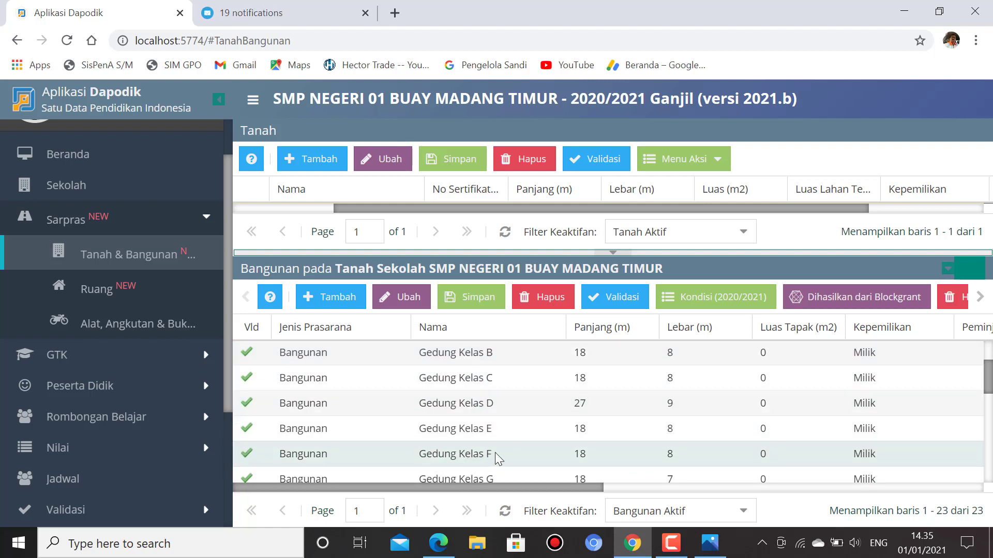
{"action": "scroll", "coordinate": [513, 436], "scroll_direction": "down", "scroll_amount": 4}
{"action": "scroll", "coordinate": [477, 396], "scroll_direction": "up", "scroll_amount": 2}
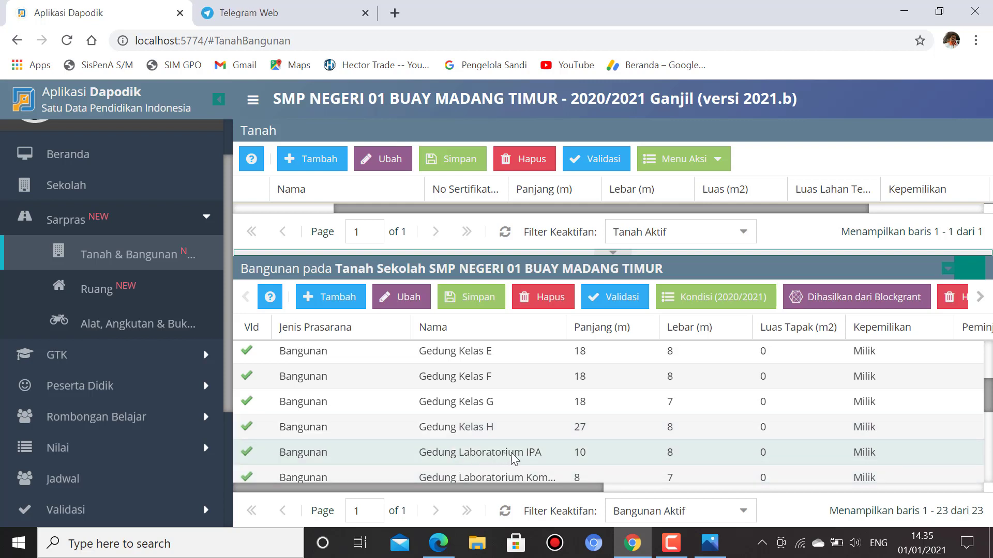
{"action": "scroll", "coordinate": [528, 443], "scroll_direction": "down", "scroll_amount": 2}
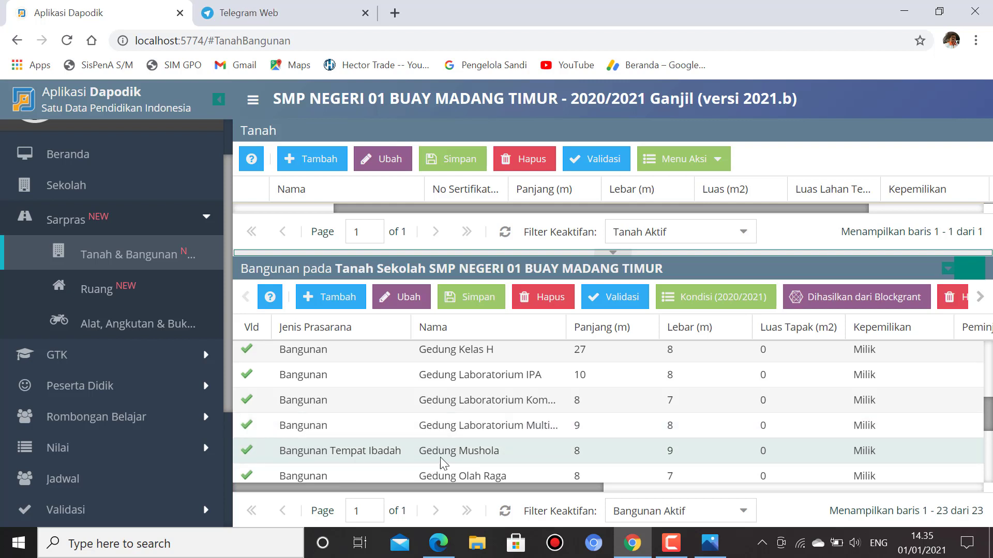
{"action": "scroll", "coordinate": [535, 442], "scroll_direction": "down", "scroll_amount": 1}
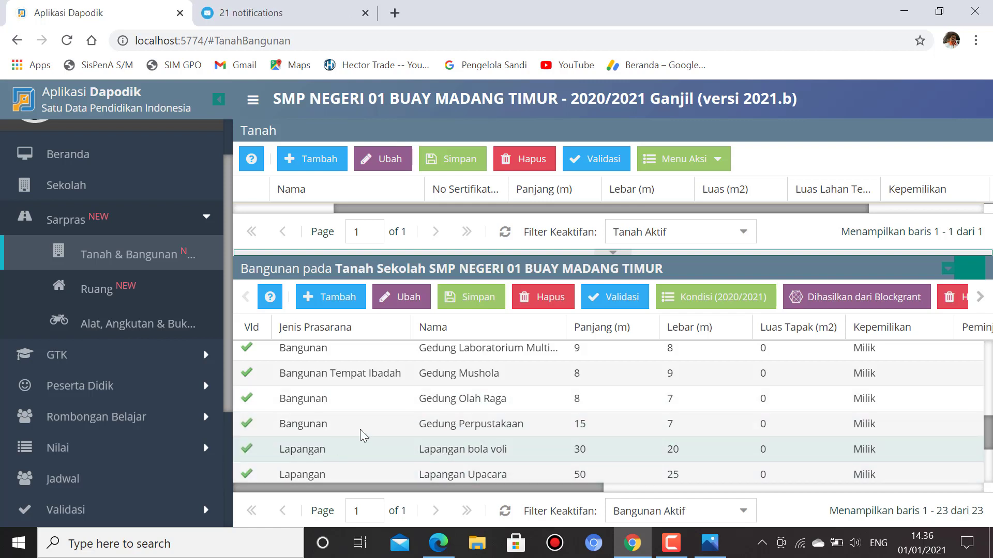
{"action": "scroll", "coordinate": [362, 432], "scroll_direction": "down", "scroll_amount": 1}
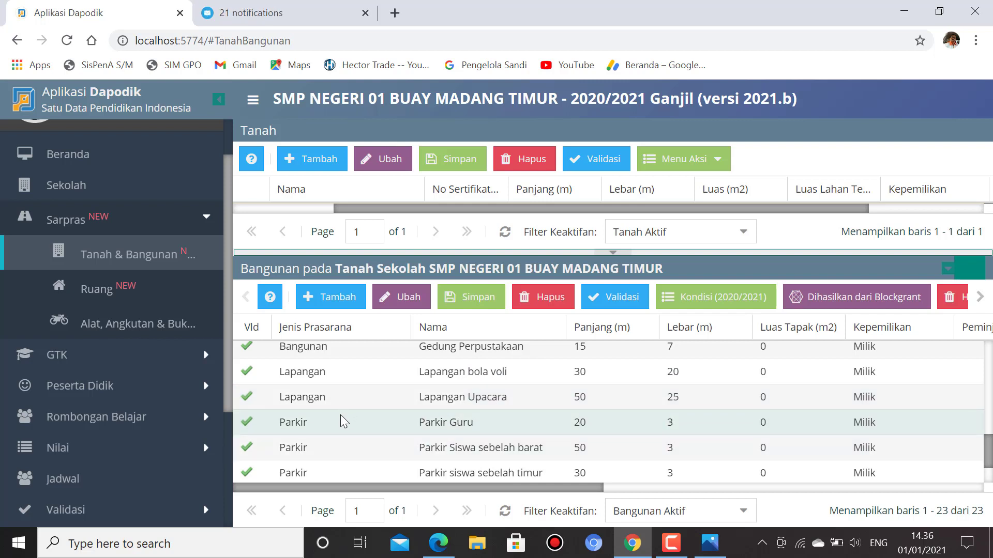
{"action": "scroll", "coordinate": [354, 431], "scroll_direction": "down", "scroll_amount": 2}
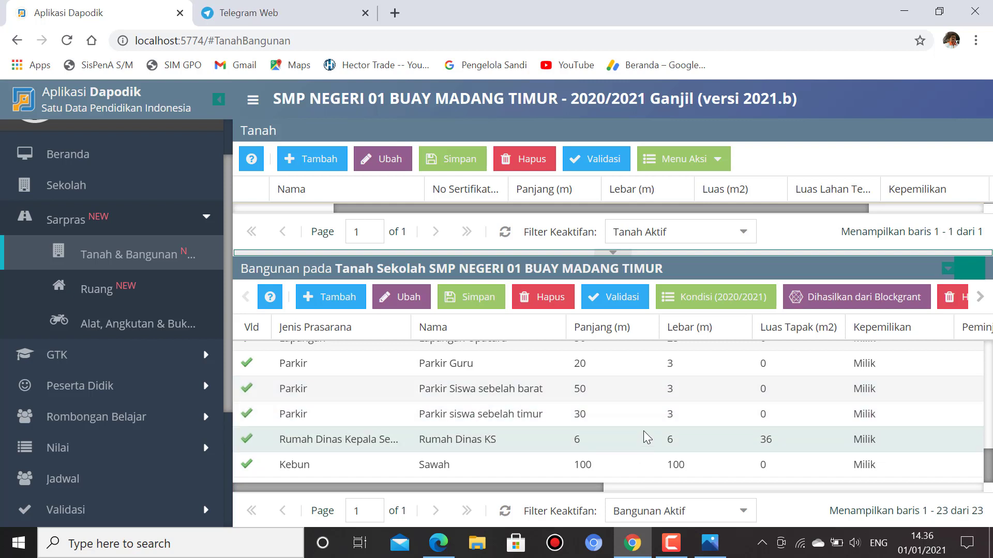
{"action": "scroll", "coordinate": [613, 465], "scroll_direction": "up", "scroll_amount": 8}
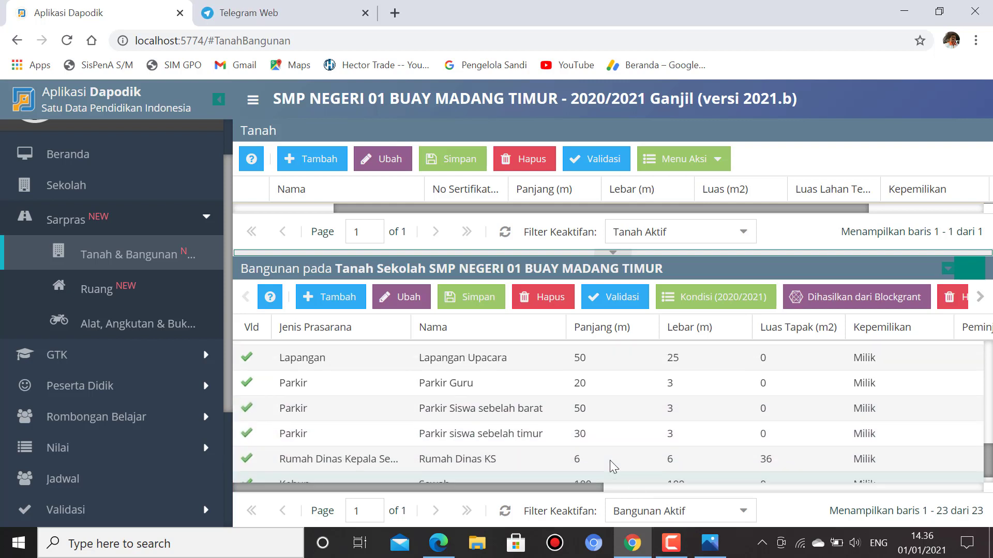
{"action": "scroll", "coordinate": [600, 459], "scroll_direction": "up", "scroll_amount": 2}
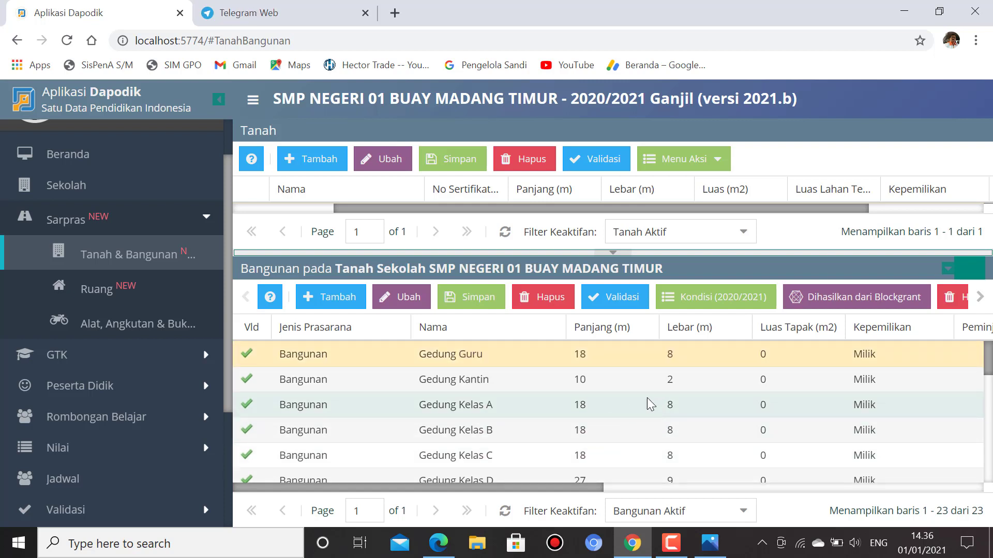
Step: Select the Gedung Guru entry and check the Bangunan grid once more down to its last entries
{"action": "left_click", "coordinate": [526, 357]}
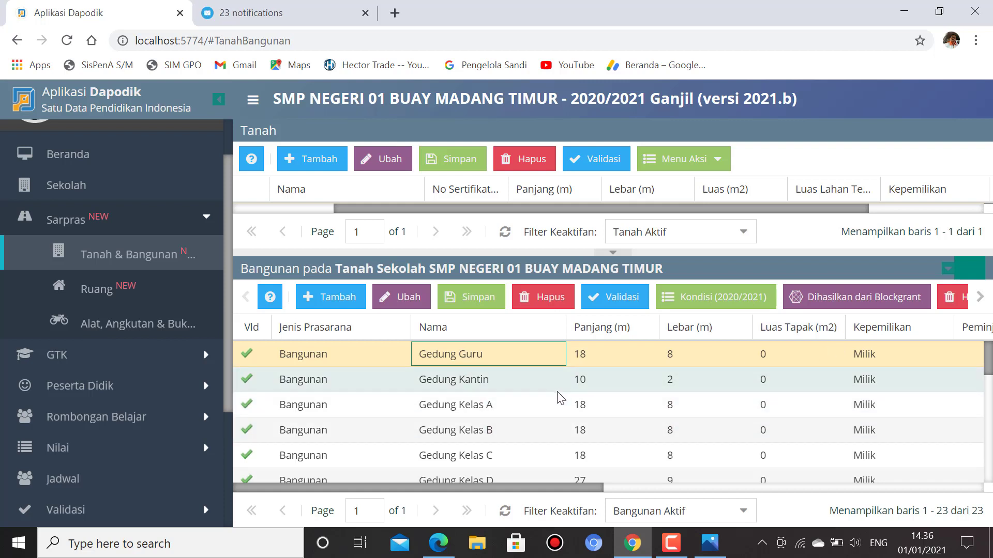
{"action": "scroll", "coordinate": [569, 434], "scroll_direction": "down", "scroll_amount": 3}
{"action": "scroll", "coordinate": [569, 437], "scroll_direction": "down", "scroll_amount": 5}
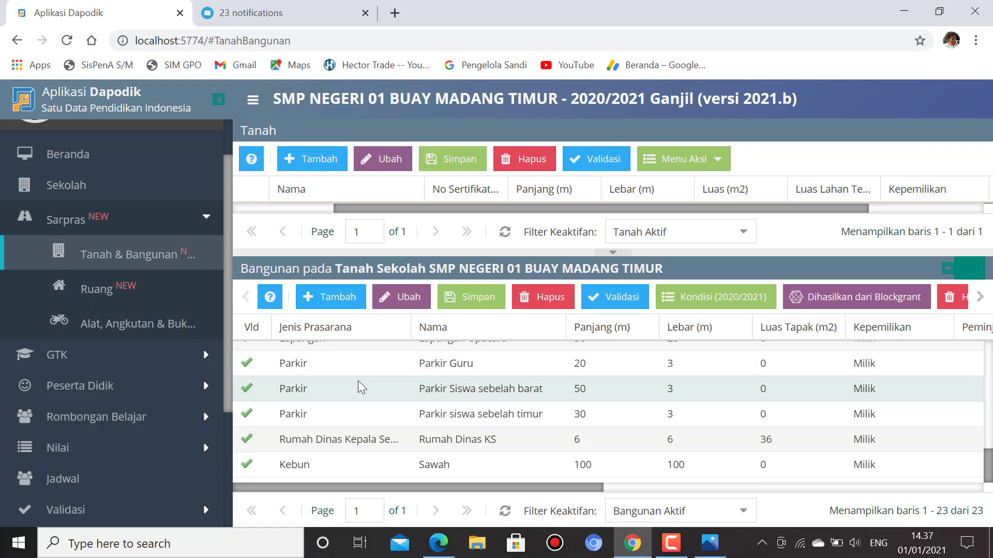
Step: Open the Ruang Kelas list in the Ruang data and expand Gedung Kelas A and Gedung Kelas B
{"action": "left_click", "coordinate": [136, 288]}
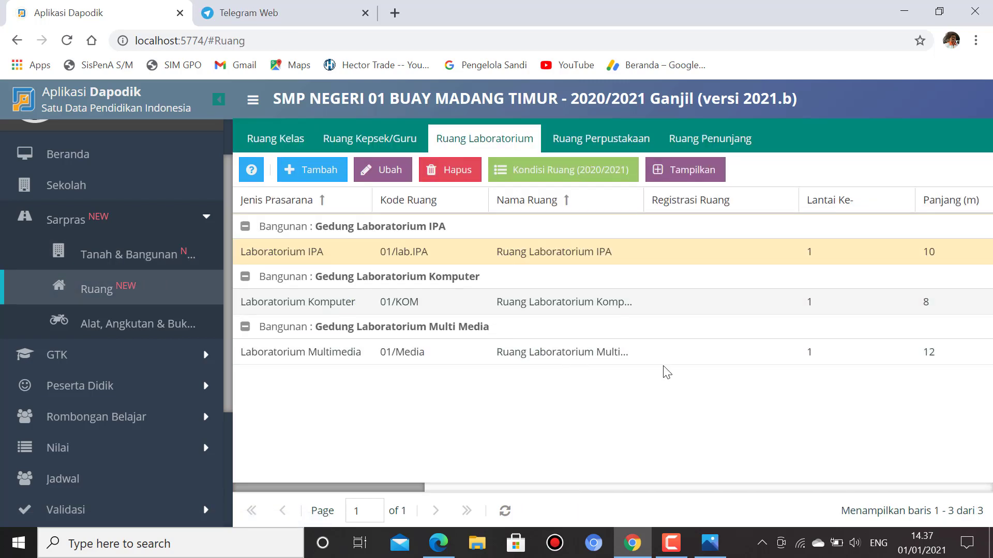
{"action": "left_click", "coordinate": [287, 142]}
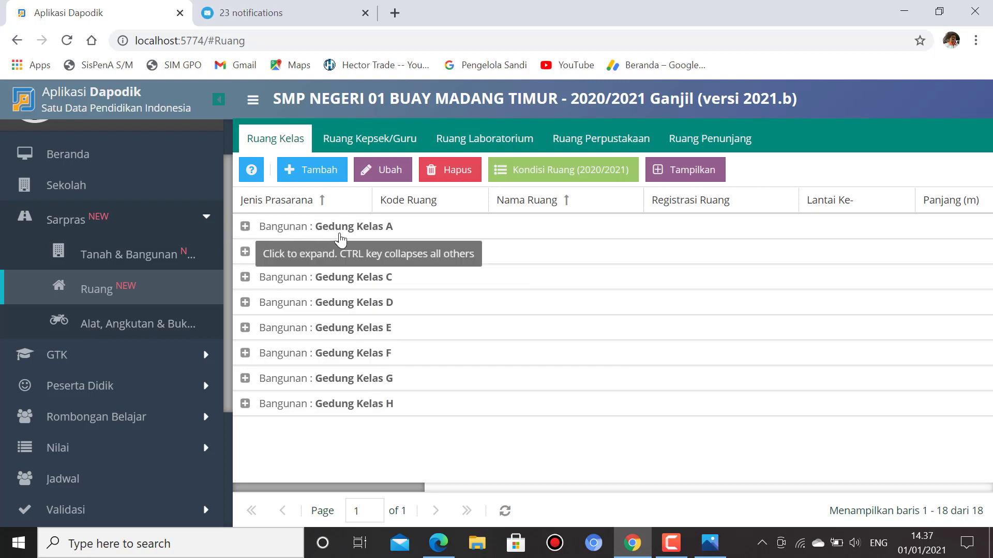
{"action": "left_click", "coordinate": [244, 227]}
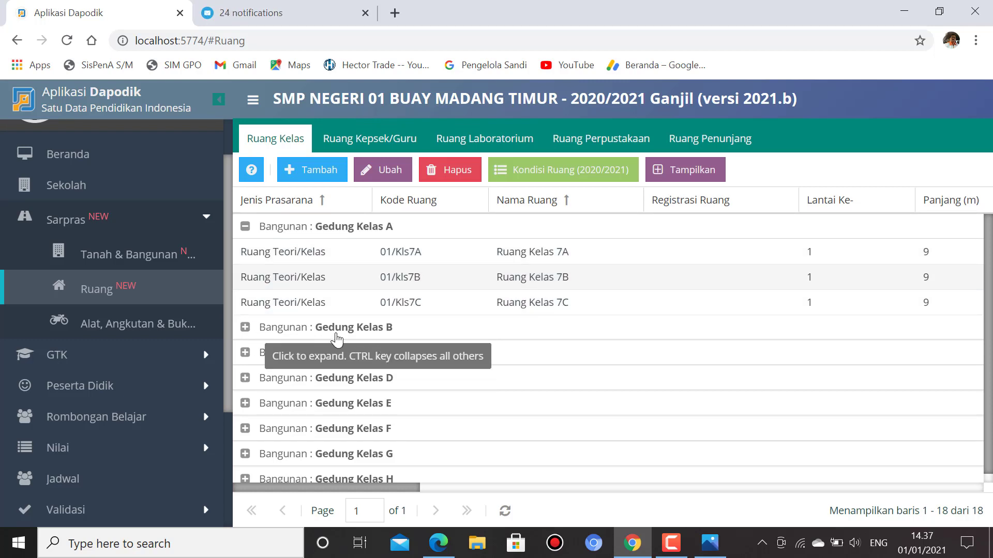
{"action": "left_click", "coordinate": [245, 328]}
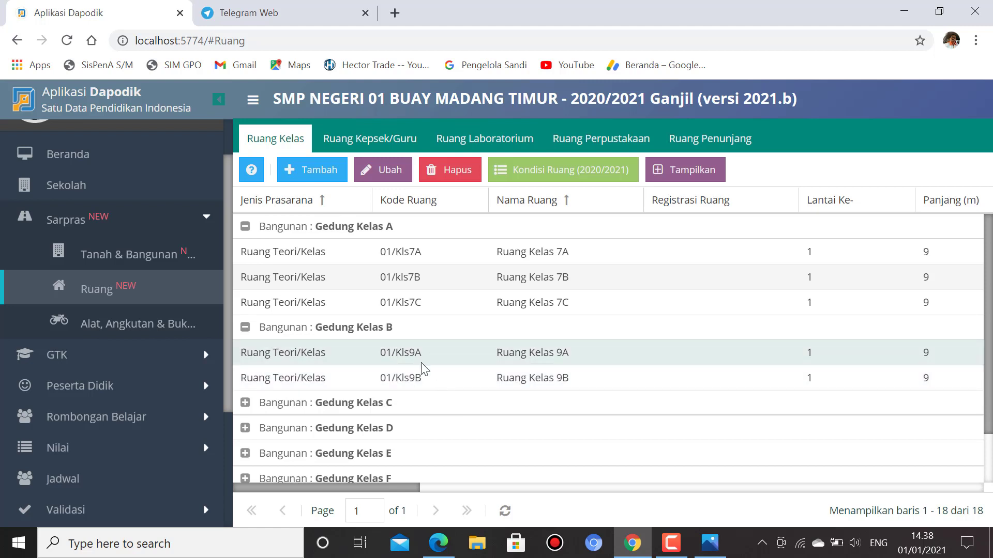
Step: Expand Gedung Kelas C, Gedung Kelas D and Gedung Kelas E in the Ruang Kelas list
{"action": "scroll", "coordinate": [280, 382], "scroll_direction": "down", "scroll_amount": 1}
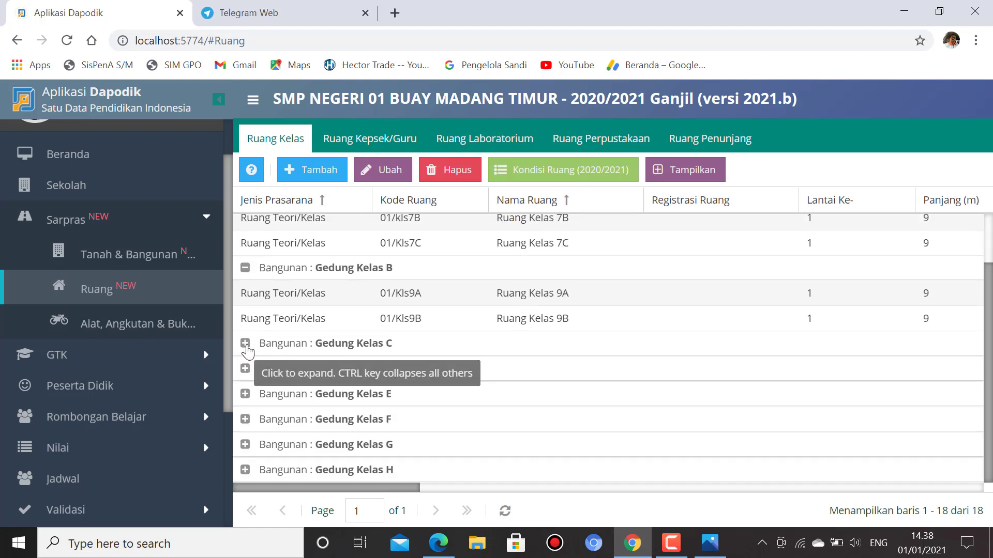
{"action": "left_click", "coordinate": [246, 344]}
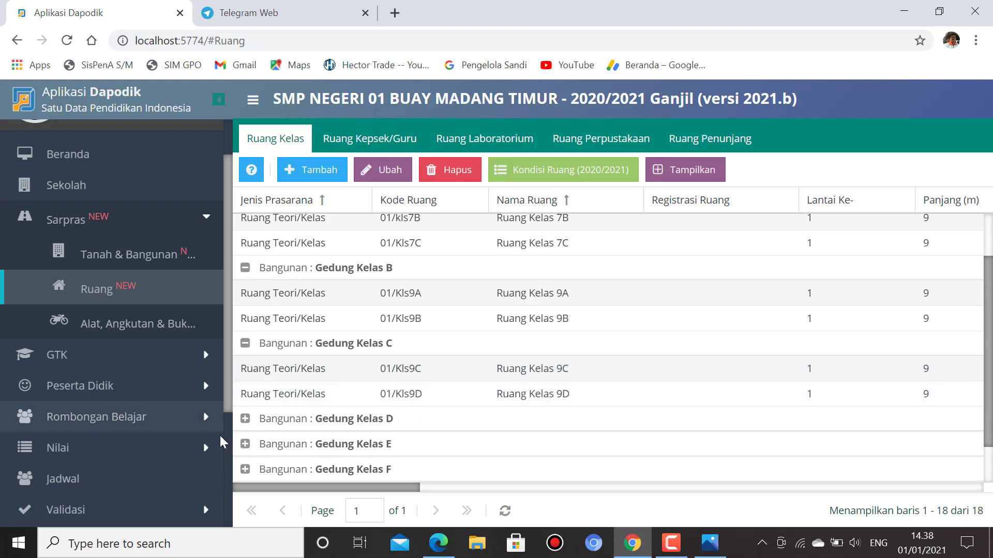
{"action": "left_click", "coordinate": [245, 419]}
{"action": "scroll", "coordinate": [432, 356], "scroll_direction": "down", "scroll_amount": 3}
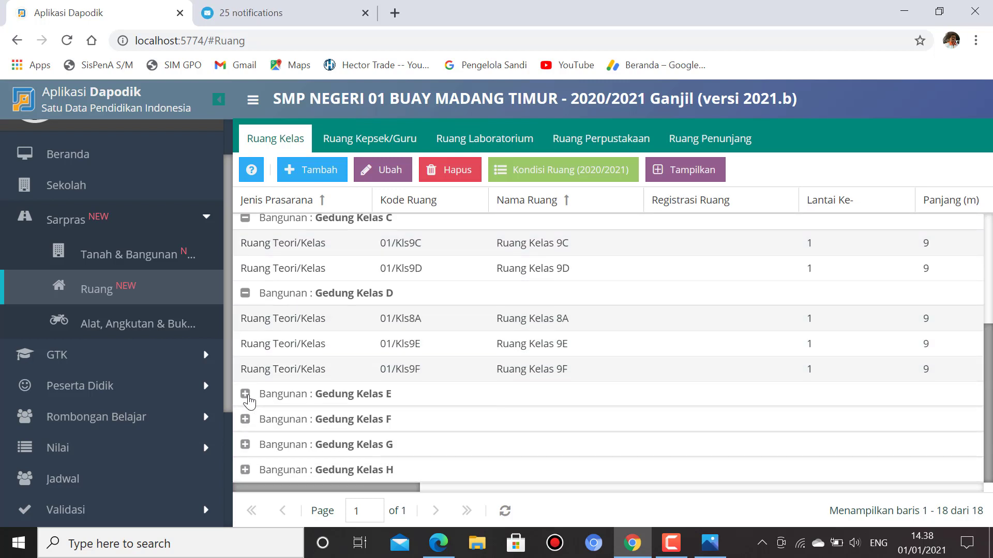
{"action": "left_click", "coordinate": [247, 396]}
{"action": "scroll", "coordinate": [533, 374], "scroll_direction": "down", "scroll_amount": 1}
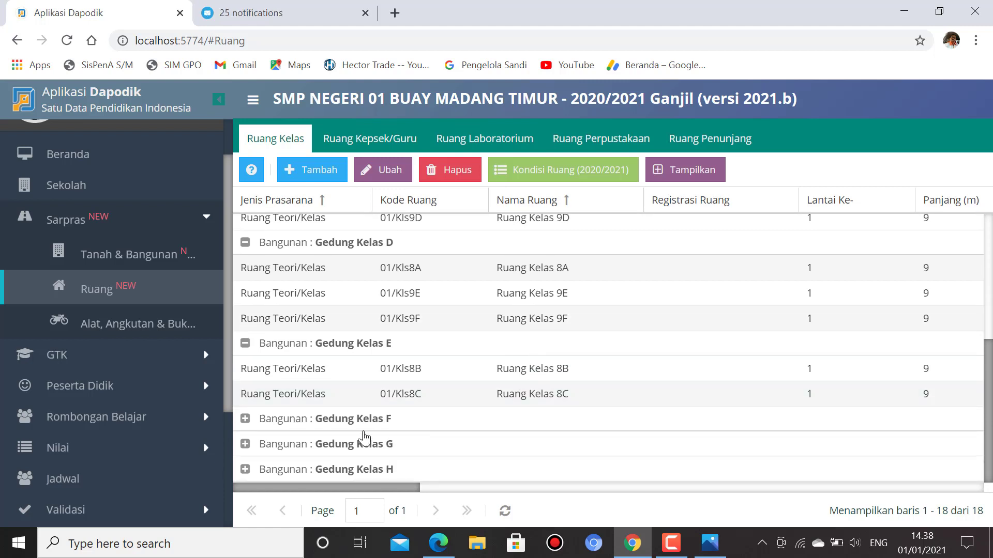
Step: Expand Gedung Kelas F, G and H in the Ruang Kelas list and look back over the classrooms of all buildings
{"action": "left_click", "coordinate": [246, 420]}
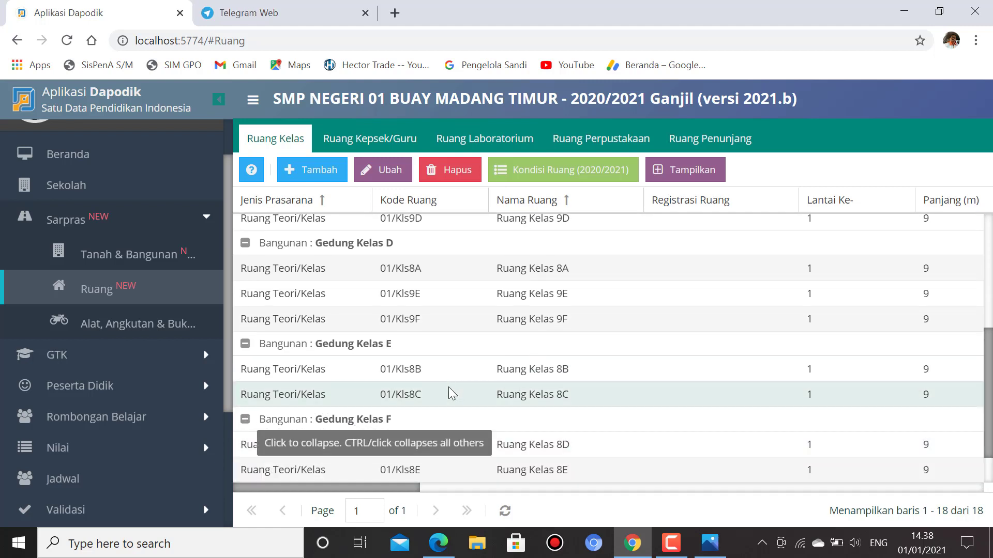
{"action": "scroll", "coordinate": [450, 396], "scroll_direction": "down", "scroll_amount": 1}
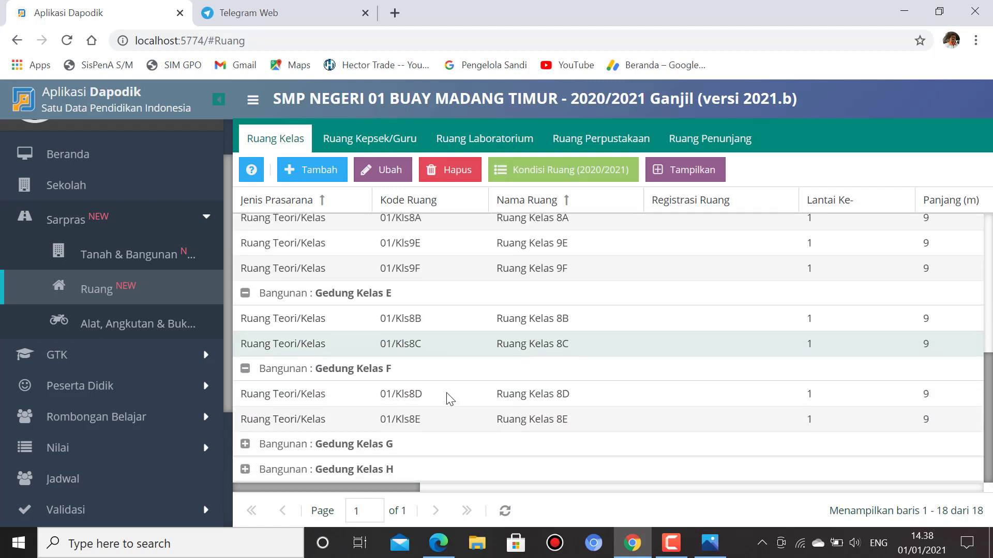
{"action": "left_click", "coordinate": [245, 445]}
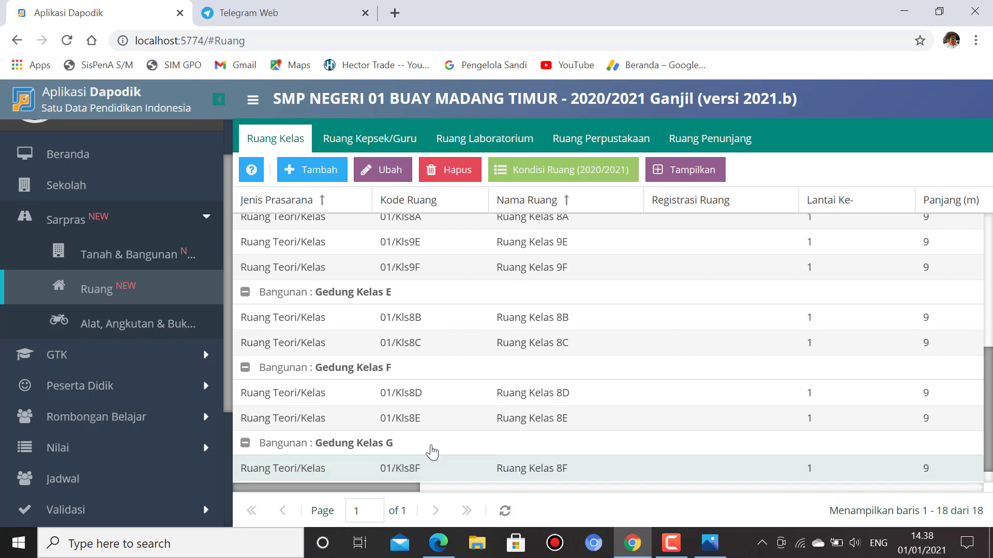
{"action": "scroll", "coordinate": [467, 400], "scroll_direction": "down", "scroll_amount": 1}
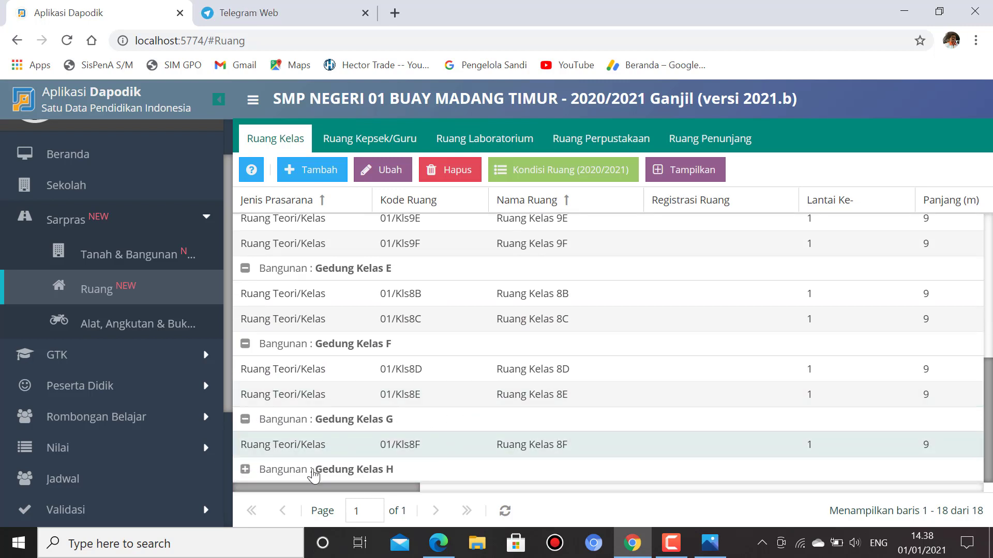
{"action": "left_click", "coordinate": [245, 470]}
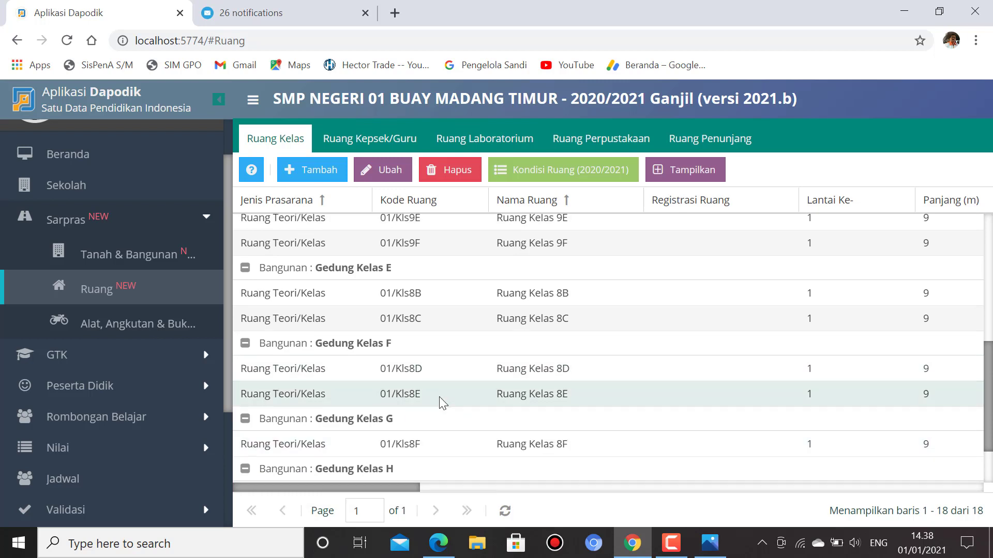
{"action": "scroll", "coordinate": [439, 396], "scroll_direction": "down", "scroll_amount": 3}
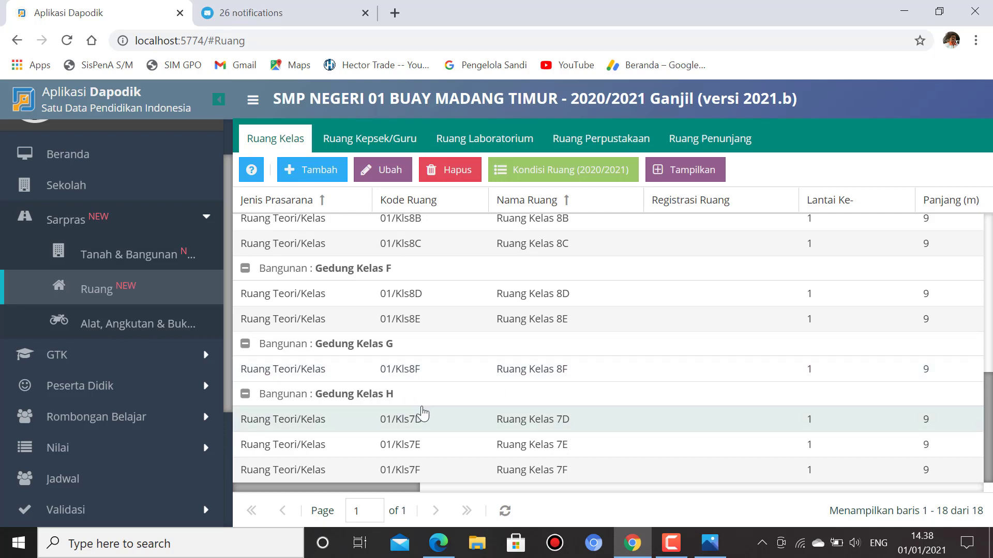
{"action": "scroll", "coordinate": [435, 365], "scroll_direction": "up", "scroll_amount": 5}
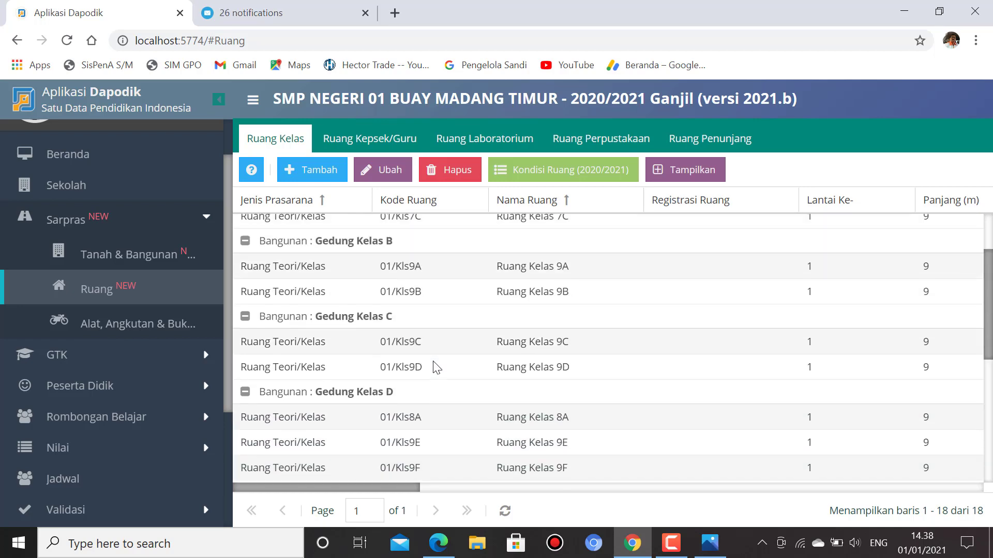
Step: Return to the Beranda dashboard and examine the quantities and status of all entries in the Standar Sarpras table
{"action": "left_click", "coordinate": [151, 161]}
{"action": "scroll", "coordinate": [485, 417], "scroll_direction": "down", "scroll_amount": 15}
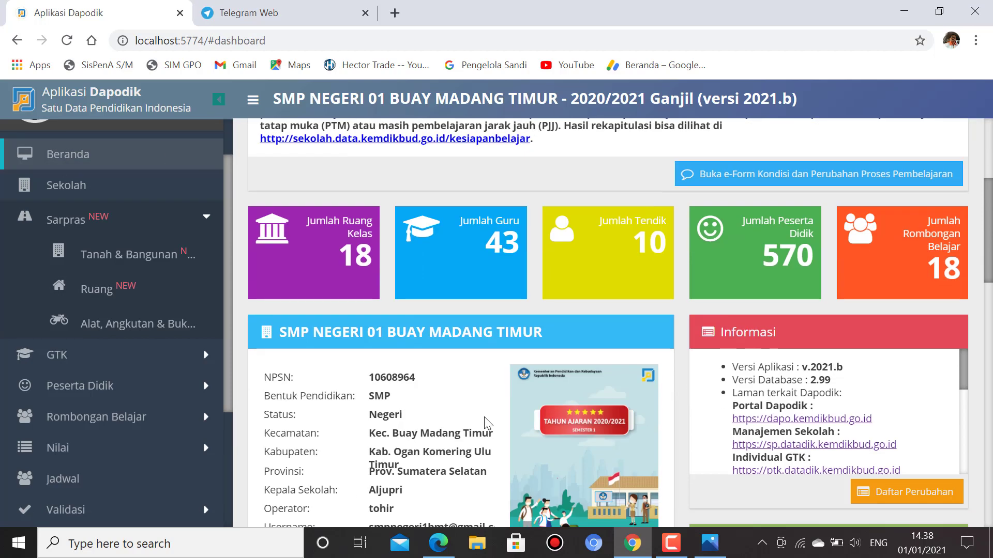
{"action": "scroll", "coordinate": [485, 417], "scroll_direction": "down", "scroll_amount": 5}
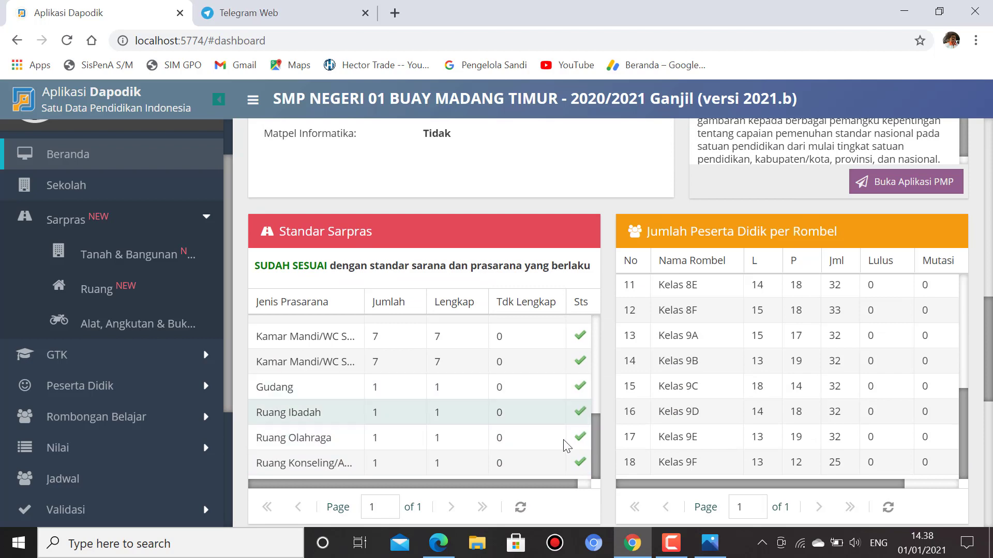
{"action": "scroll", "coordinate": [563, 443], "scroll_direction": "down", "scroll_amount": 3}
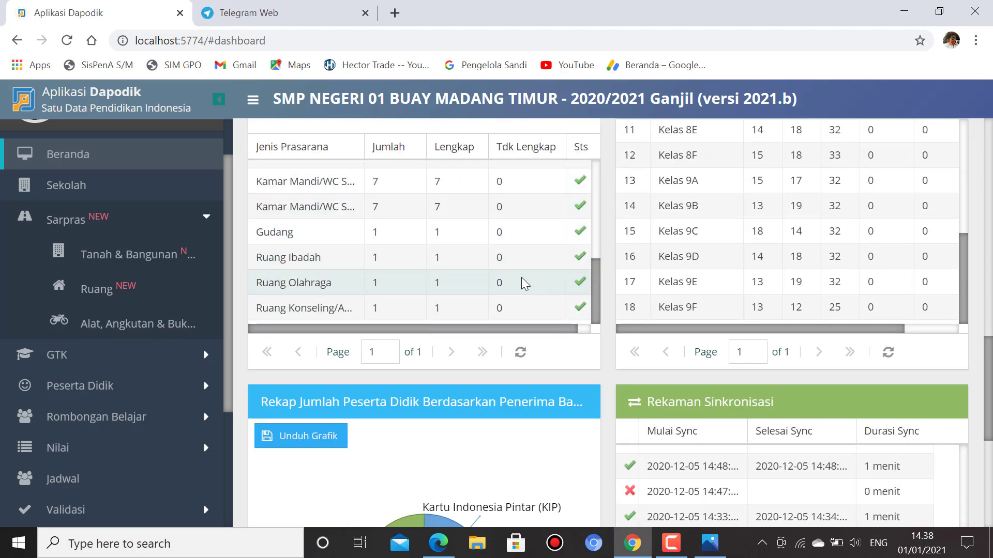
{"action": "scroll", "coordinate": [521, 277], "scroll_direction": "up", "scroll_amount": 8}
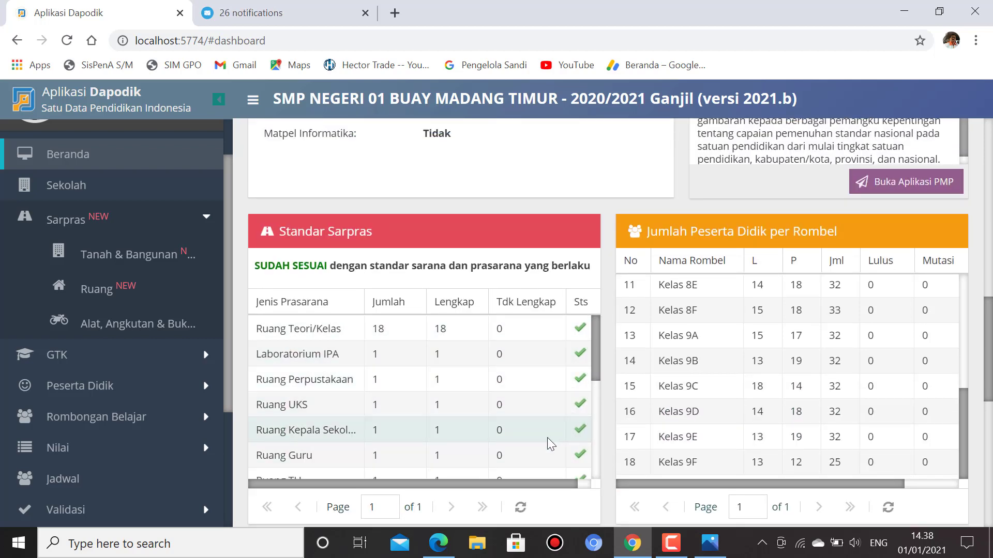
{"action": "scroll", "coordinate": [547, 396], "scroll_direction": "down", "scroll_amount": 3}
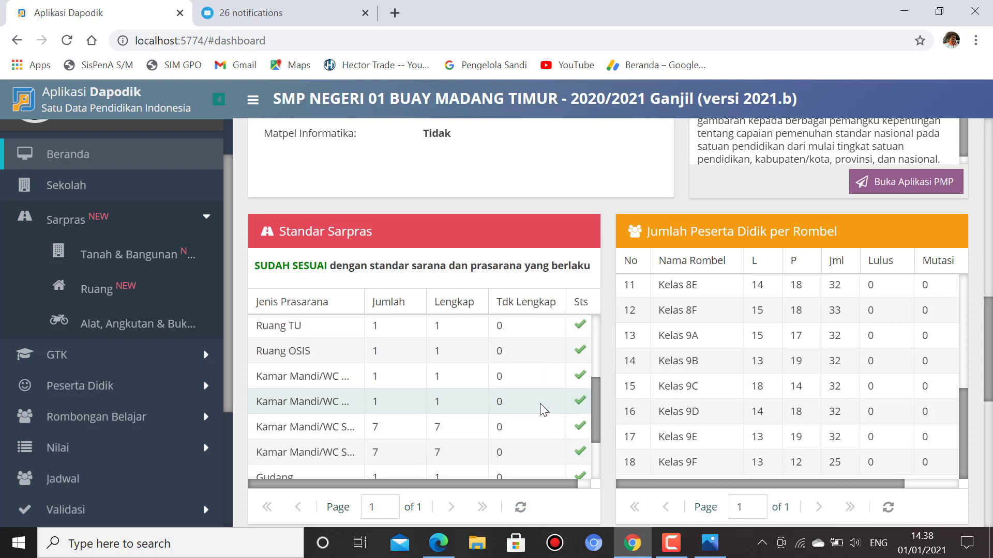
{"action": "scroll", "coordinate": [539, 404], "scroll_direction": "down", "scroll_amount": 2}
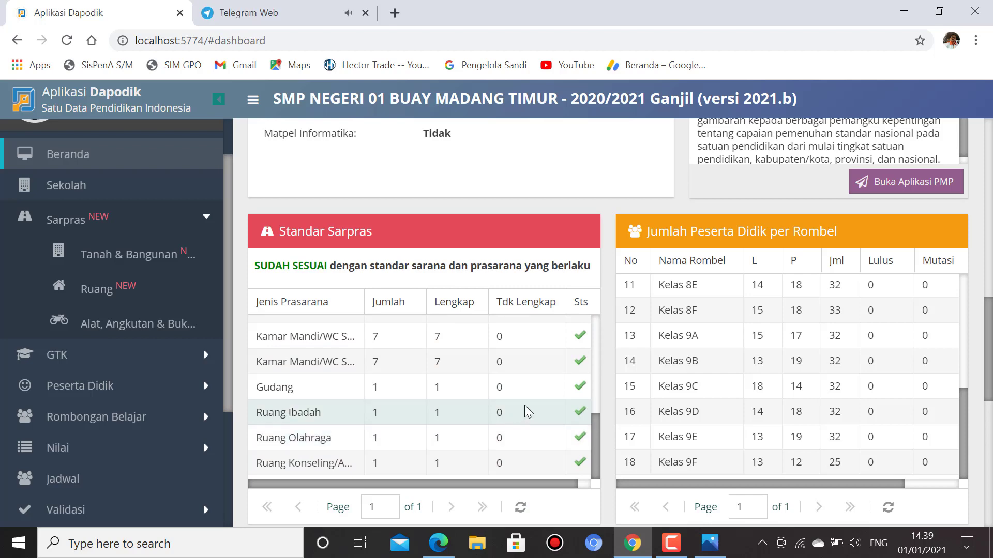
{"action": "scroll", "coordinate": [524, 412], "scroll_direction": "down", "scroll_amount": 3}
{"action": "scroll", "coordinate": [488, 283], "scroll_direction": "up", "scroll_amount": 3}
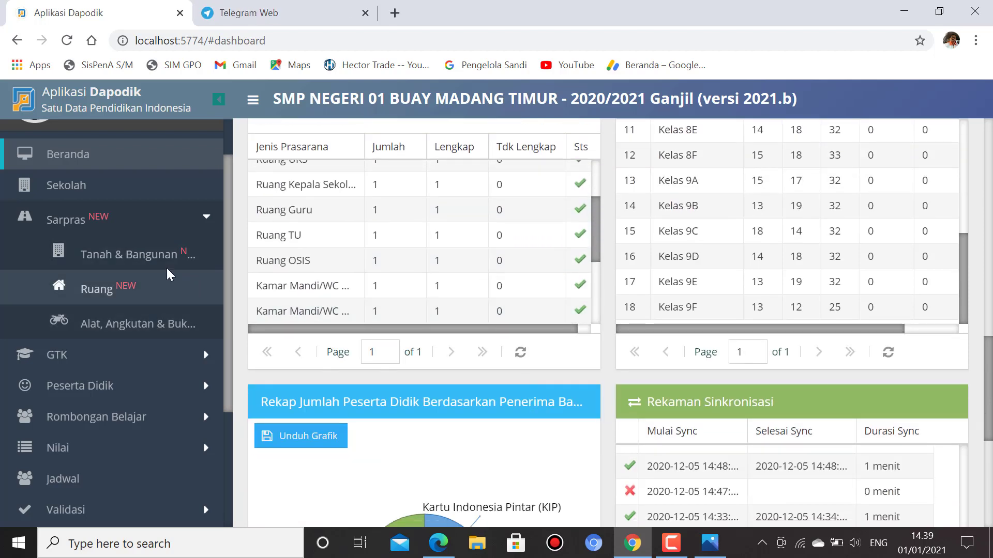
Step: Open the Ruang Laboratorium list in the Ruang data and select the Laboratorium IPA entry
{"action": "left_click", "coordinate": [151, 299]}
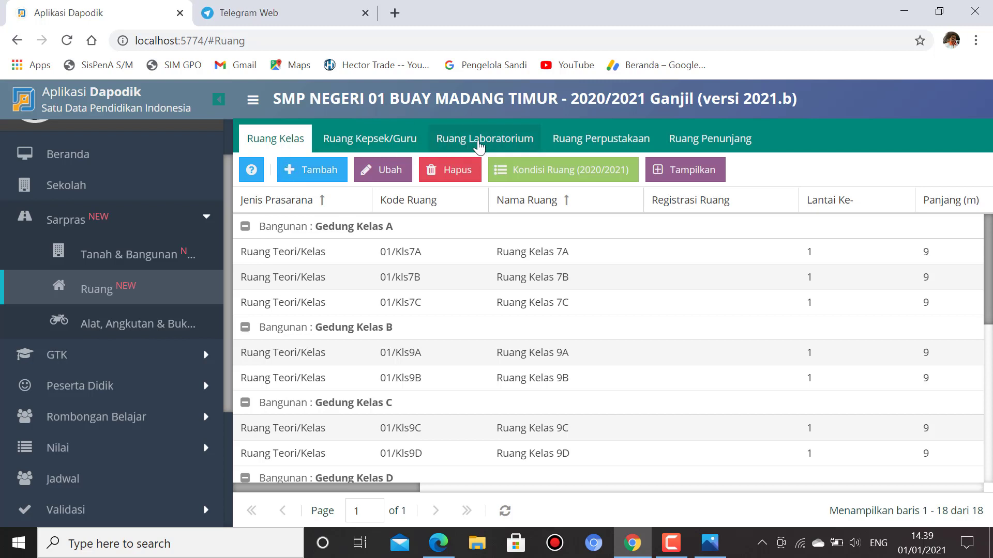
{"action": "left_click", "coordinate": [498, 142]}
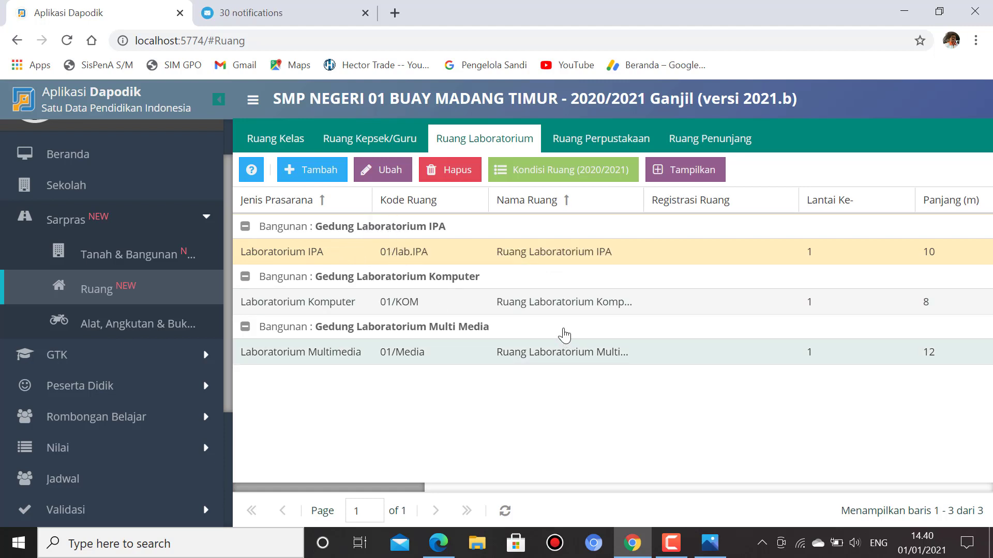
{"action": "left_click", "coordinate": [447, 251]}
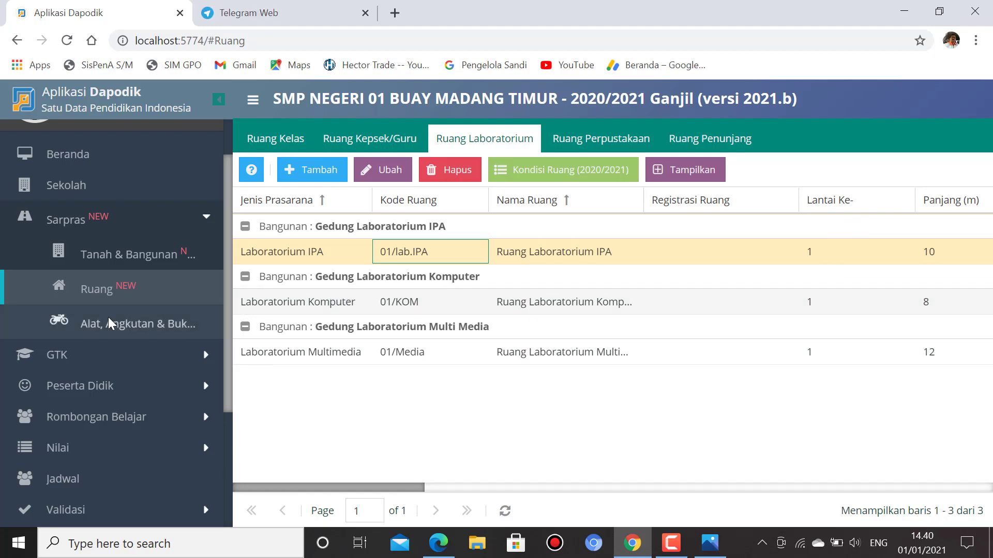
Step: Open the Alat list under Alat, Angkutan & Buku, expand its groups and reset the Ruang Laboratorium IPA room filter
{"action": "left_click", "coordinate": [126, 317]}
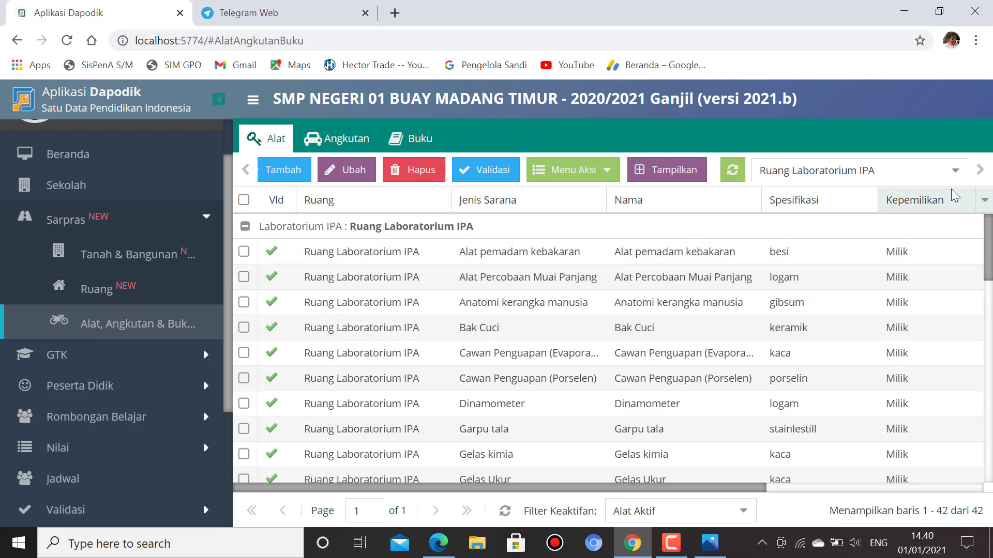
{"action": "left_click", "coordinate": [675, 175]}
{"action": "left_click", "coordinate": [743, 173]}
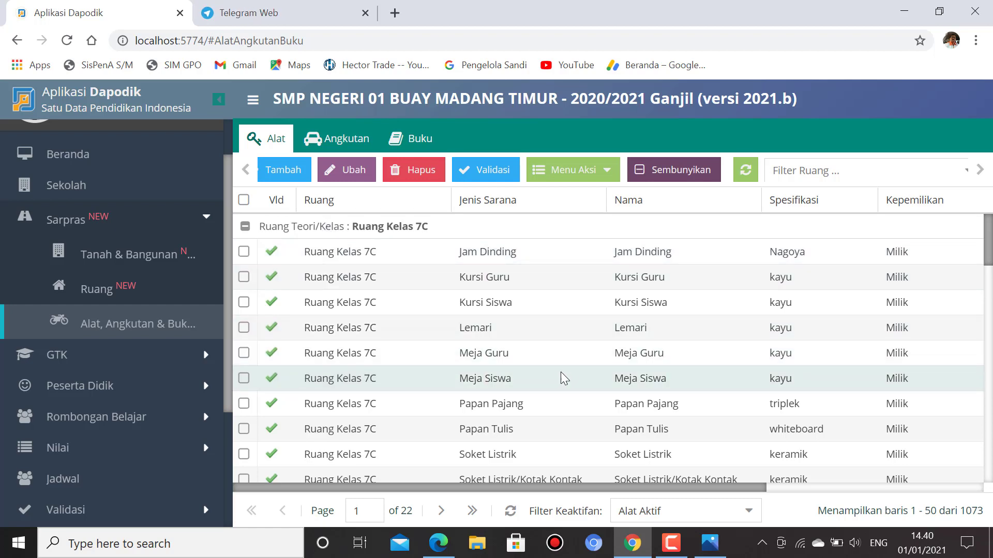
Step: Look through the first page of the Alat list, from the Ruang Kelas 7C items down to the Gudang items
{"action": "scroll", "coordinate": [557, 372], "scroll_direction": "down", "scroll_amount": 5}
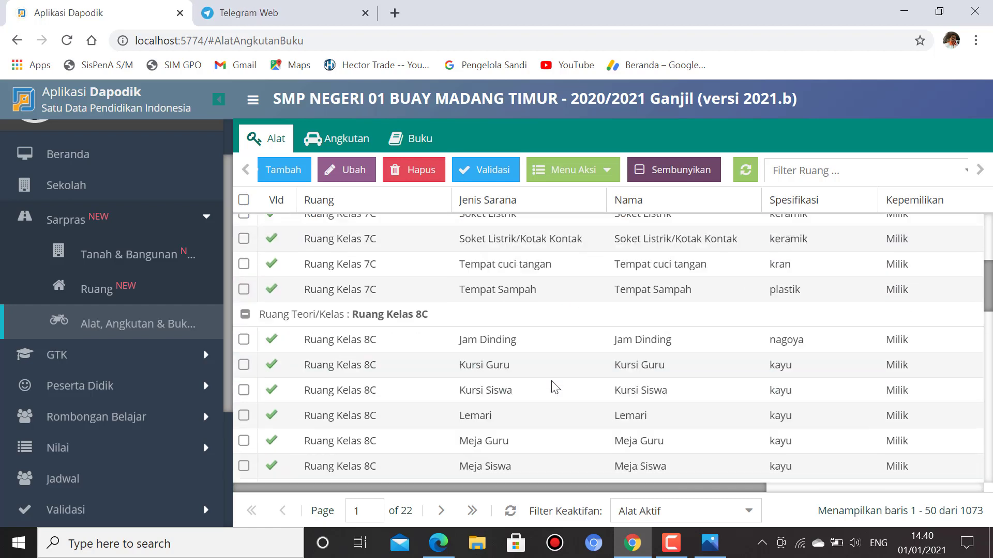
{"action": "scroll", "coordinate": [552, 388], "scroll_direction": "up", "scroll_amount": 5}
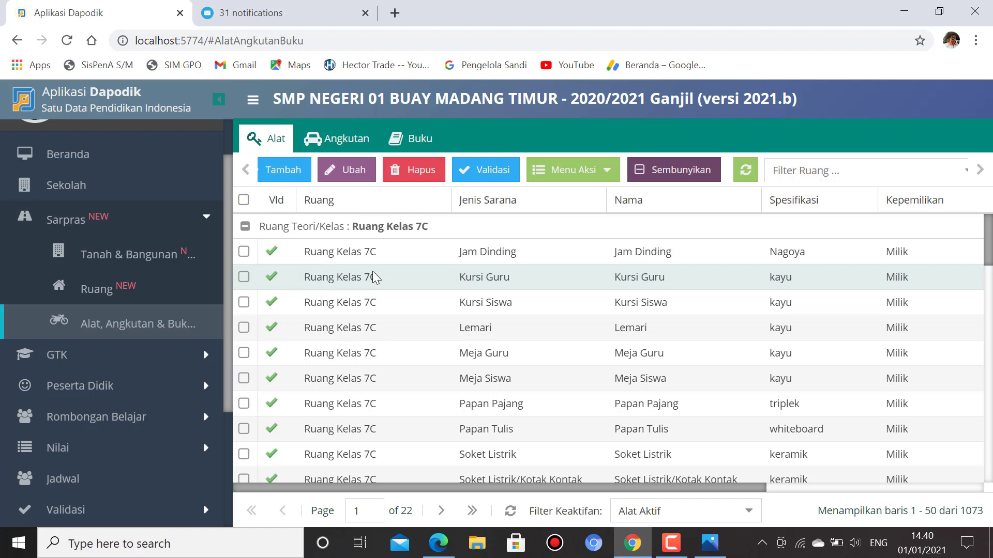
{"action": "scroll", "coordinate": [372, 271], "scroll_direction": "down", "scroll_amount": 15}
{"action": "scroll", "coordinate": [399, 304], "scroll_direction": "down", "scroll_amount": 2}
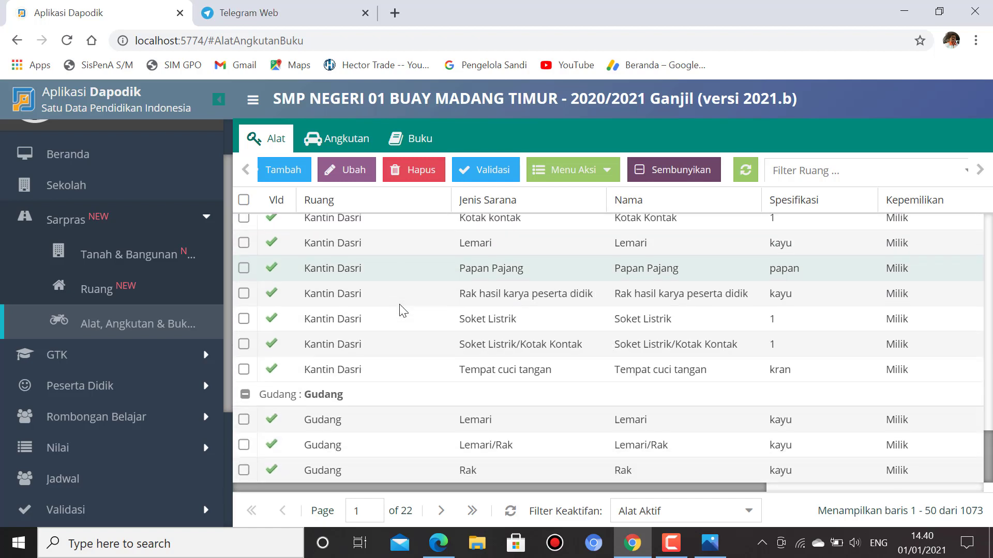
{"action": "scroll", "coordinate": [401, 305], "scroll_direction": "up", "scroll_amount": 10}
{"action": "scroll", "coordinate": [401, 305], "scroll_direction": "up", "scroll_amount": 8}
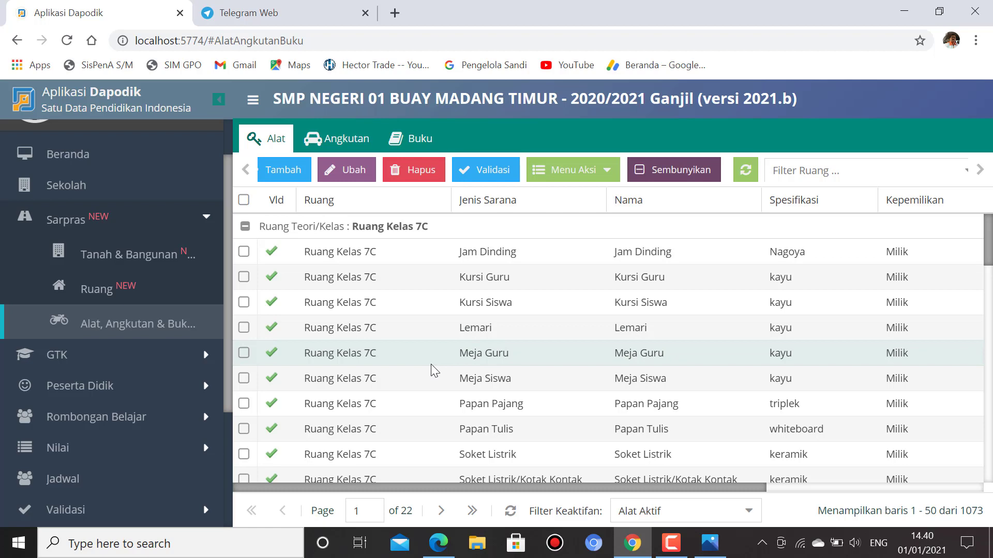
{"action": "scroll", "coordinate": [430, 367], "scroll_direction": "down", "scroll_amount": 10}
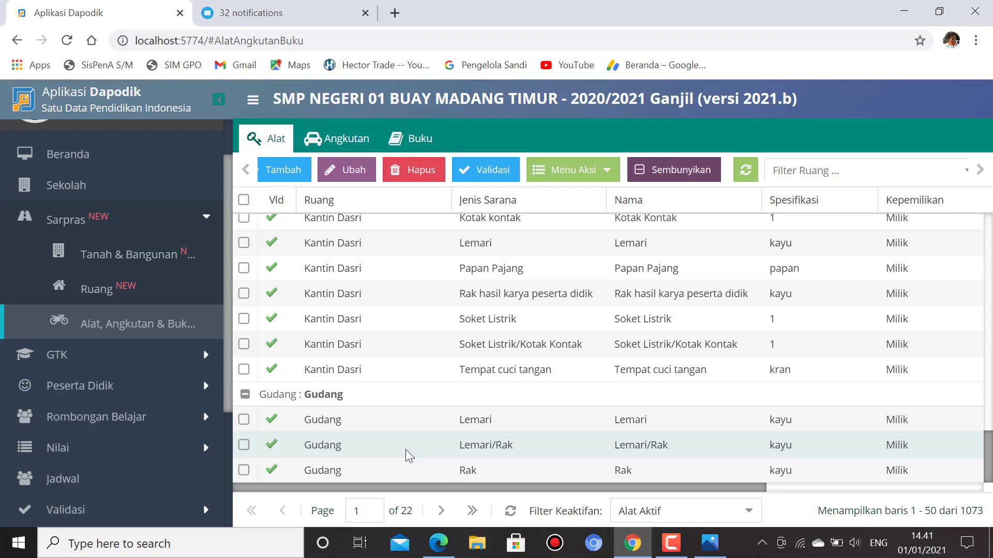
{"action": "scroll", "coordinate": [404, 435], "scroll_direction": "up", "scroll_amount": 10}
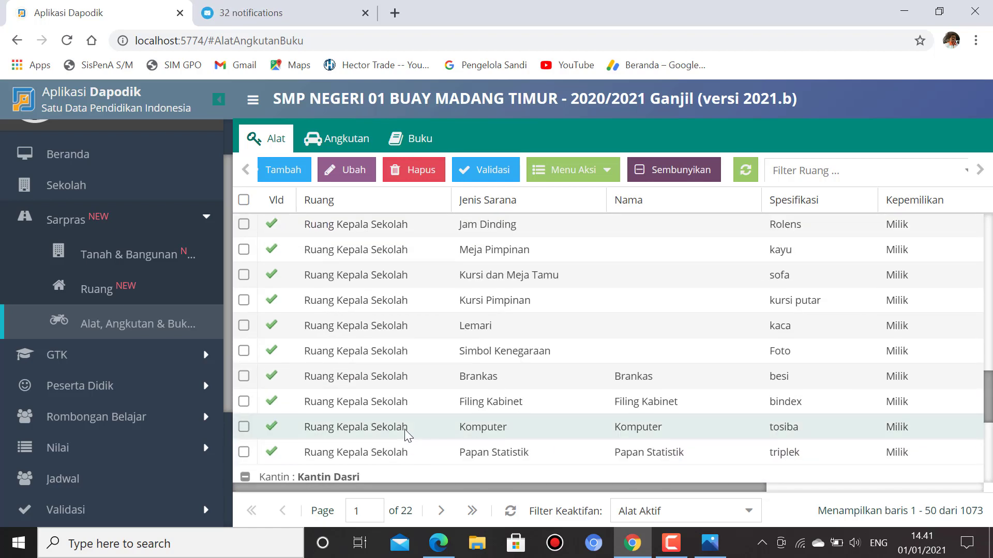
{"action": "scroll", "coordinate": [404, 434], "scroll_direction": "up", "scroll_amount": 10}
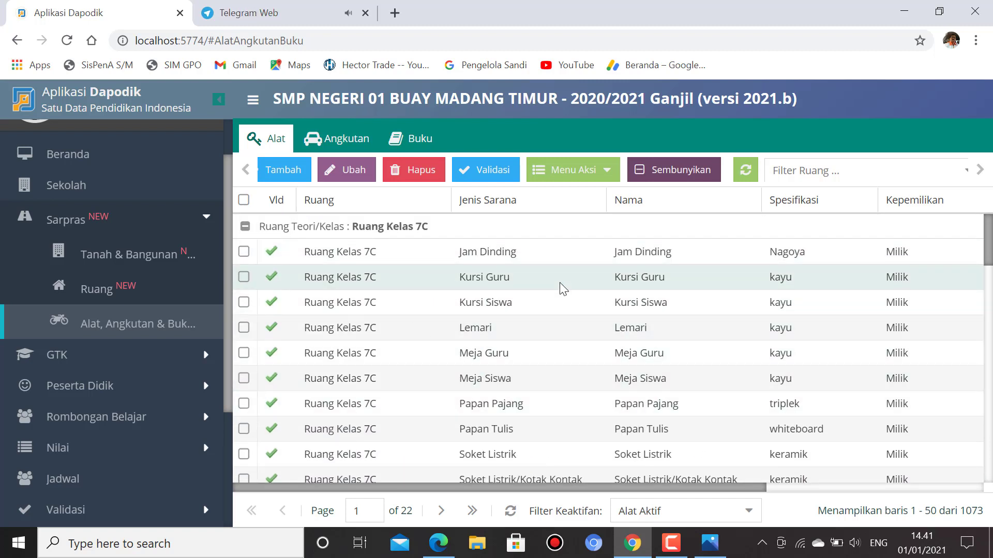
Step: Filter the Alat list by the room Ruang Laboratorium IPA in Gedung Laboratorium IPA
{"action": "left_click", "coordinate": [983, 170]}
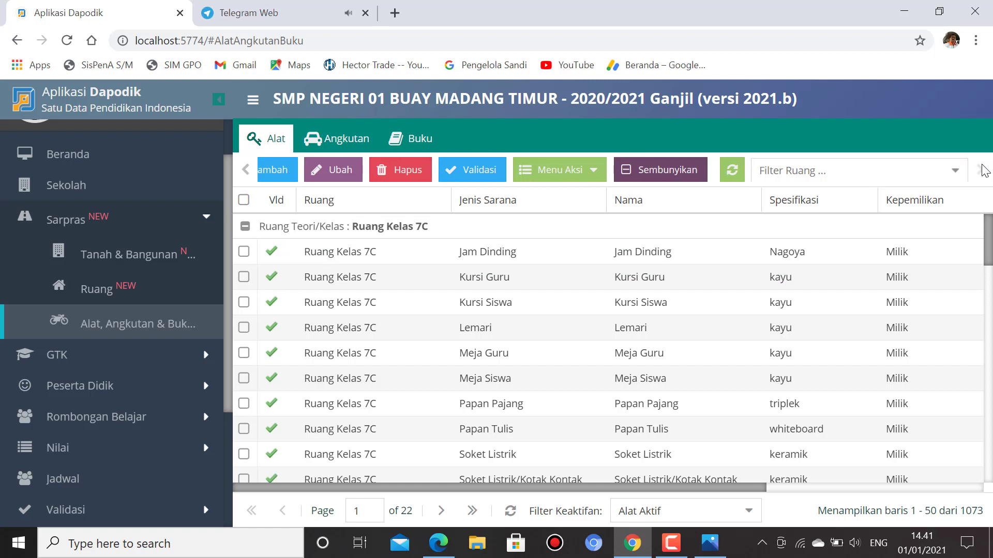
{"action": "left_click", "coordinate": [956, 173]}
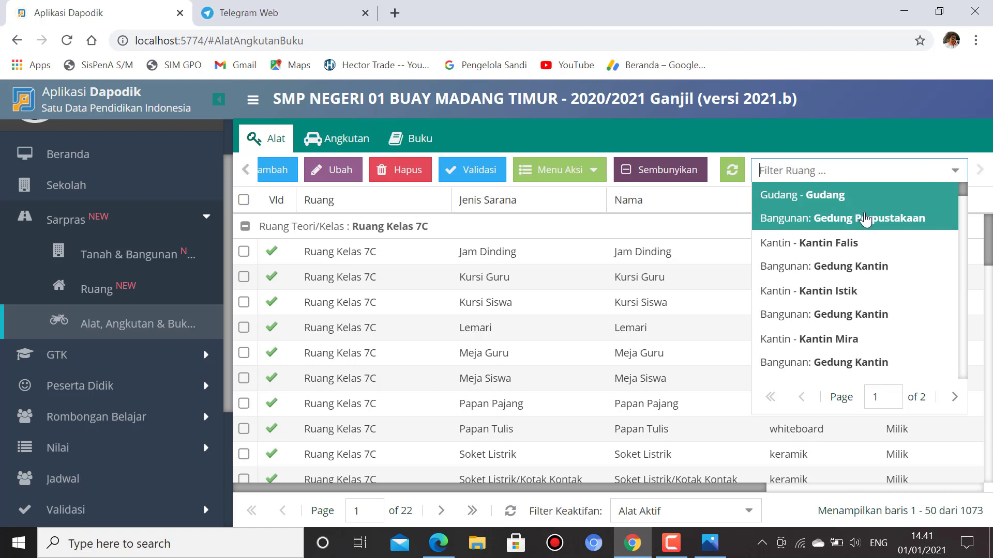
{"action": "scroll", "coordinate": [868, 238], "scroll_direction": "down", "scroll_amount": 3}
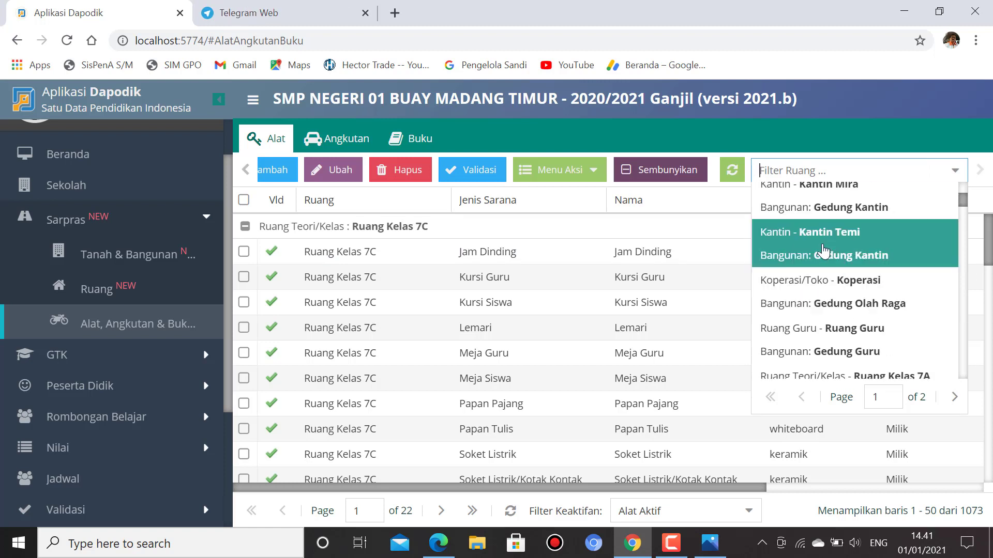
{"action": "scroll", "coordinate": [838, 259], "scroll_direction": "down", "scroll_amount": 3}
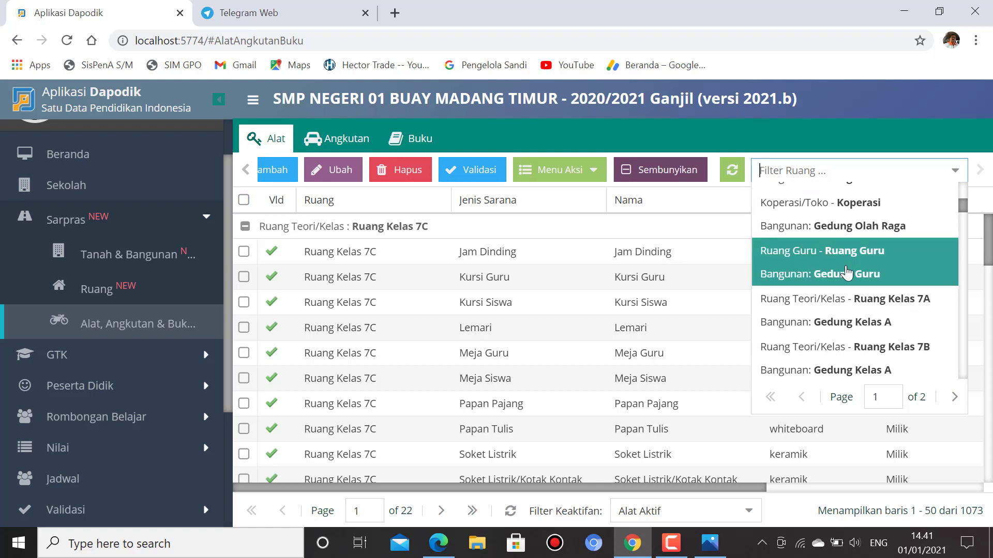
{"action": "scroll", "coordinate": [845, 271], "scroll_direction": "down", "scroll_amount": 3}
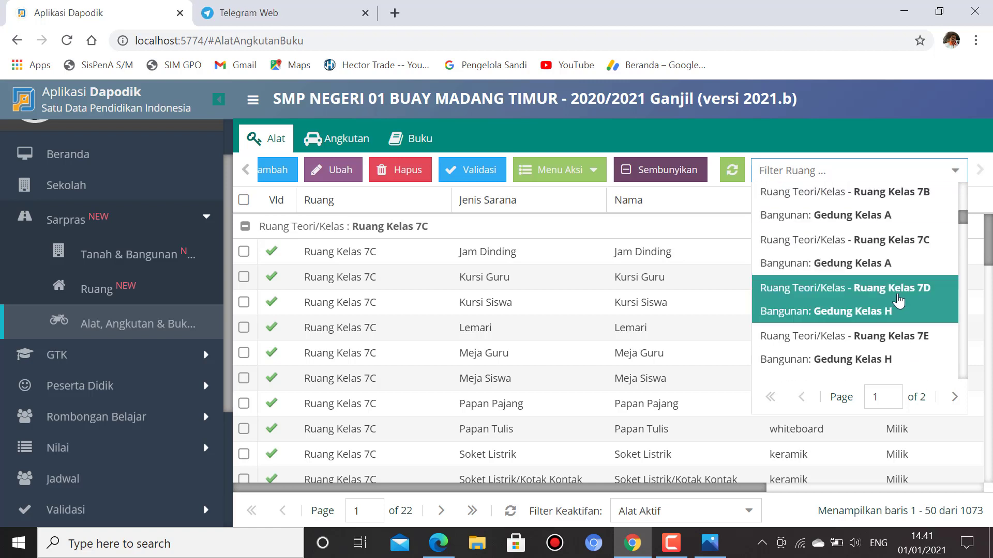
{"action": "scroll", "coordinate": [896, 303], "scroll_direction": "down", "scroll_amount": 4}
{"action": "scroll", "coordinate": [894, 304], "scroll_direction": "down", "scroll_amount": 6}
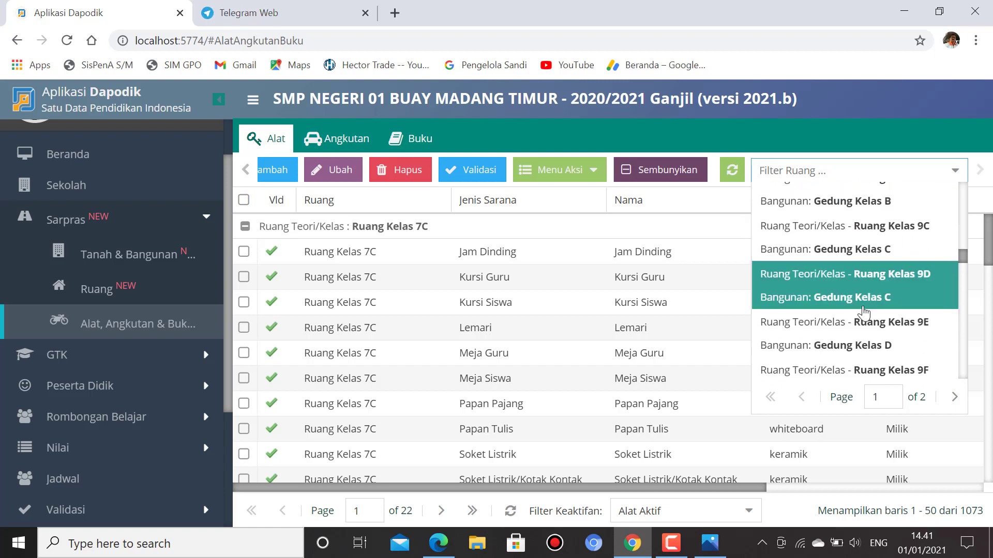
{"action": "scroll", "coordinate": [879, 310], "scroll_direction": "down", "scroll_amount": 3}
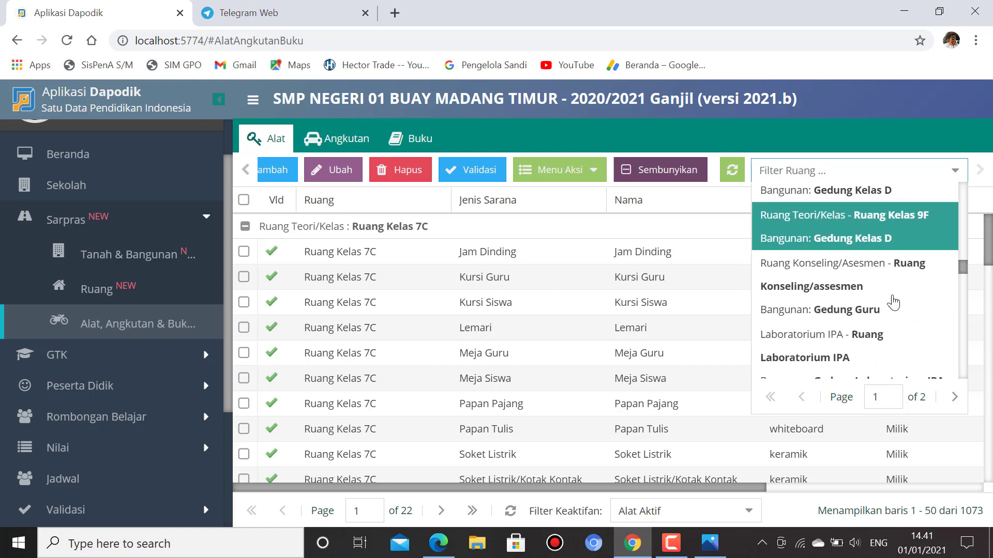
{"action": "scroll", "coordinate": [859, 313], "scroll_direction": "down", "scroll_amount": 3}
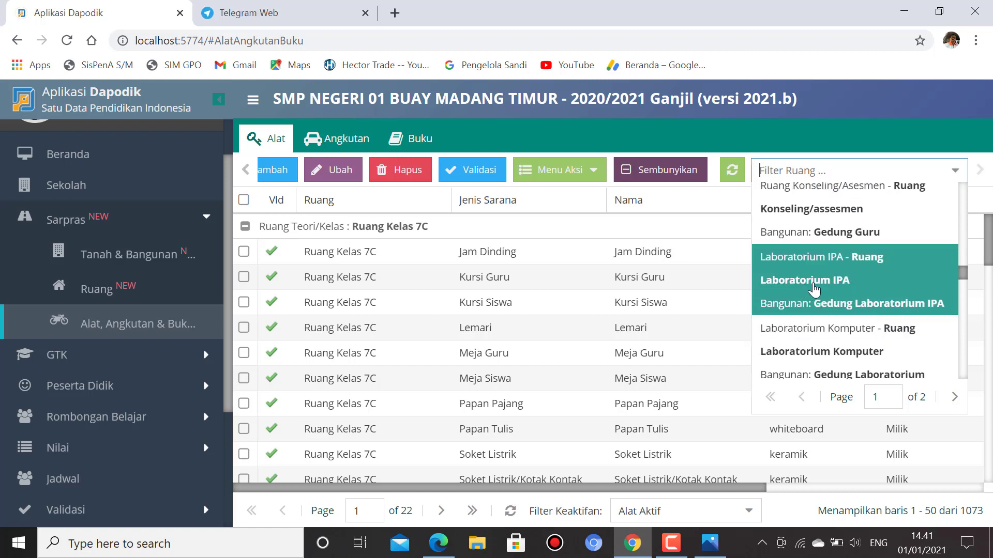
{"action": "left_click", "coordinate": [897, 287]}
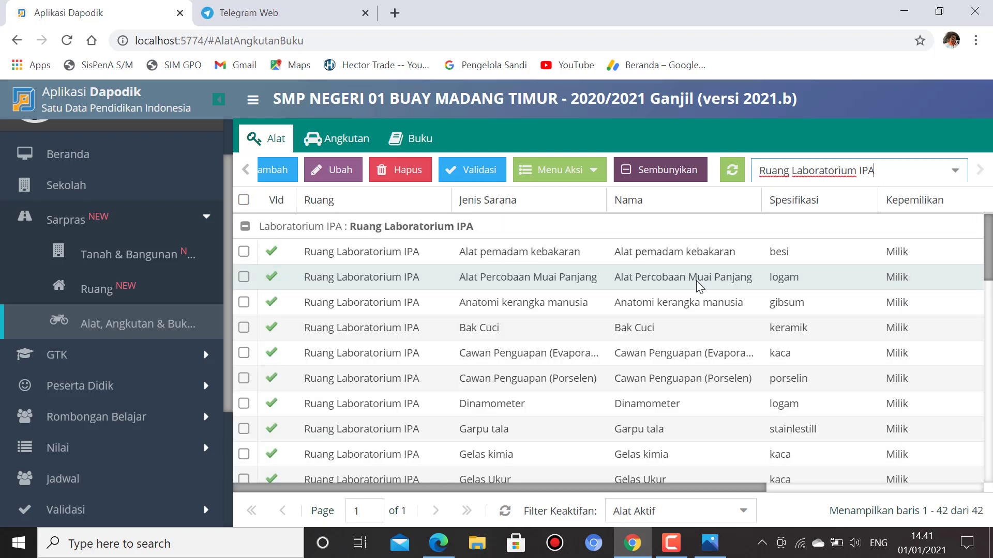
Step: Collapse and re-expand the Ruang Laboratorium IPA group and look through its equipment from Alat pemadam kebakaran to Vernier caliper/jangka sorong
{"action": "left_click", "coordinate": [245, 227]}
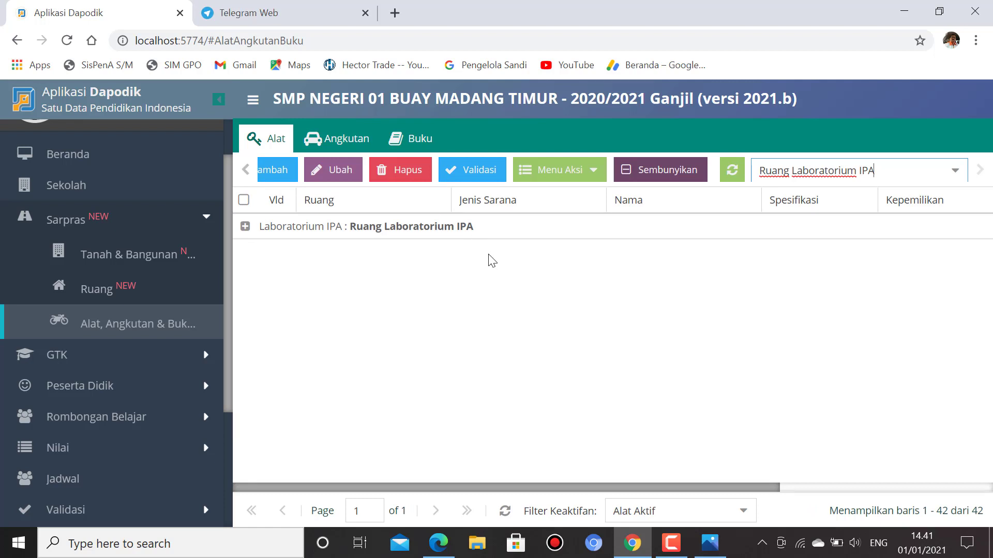
{"action": "left_click", "coordinate": [245, 228]}
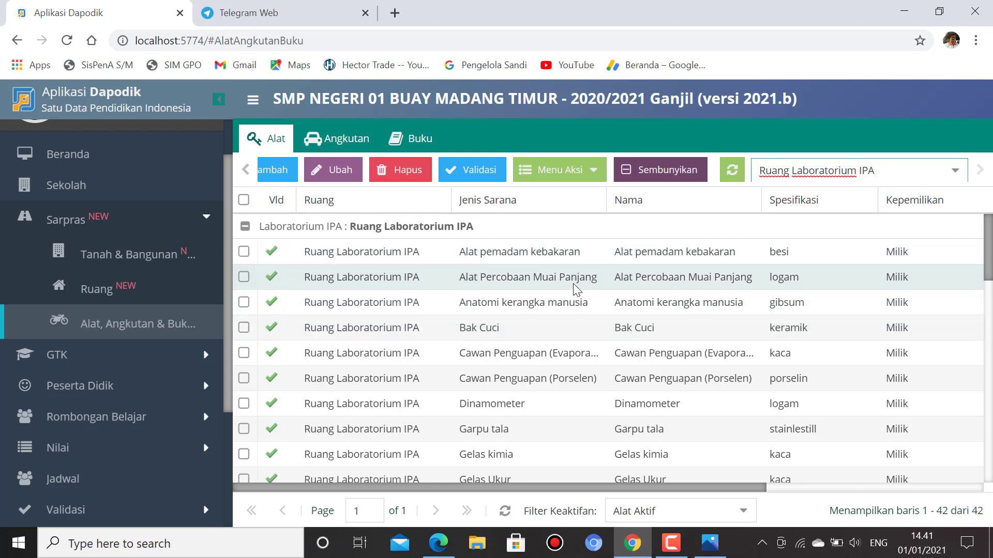
{"action": "scroll", "coordinate": [581, 383], "scroll_direction": "down", "scroll_amount": 10}
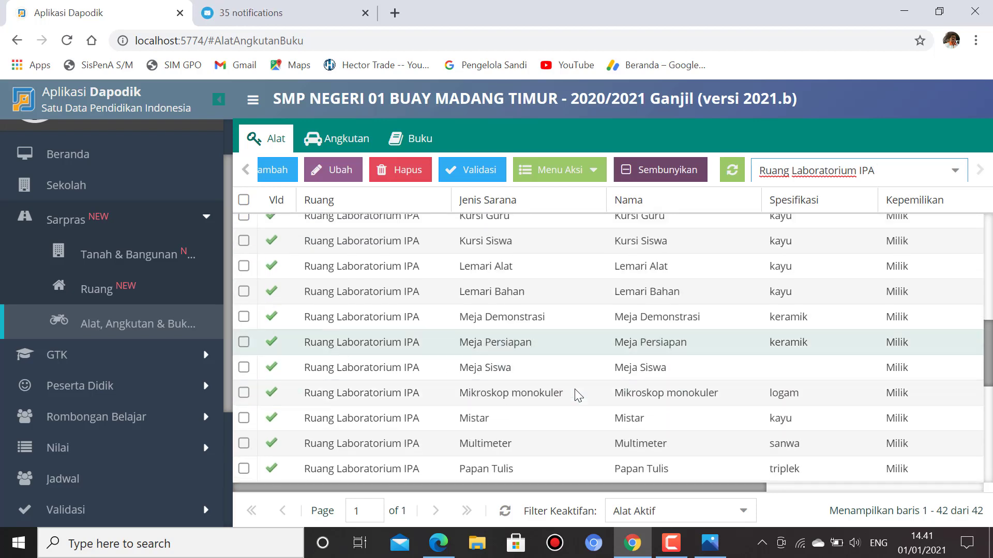
{"action": "scroll", "coordinate": [578, 396], "scroll_direction": "down", "scroll_amount": 3}
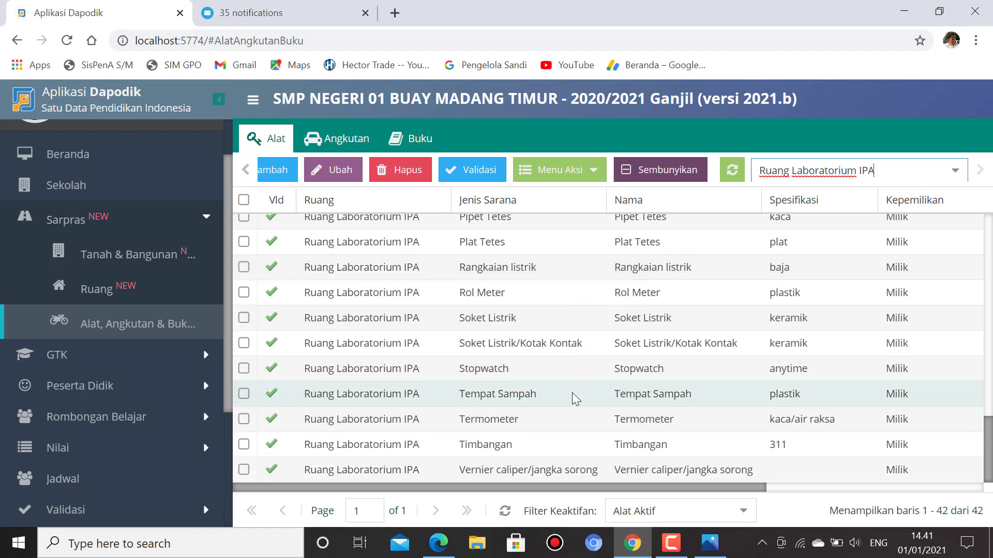
{"action": "scroll", "coordinate": [571, 394], "scroll_direction": "up", "scroll_amount": 12}
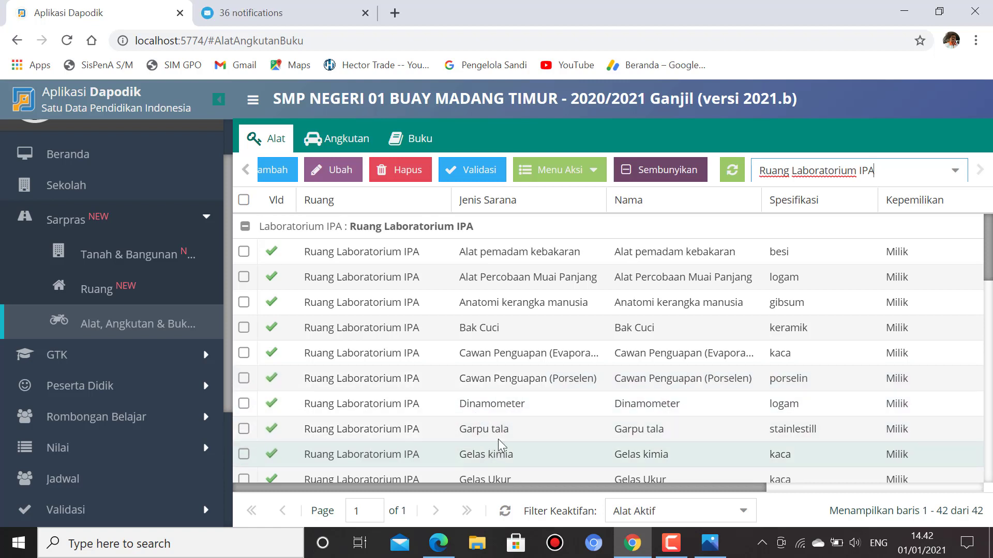
{"action": "scroll", "coordinate": [543, 448], "scroll_direction": "down", "scroll_amount": 3}
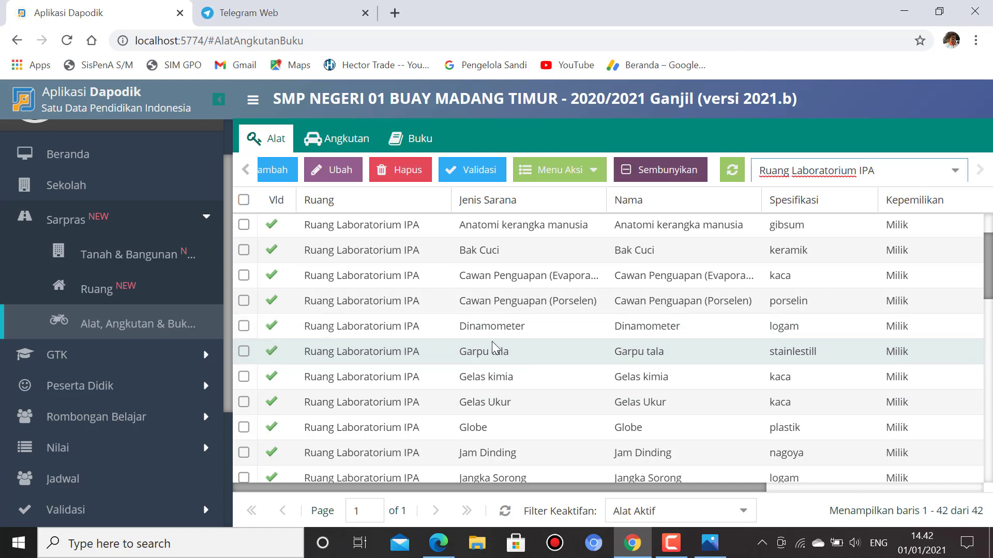
{"action": "scroll", "coordinate": [502, 373], "scroll_direction": "up", "scroll_amount": 2}
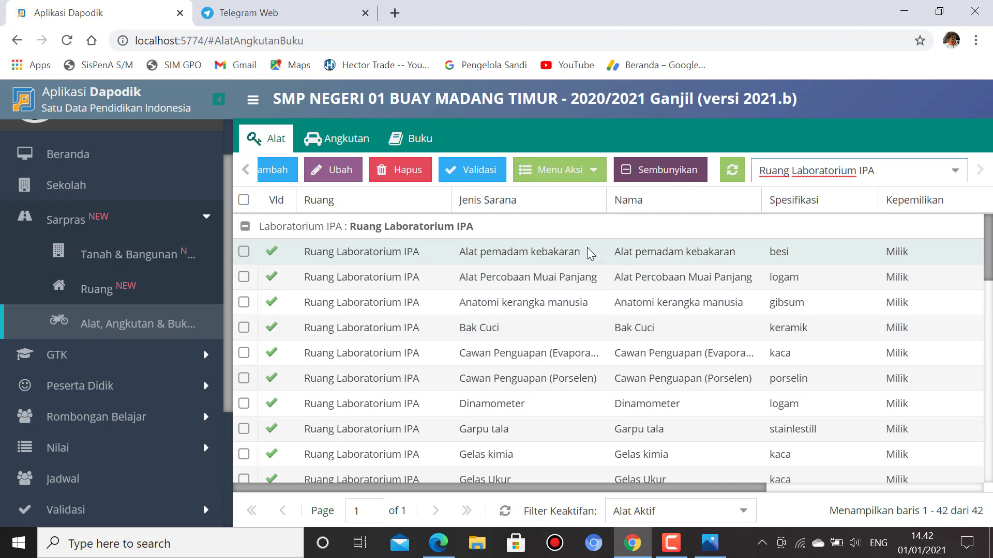
Step: Check the quantity and Status kelaikan in the Periodik (2020/2021) data of Alat pemadam kebakaran, closing it without saving
{"action": "left_click", "coordinate": [473, 254]}
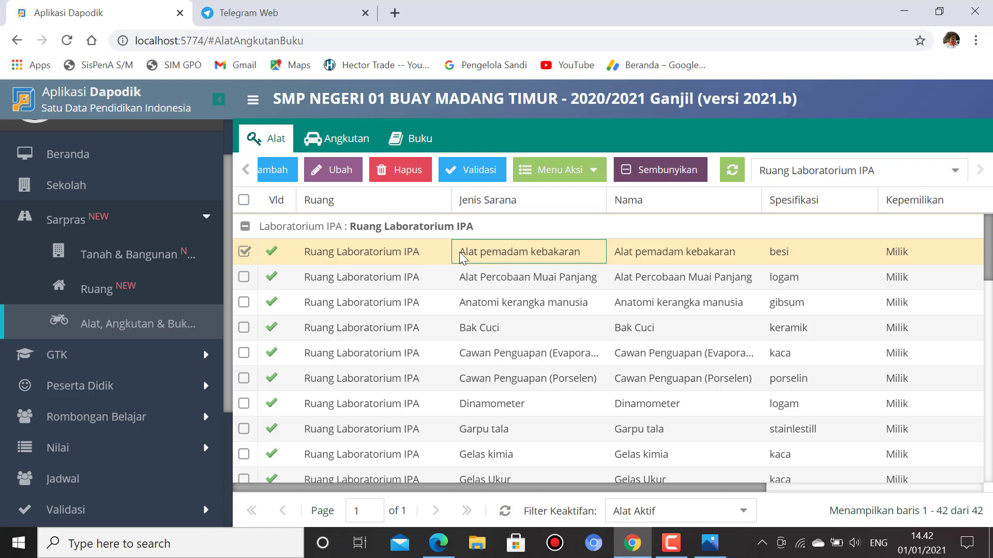
{"action": "left_click", "coordinate": [593, 172]}
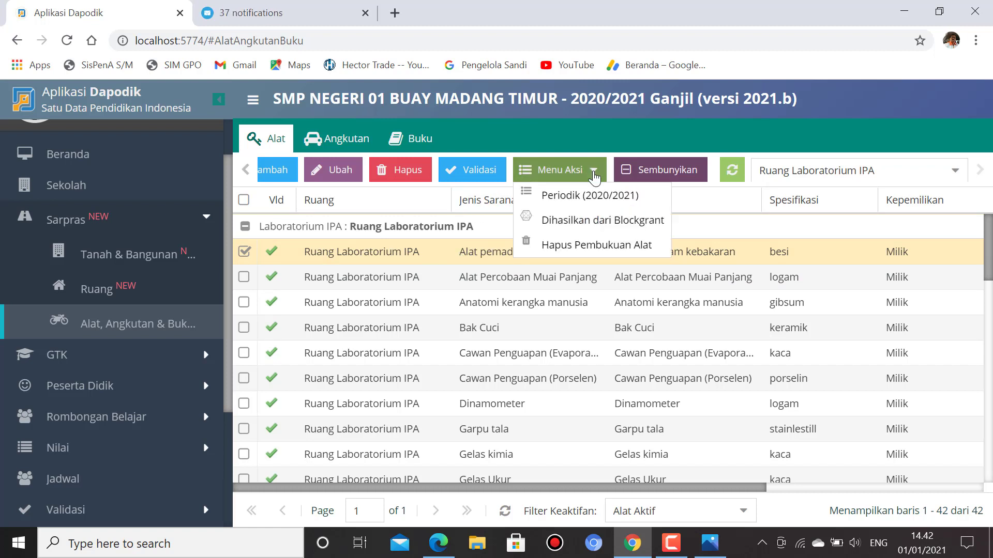
{"action": "left_click", "coordinate": [573, 198]}
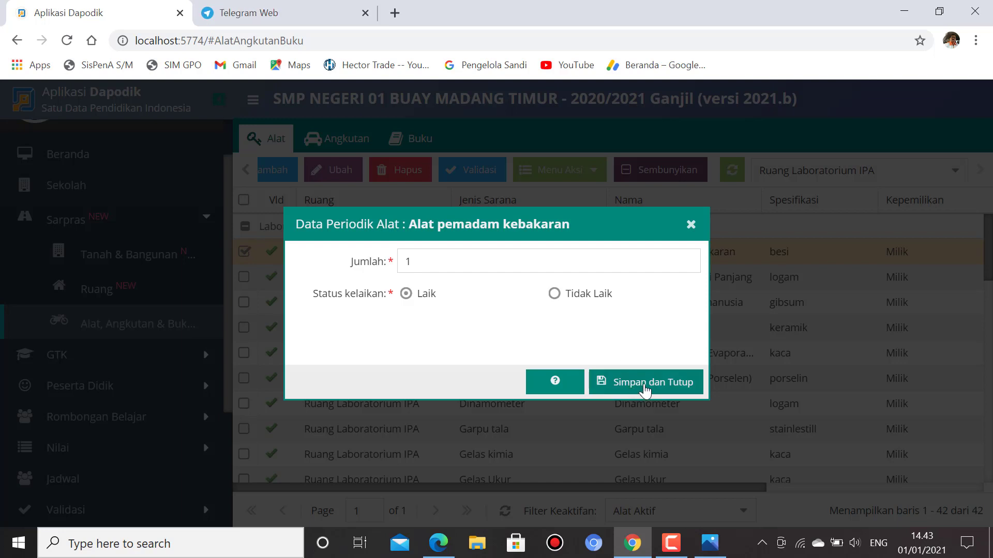
{"action": "left_click", "coordinate": [693, 228]}
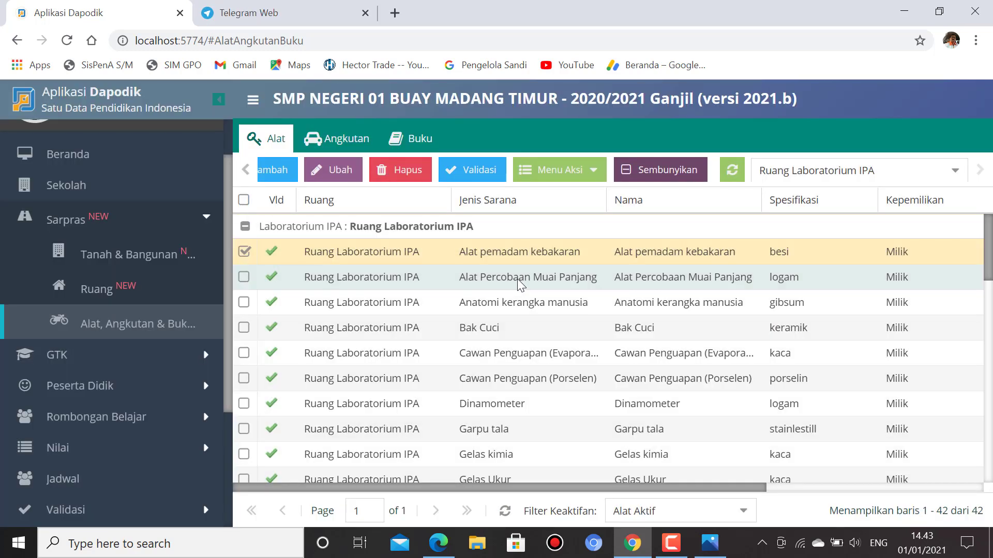
Step: Select Alat Percobaan Muai Panjang, Anatomi kerangka manusia and Bak Cuci in turn, and look through the remaining Ruang Laboratorium IPA items
{"action": "left_click", "coordinate": [517, 278]}
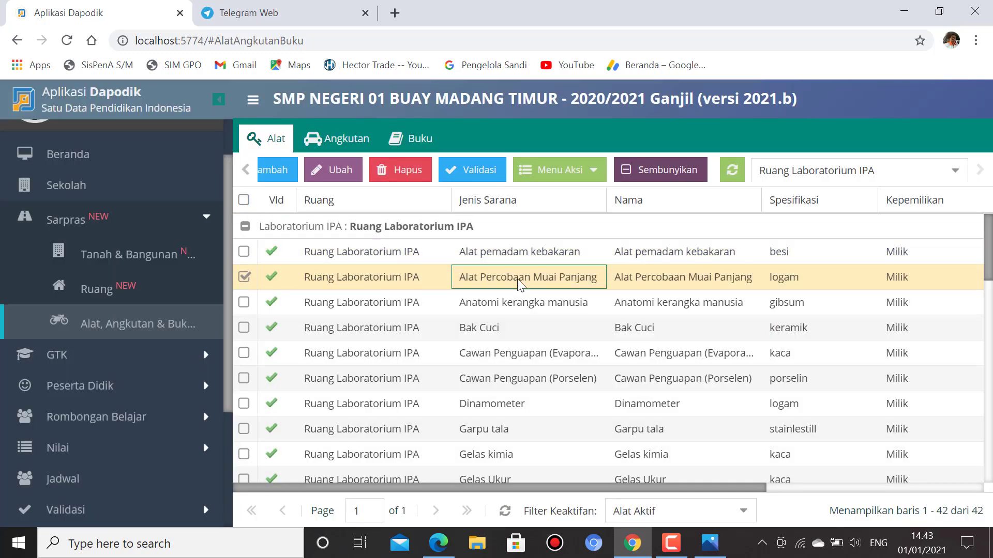
{"action": "left_click", "coordinate": [509, 305]}
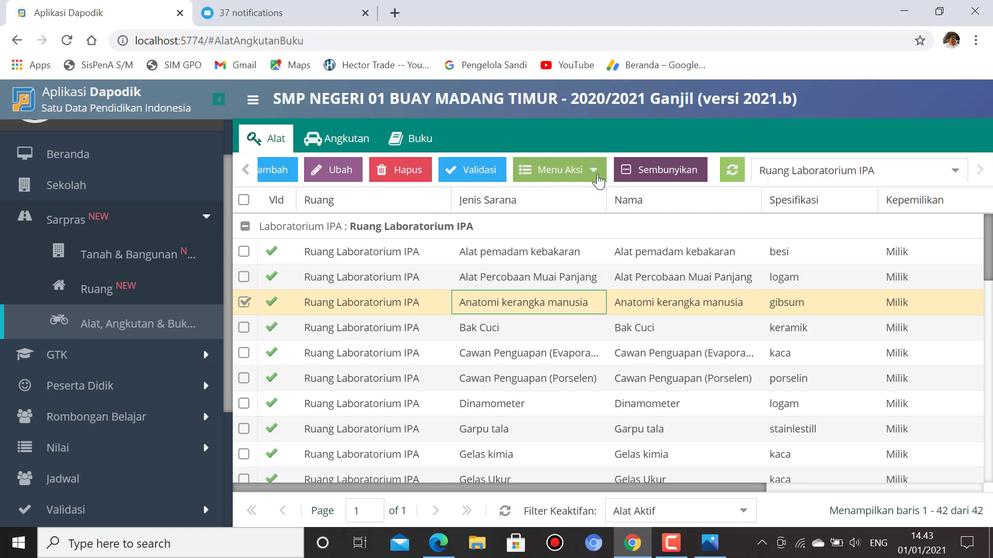
{"action": "left_click", "coordinate": [512, 335]}
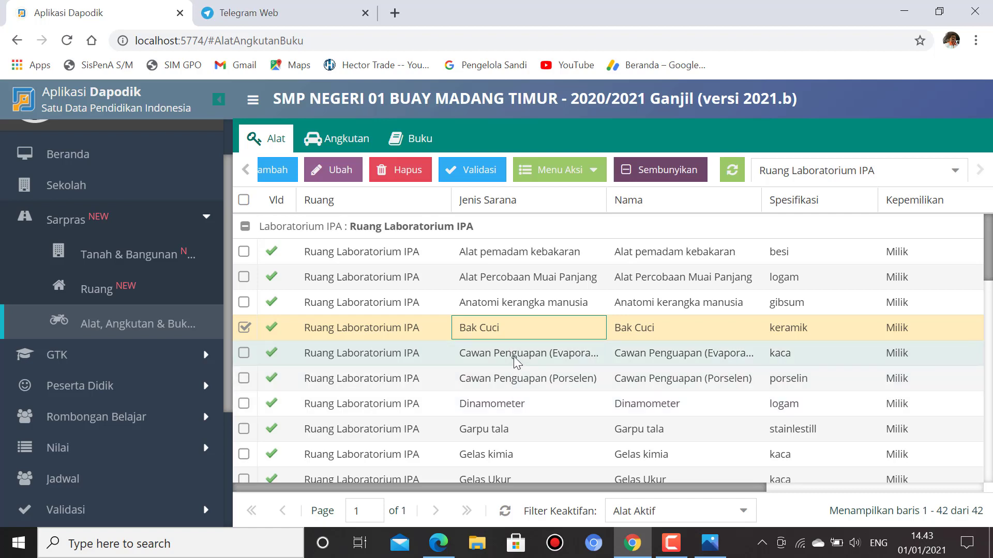
{"action": "scroll", "coordinate": [541, 332], "scroll_direction": "down", "scroll_amount": 4}
{"action": "scroll", "coordinate": [541, 336], "scroll_direction": "down", "scroll_amount": 4}
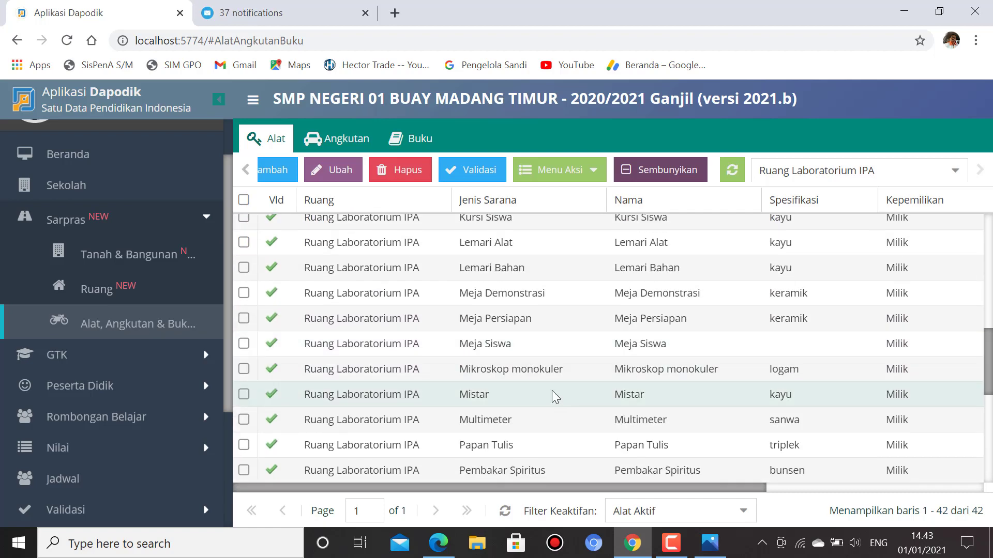
{"action": "scroll", "coordinate": [551, 393], "scroll_direction": "down", "scroll_amount": 3}
{"action": "scroll", "coordinate": [544, 391], "scroll_direction": "down", "scroll_amount": 4}
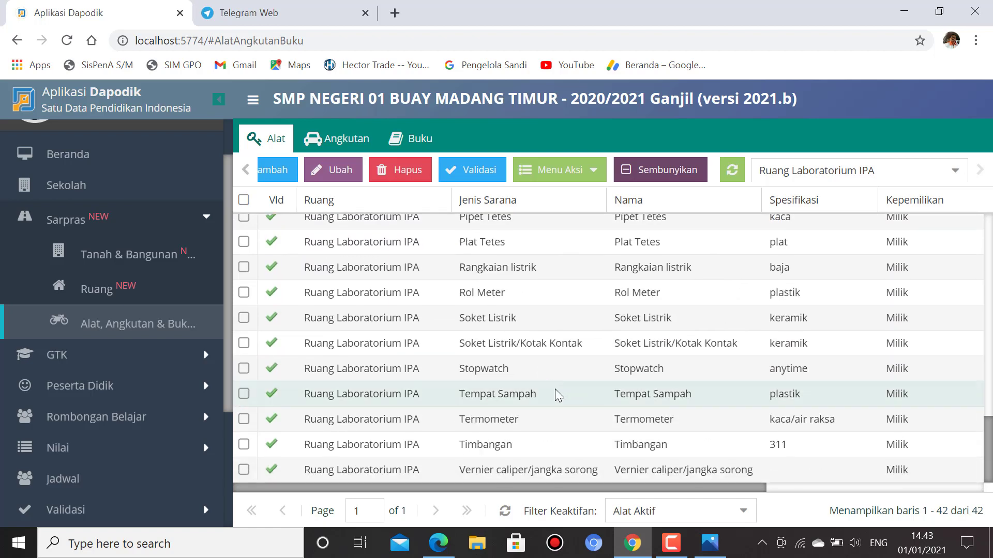
{"action": "scroll", "coordinate": [540, 393], "scroll_direction": "up", "scroll_amount": 10}
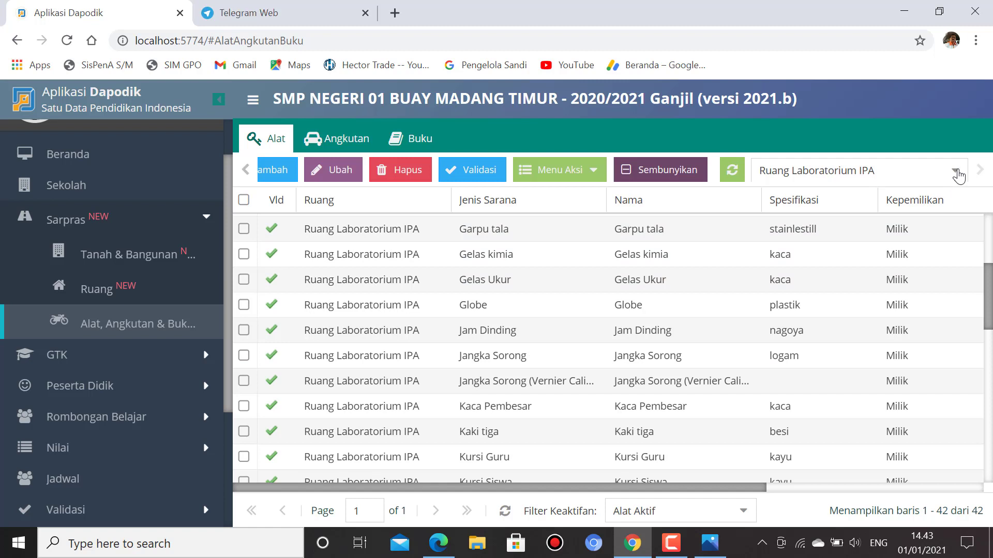
Step: Filter the Alat list by Ruang Laboratorium Komputer and check the Periodik (2020/2021) data of the Laptop entry
{"action": "left_click", "coordinate": [955, 171]}
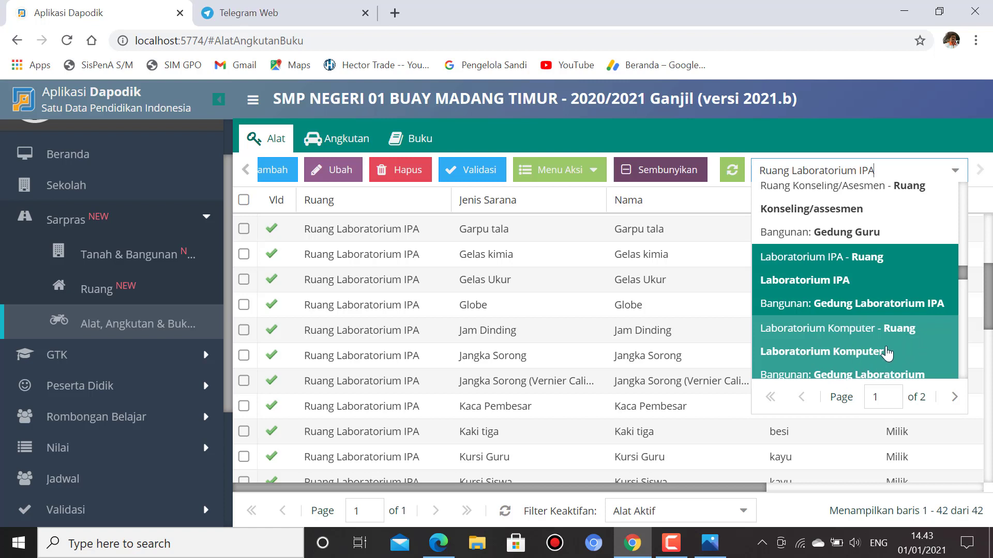
{"action": "left_click", "coordinate": [886, 352]}
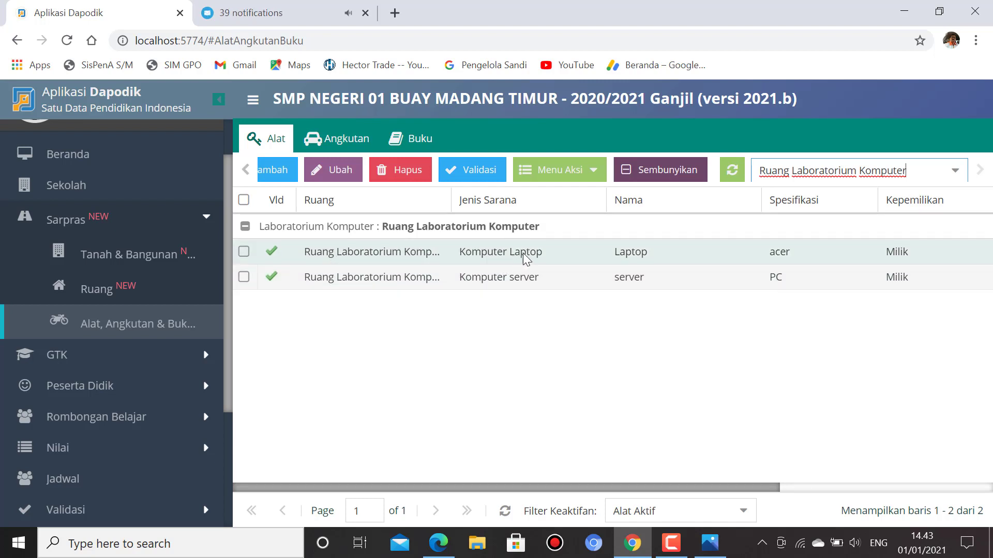
{"action": "left_click", "coordinate": [553, 262]}
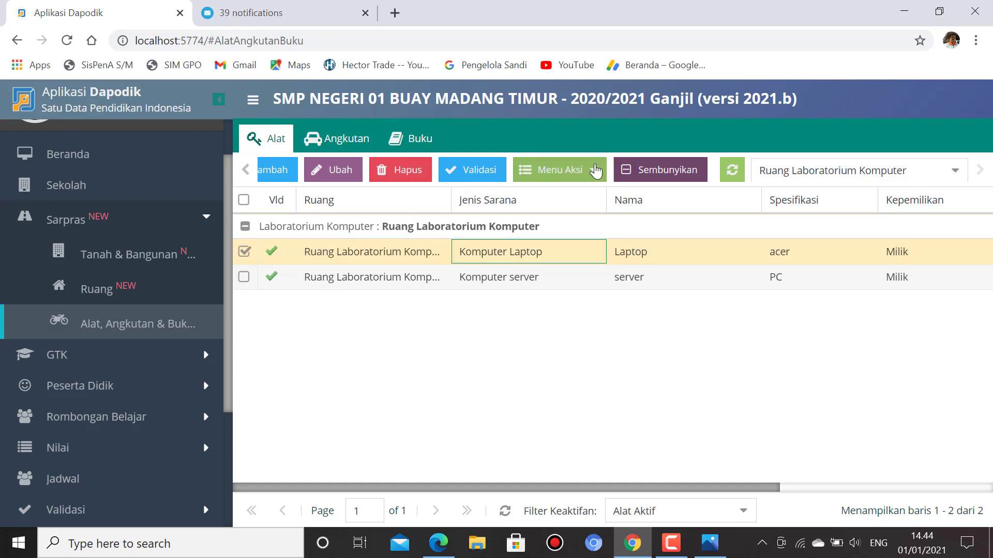
{"action": "left_click", "coordinate": [595, 170]}
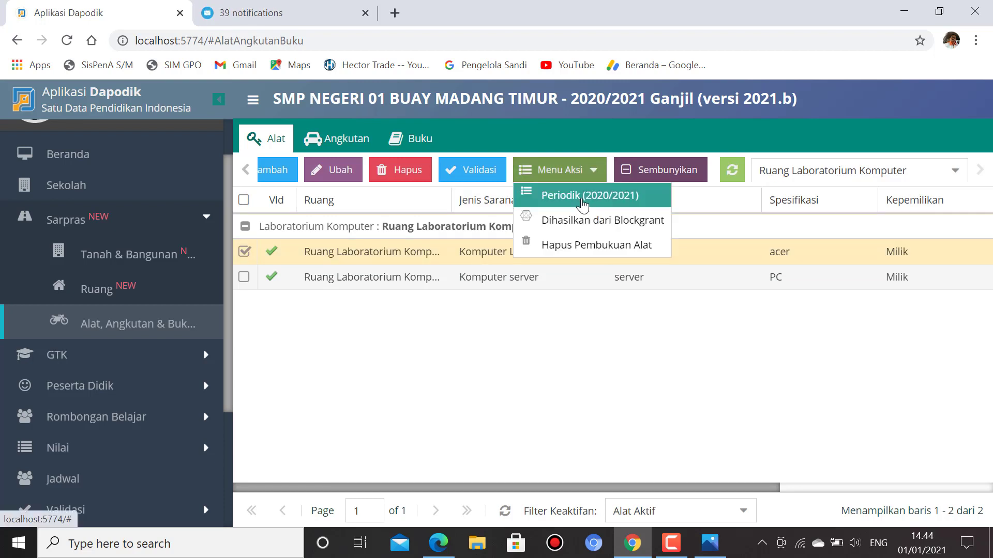
{"action": "left_click", "coordinate": [584, 196]}
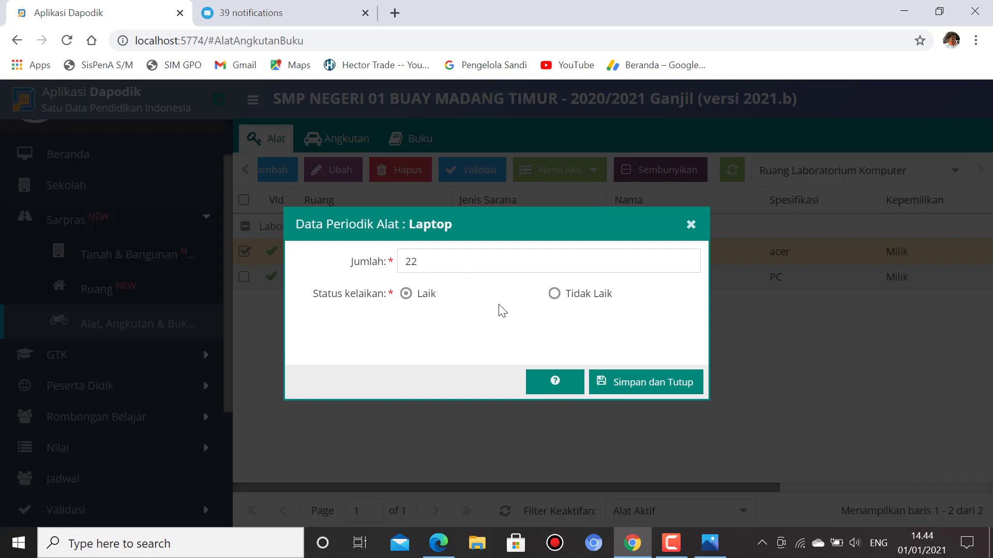
{"action": "left_click", "coordinate": [692, 226]}
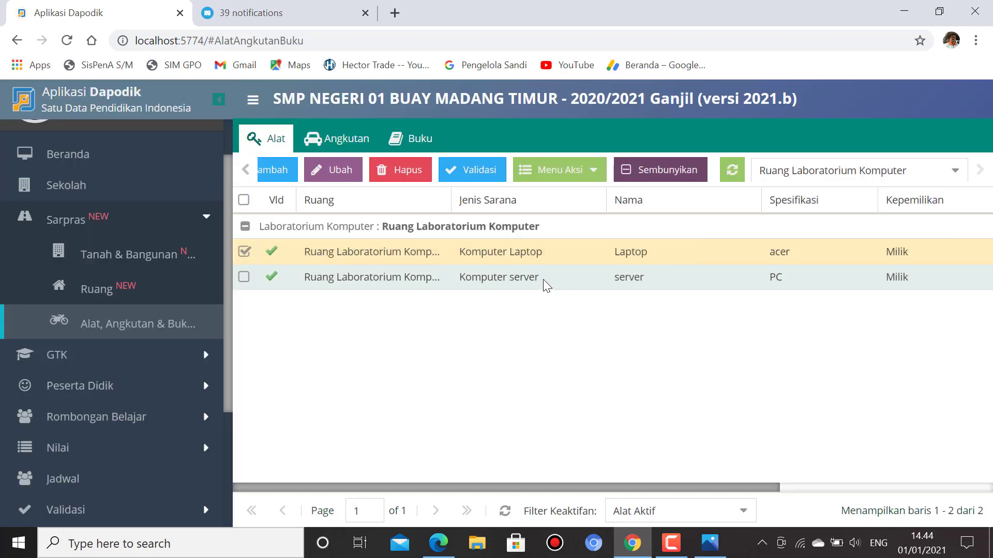
Step: Set the Jumlah in the server entry's Periodik (2020/2021) data to 4 and save it
{"action": "left_click", "coordinate": [542, 279]}
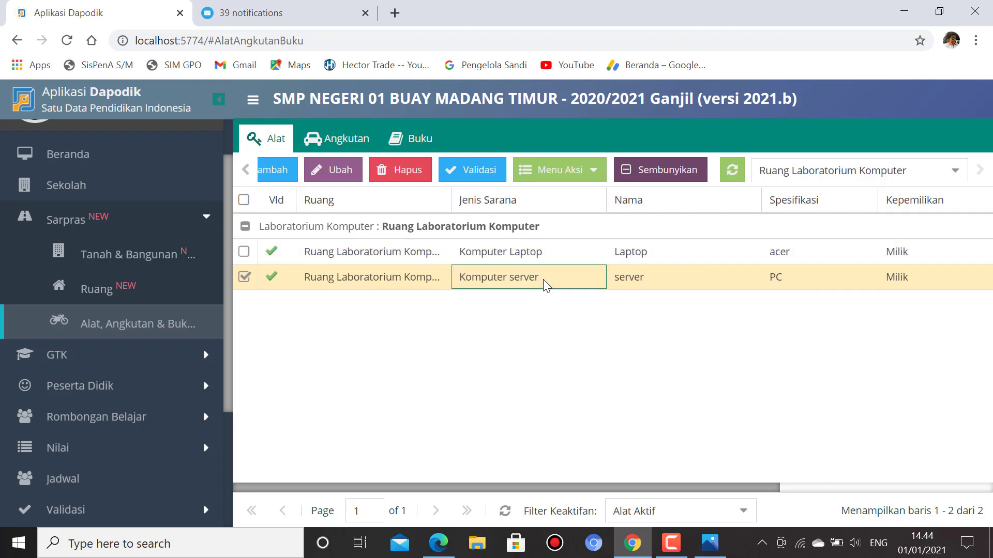
{"action": "left_click", "coordinate": [592, 175]}
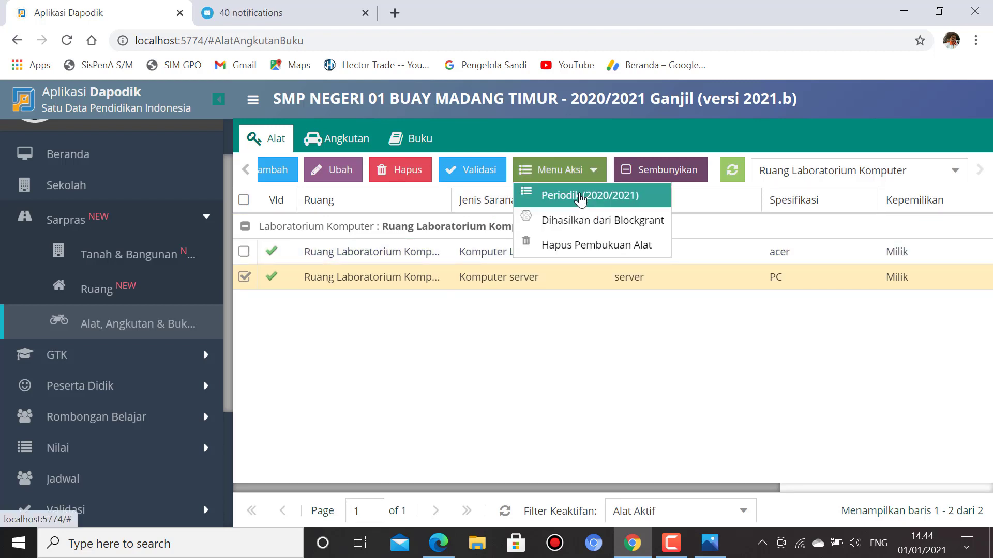
{"action": "left_click", "coordinate": [581, 197]}
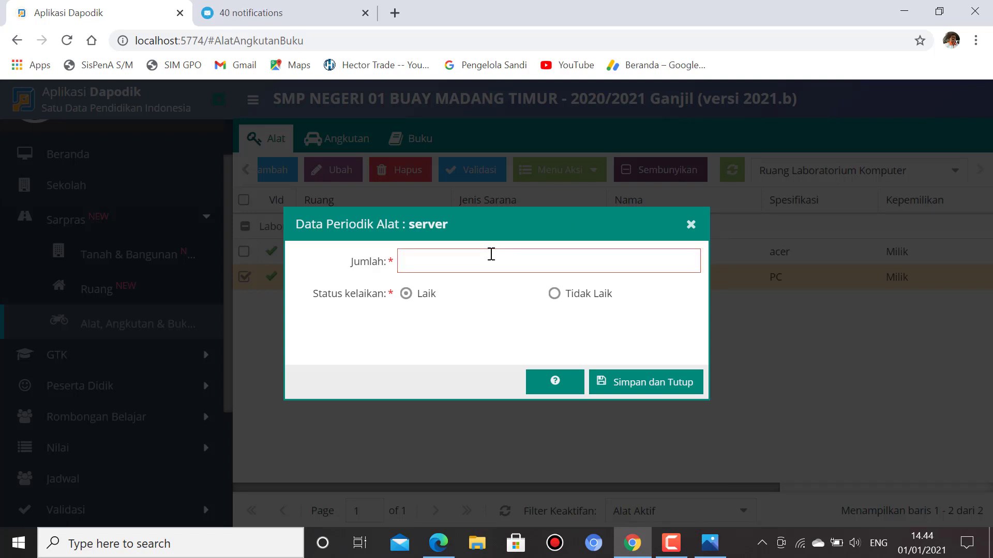
{"action": "type", "text": "4"}
{"action": "left_click", "coordinate": [647, 388]}
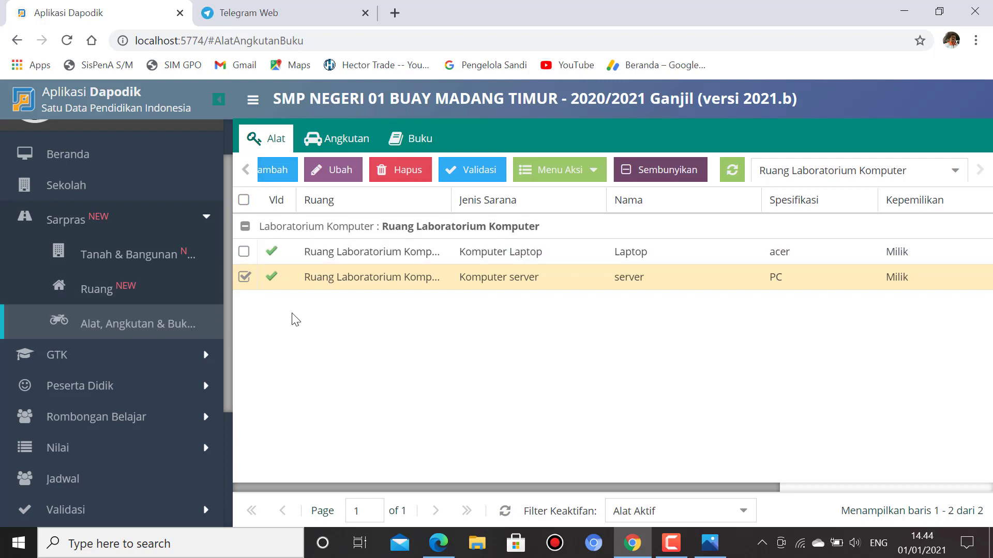
Step: Start a new Alat entry with Meja Siswa as its Jenis sarana
{"action": "left_click", "coordinate": [273, 175]}
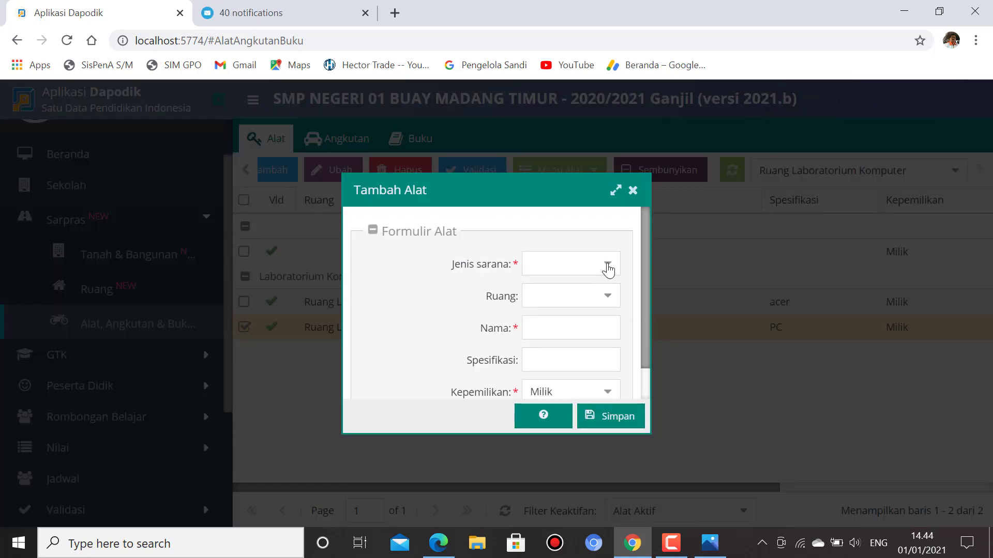
{"action": "left_click", "coordinate": [607, 265]}
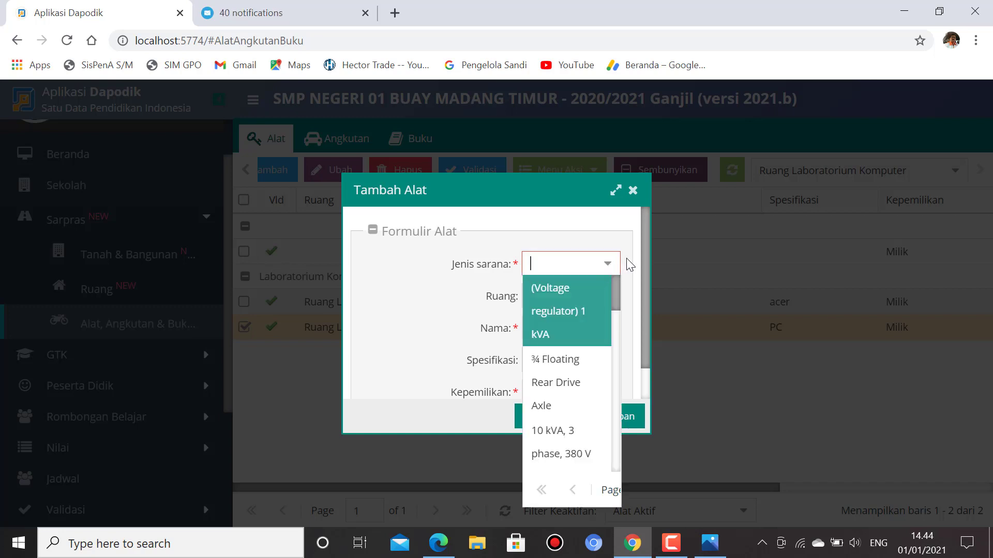
{"action": "left_click", "coordinate": [630, 265]}
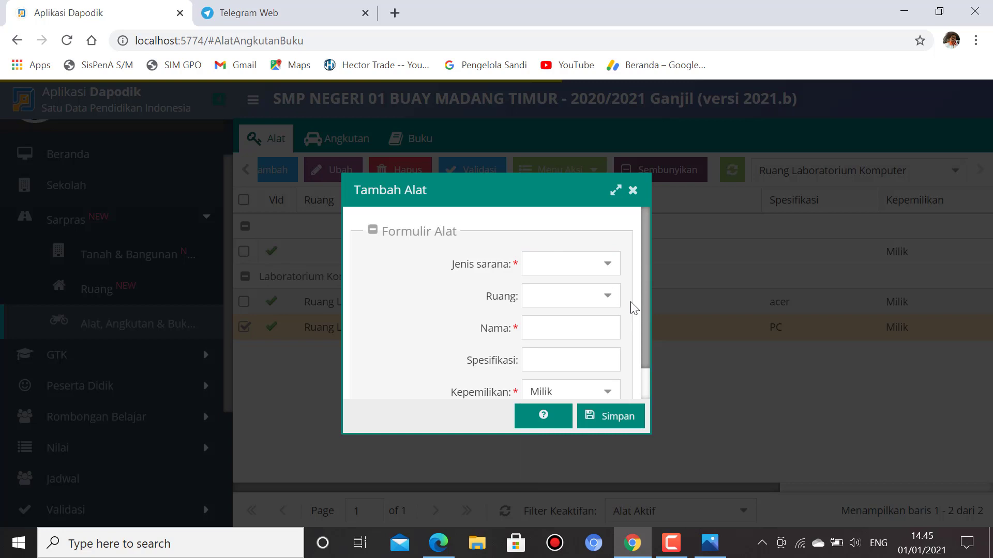
{"action": "left_click", "coordinate": [609, 267]}
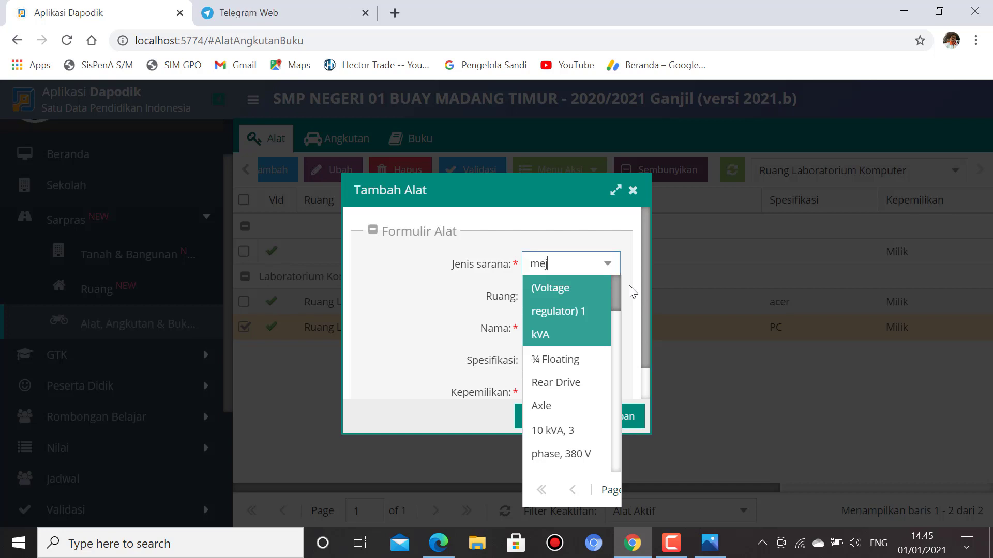
{"action": "type", "text": "a"}
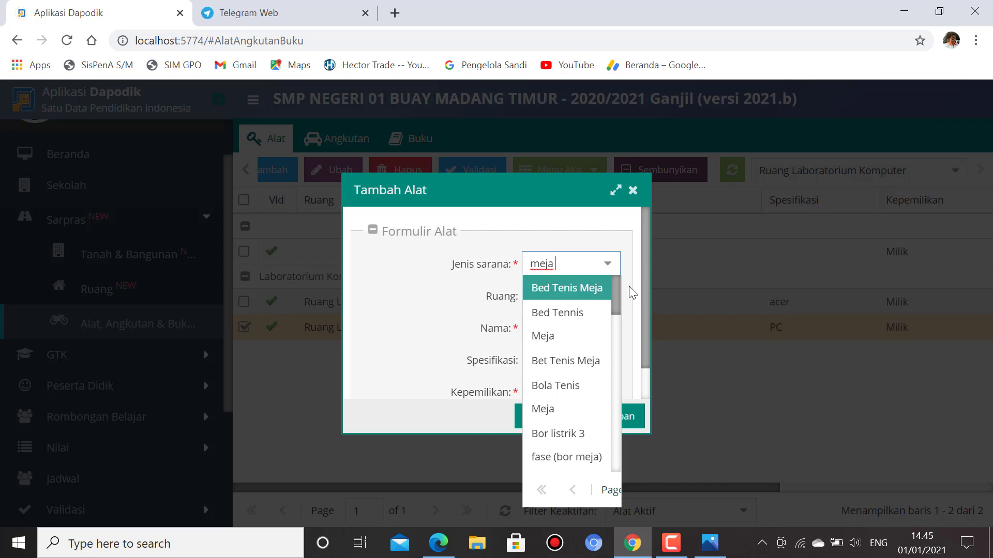
{"action": "type", "text": "sis"}
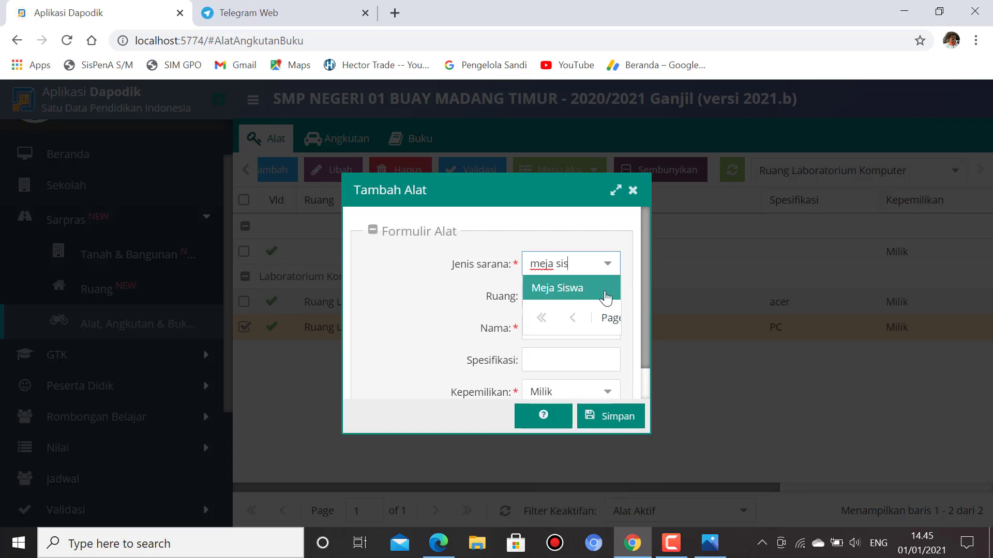
{"action": "left_click", "coordinate": [605, 294]}
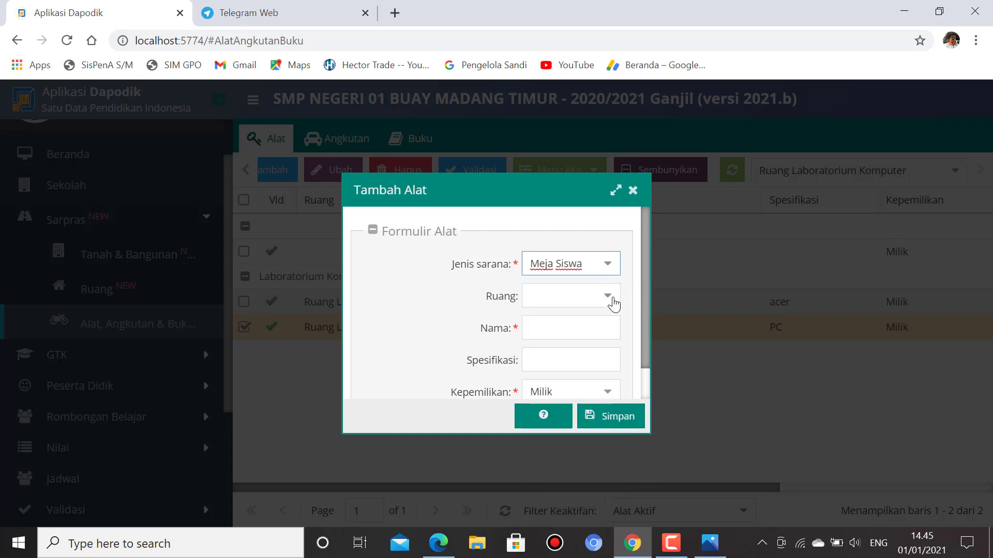
Step: Assign the new Meja Siswa entry to Ruang Laboratorium Komputer
{"action": "left_click", "coordinate": [606, 297]}
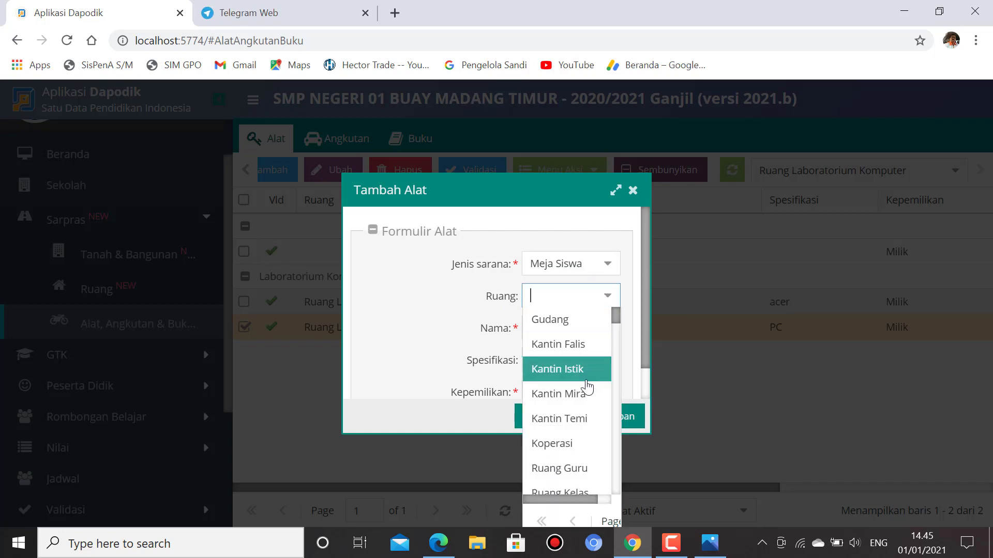
{"action": "scroll", "coordinate": [589, 385], "scroll_direction": "down", "scroll_amount": 1}
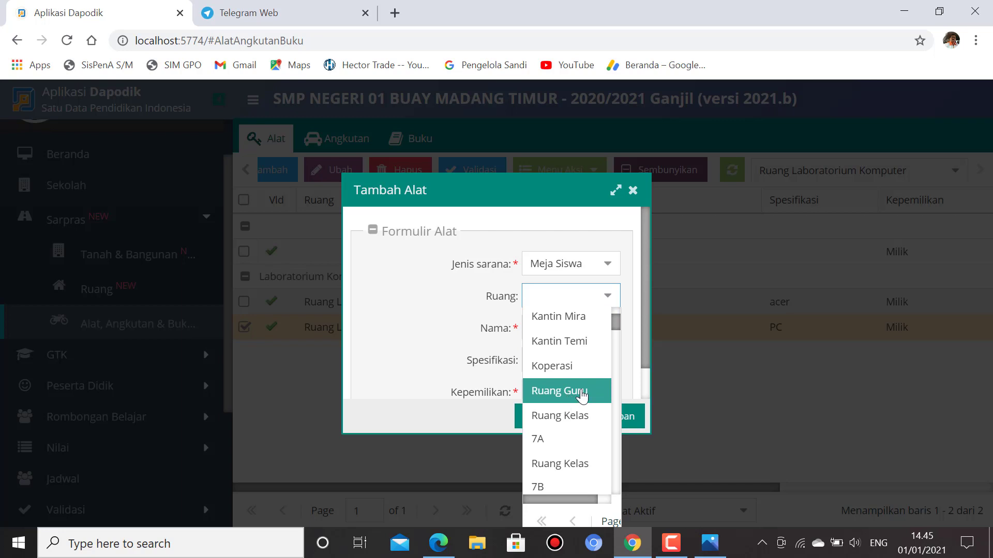
{"action": "scroll", "coordinate": [580, 391], "scroll_direction": "down", "scroll_amount": 3}
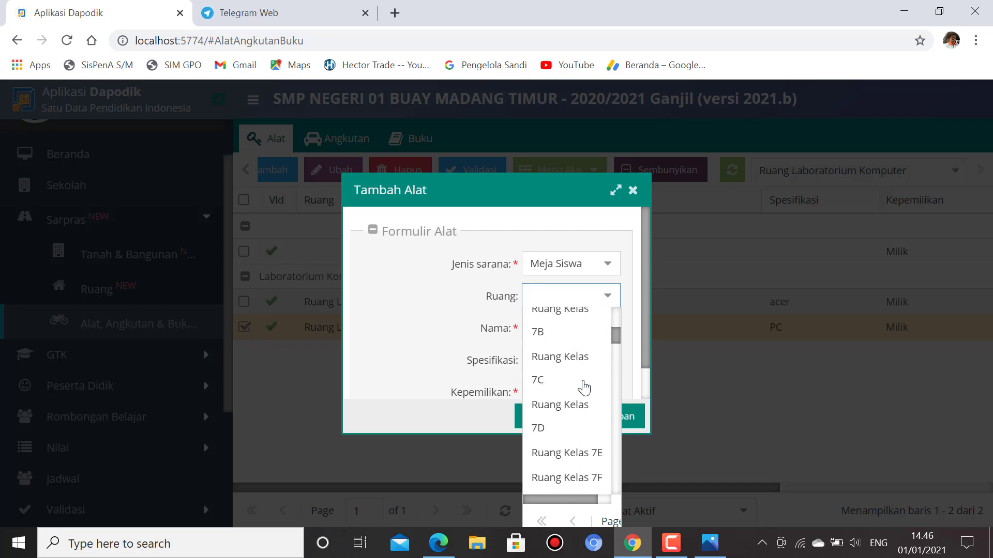
{"action": "scroll", "coordinate": [581, 388], "scroll_direction": "down", "scroll_amount": 4}
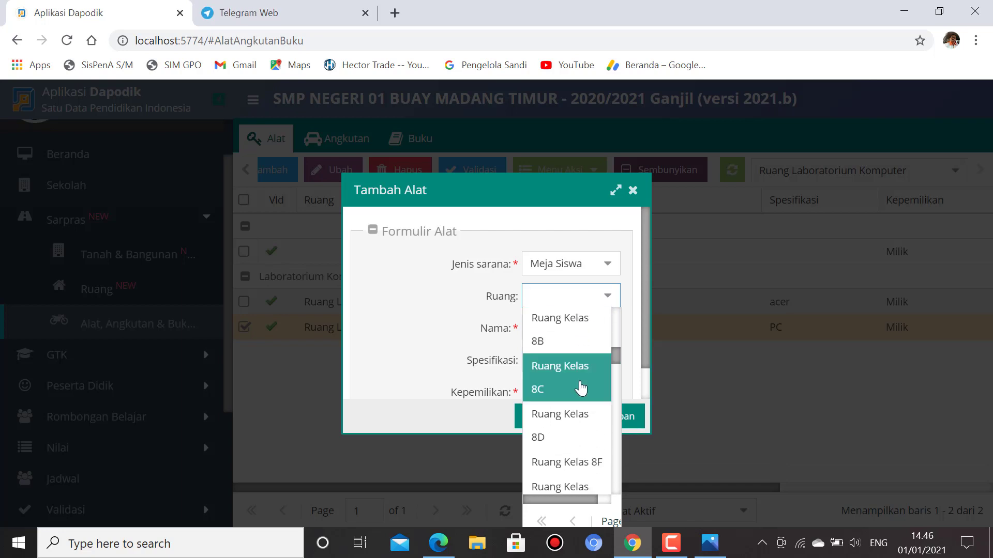
{"action": "scroll", "coordinate": [580, 389], "scroll_direction": "down", "scroll_amount": 2}
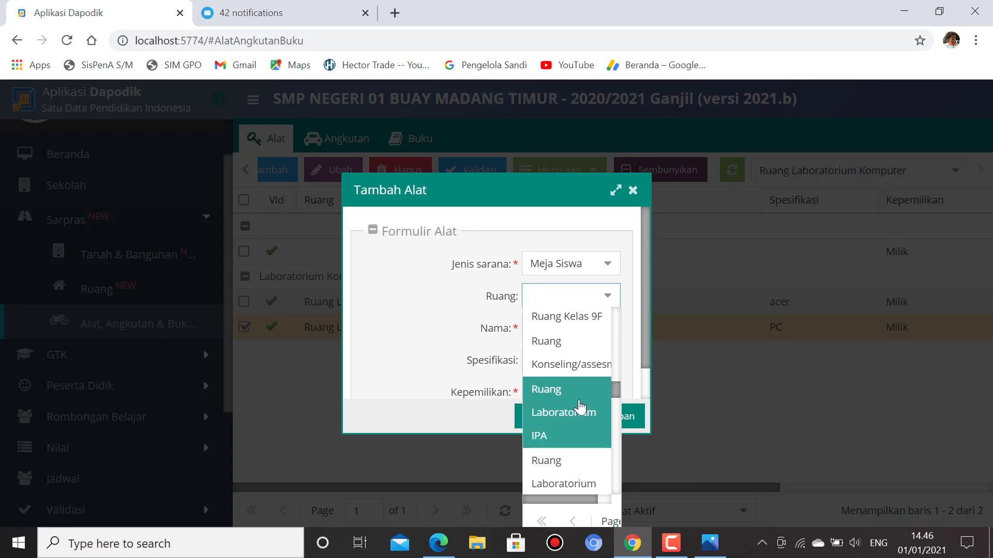
{"action": "scroll", "coordinate": [572, 450], "scroll_direction": "down", "scroll_amount": 1}
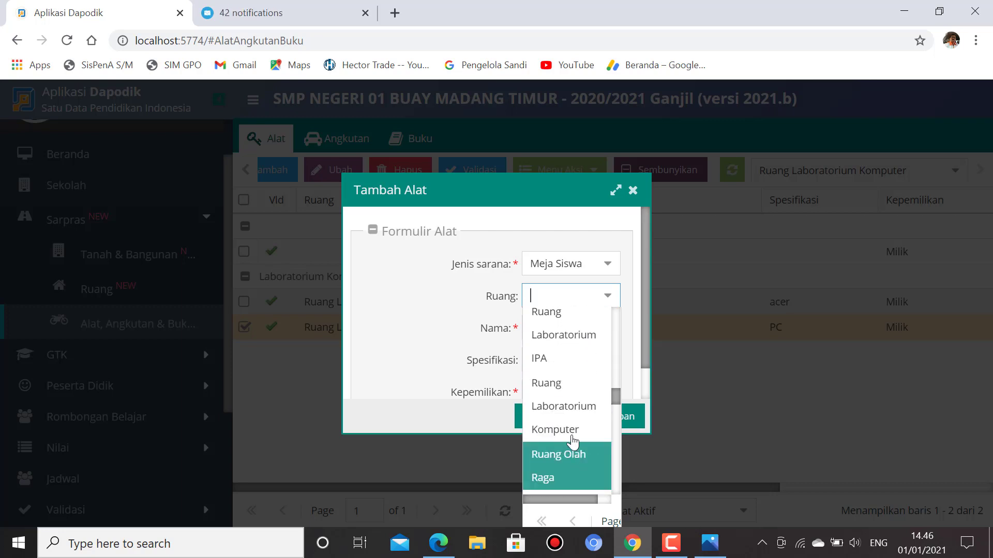
{"action": "left_click", "coordinate": [580, 413]}
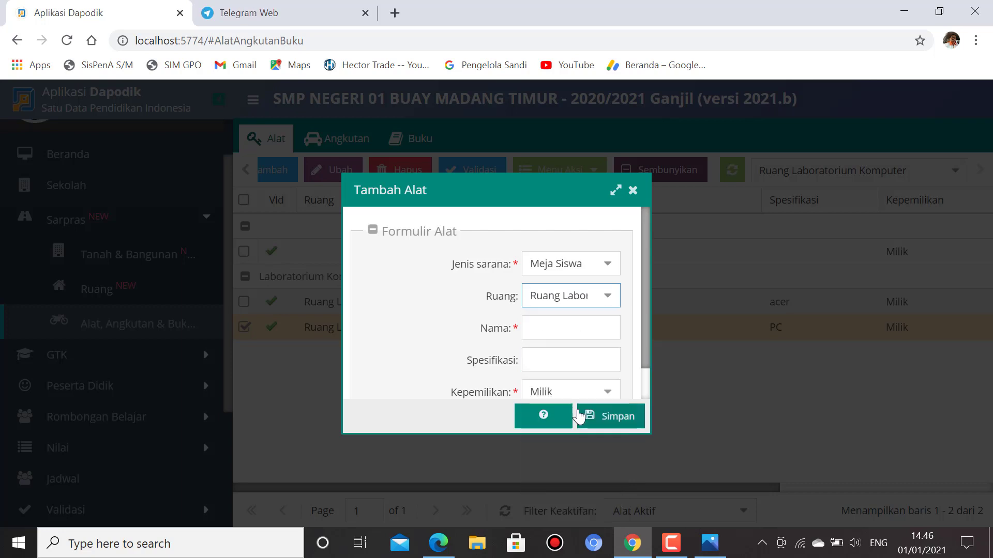
Step: Name the new entry Meja Siswa, enter kayu as its Spesifikasi, and save it
{"action": "left_click", "coordinate": [546, 331]}
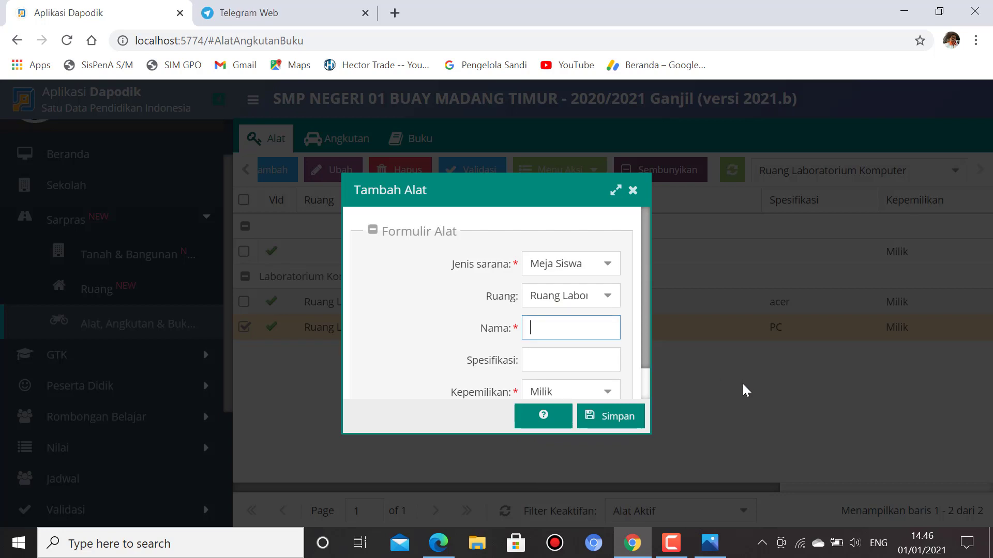
{"action": "type", "text": "eja Siswa"}
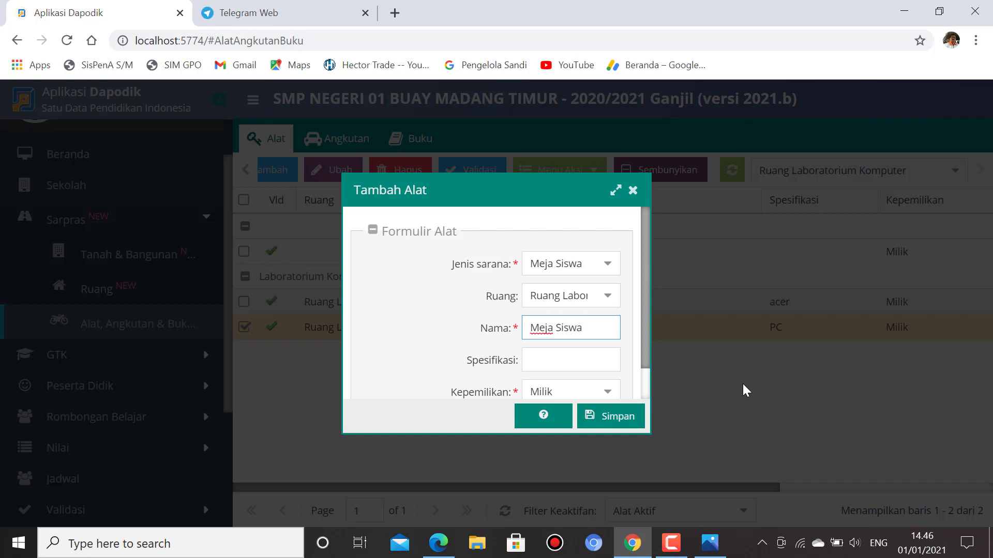
{"action": "left_click", "coordinate": [571, 357]}
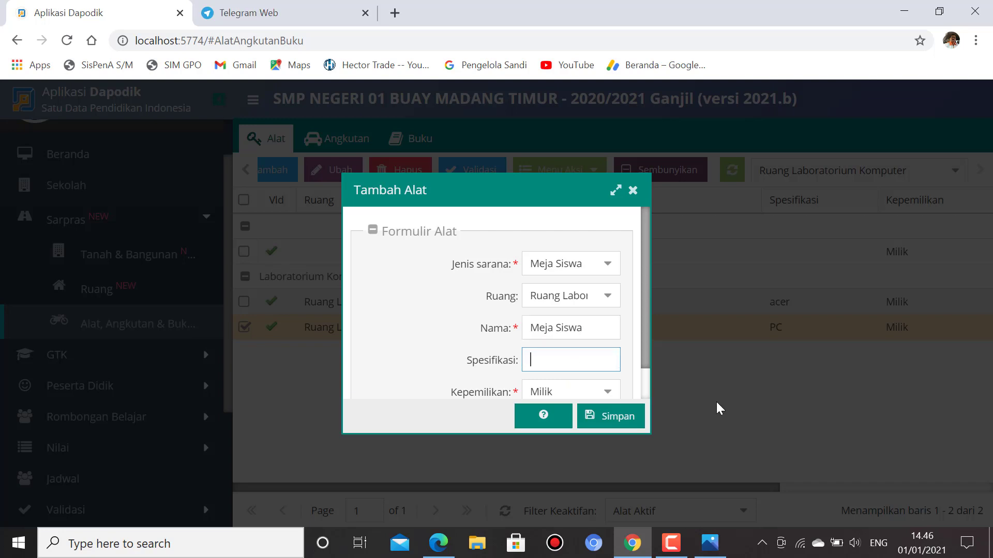
{"action": "type", "text": "kayu"}
{"action": "scroll", "coordinate": [604, 377], "scroll_direction": "down", "scroll_amount": 1}
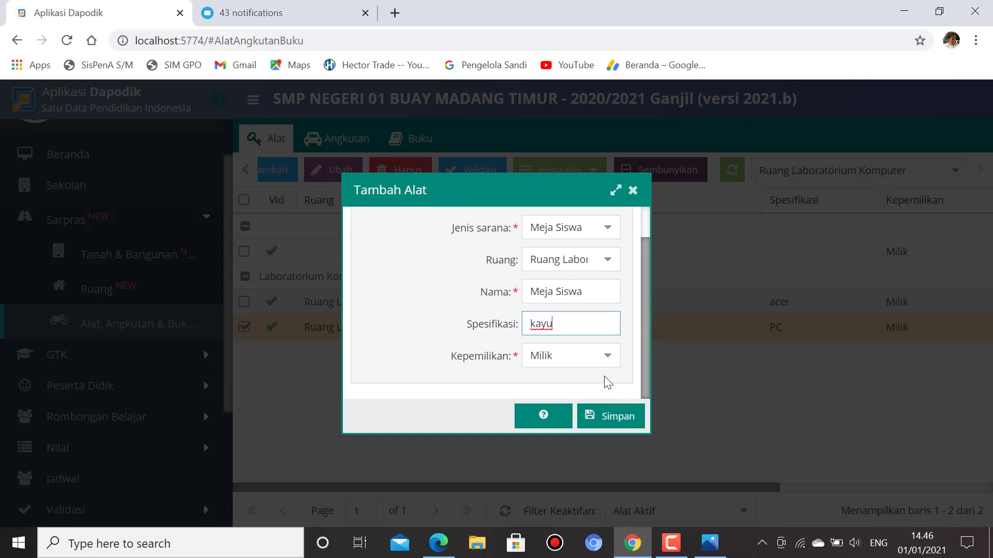
{"action": "left_click", "coordinate": [617, 419]}
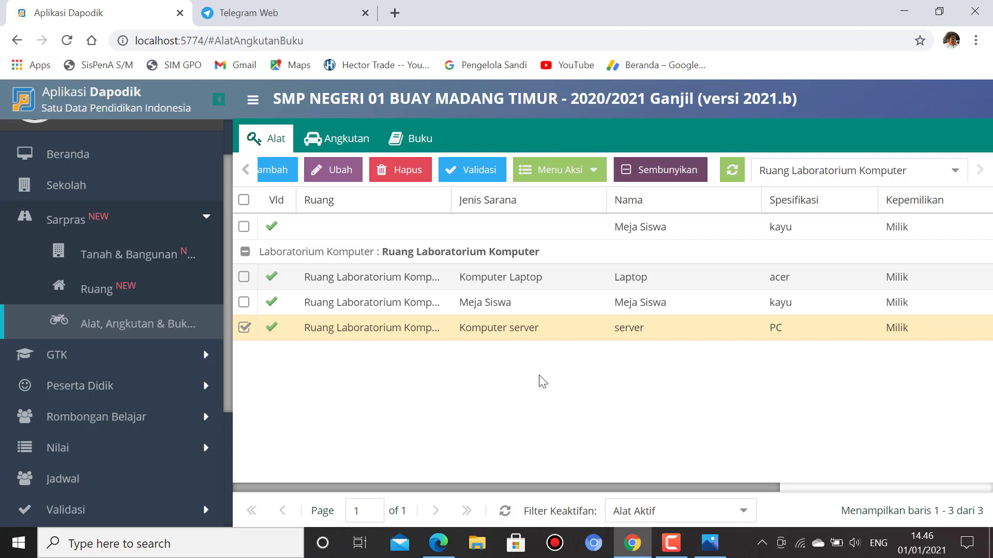
Step: Set the Jumlah in the Periodik (2020/2021) data of the computer lab's Meja Siswa to 11 and save it
{"action": "left_click", "coordinate": [486, 304]}
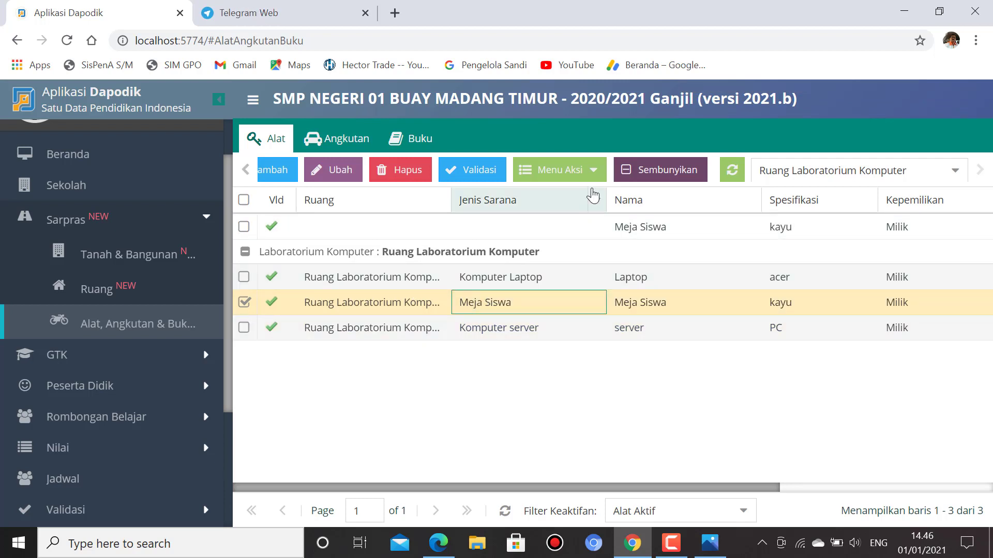
{"action": "left_click", "coordinate": [593, 172]}
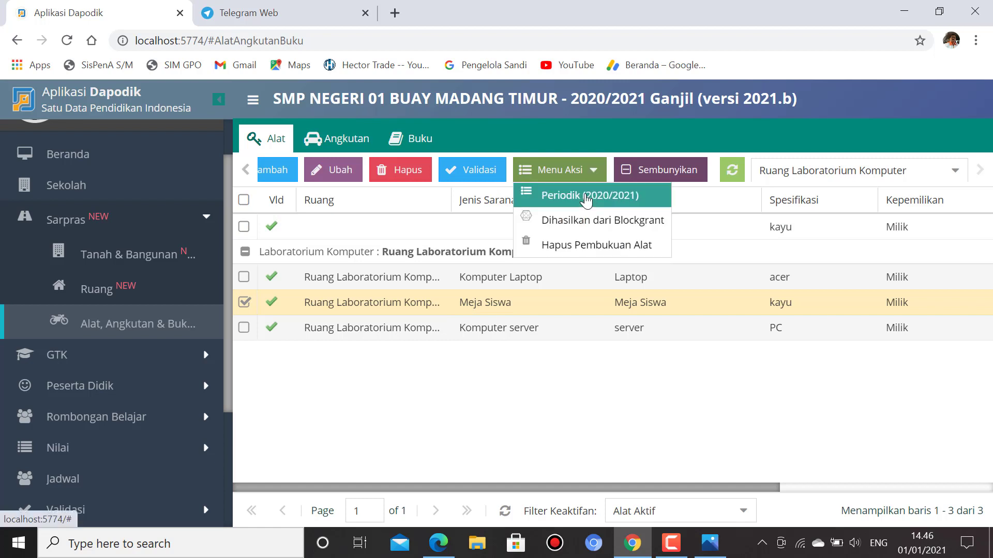
{"action": "left_click", "coordinate": [587, 197]}
{"action": "left_click", "coordinate": [476, 261]}
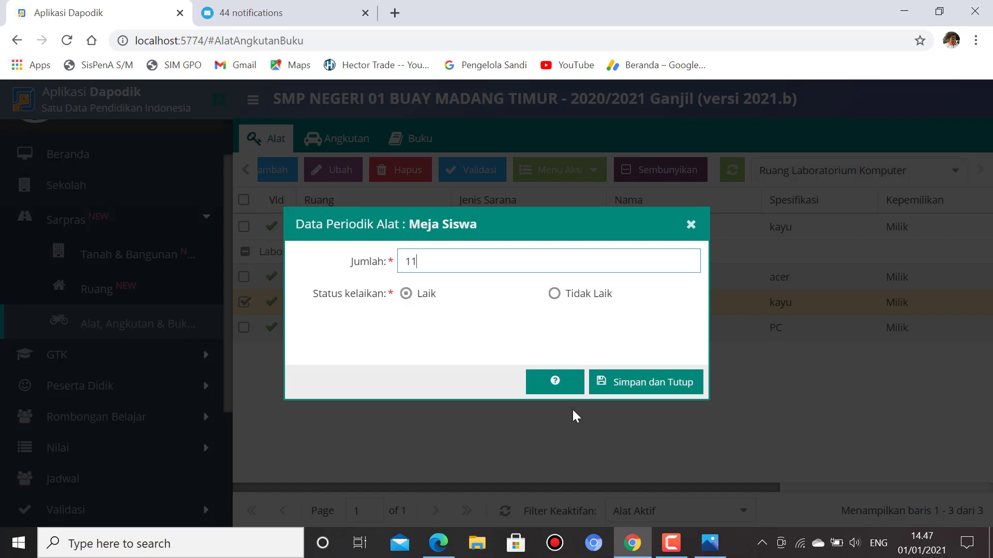
{"action": "left_click", "coordinate": [656, 387]}
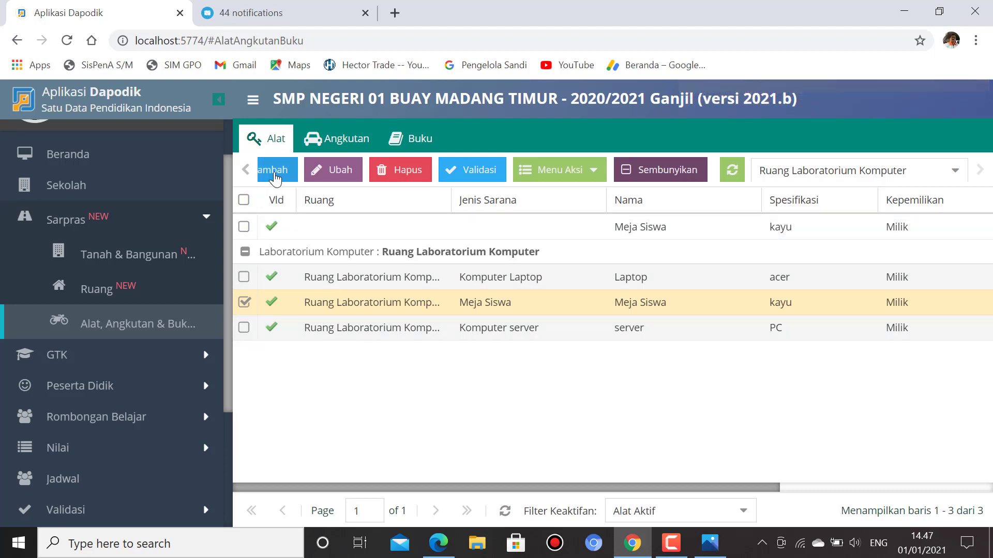
Step: Start another new Alat entry with Meja Guru as its Jenis sarana
{"action": "left_click", "coordinate": [275, 174]}
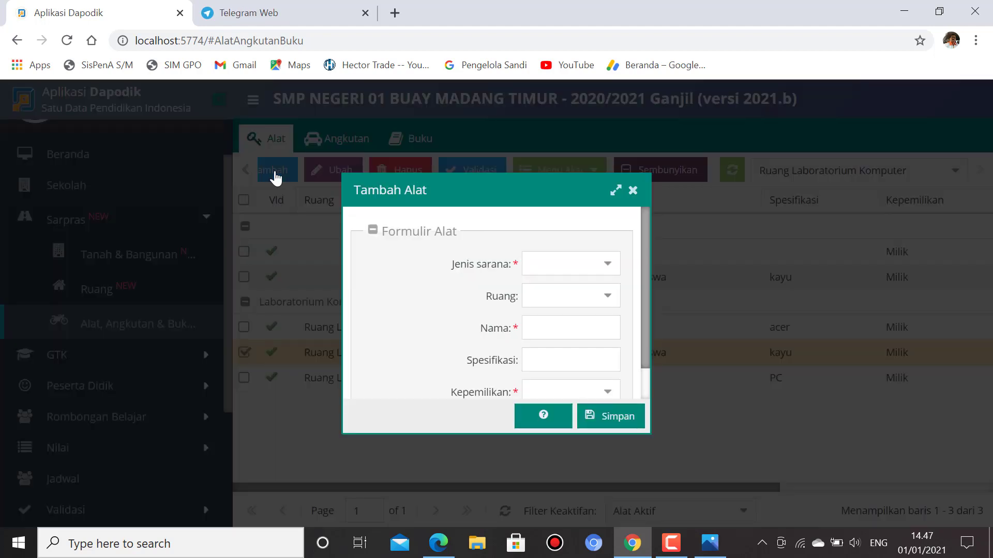
{"action": "left_click", "coordinate": [606, 265]}
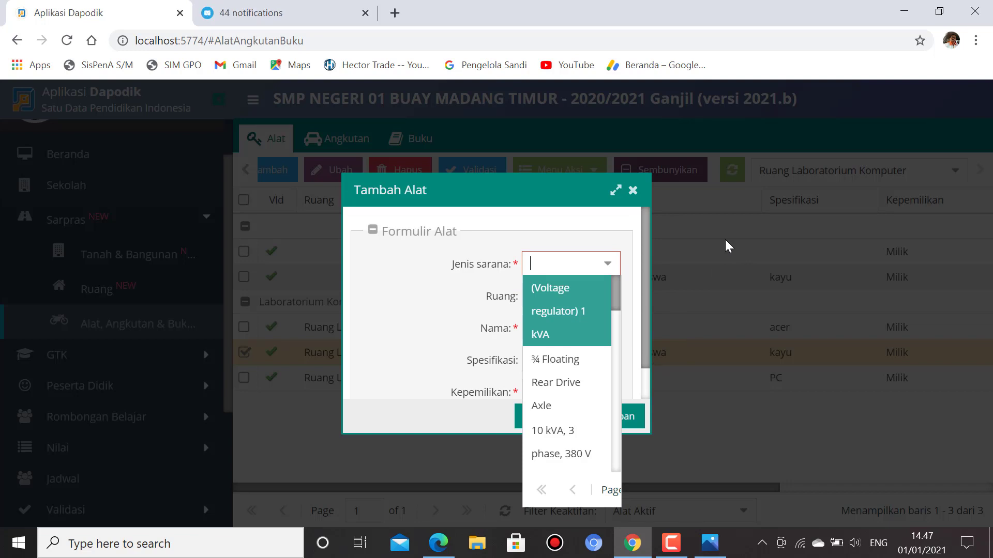
{"action": "type", "text": "meja guru"}
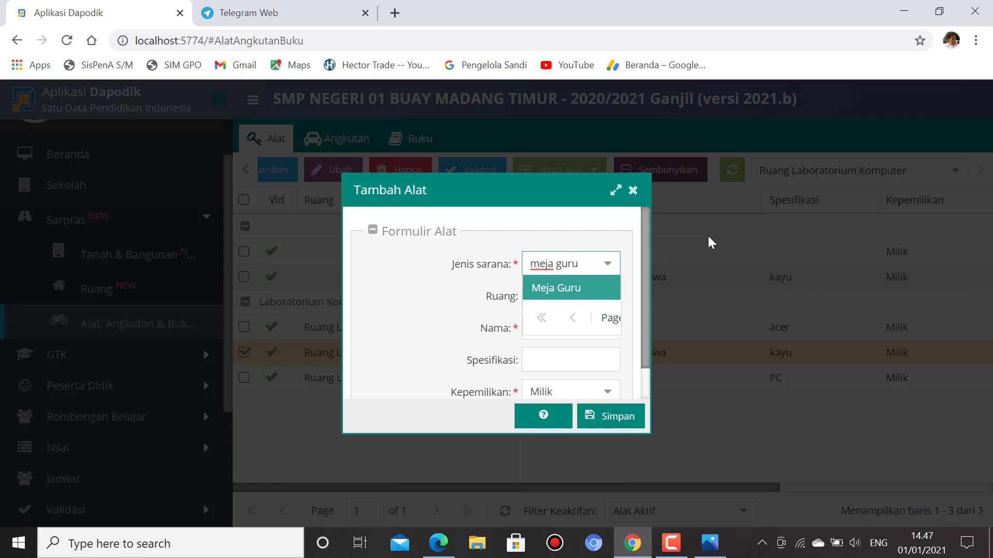
{"action": "left_click", "coordinate": [598, 291]}
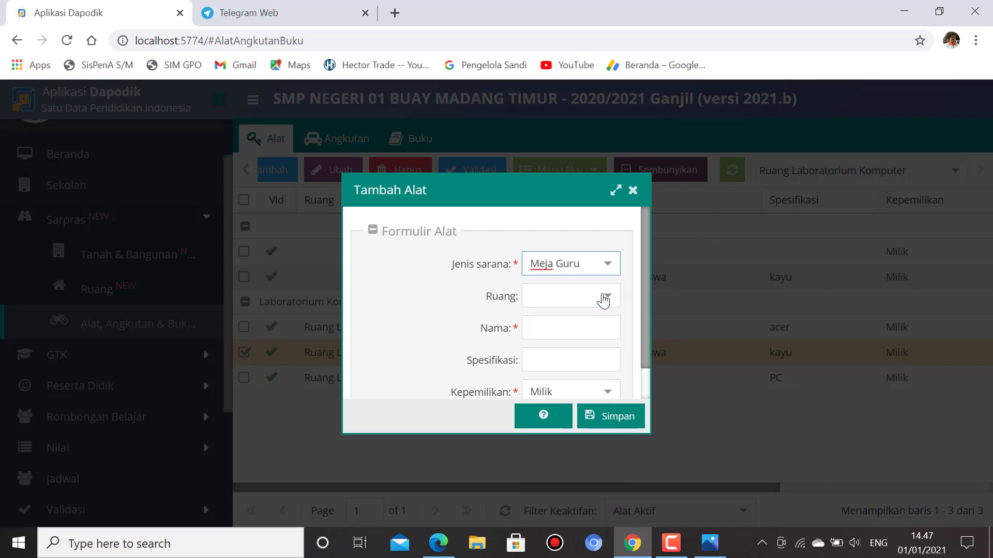
Step: Assign the new Meja Guru entry to Ruang Laboratorium Komputer
{"action": "left_click", "coordinate": [607, 298]}
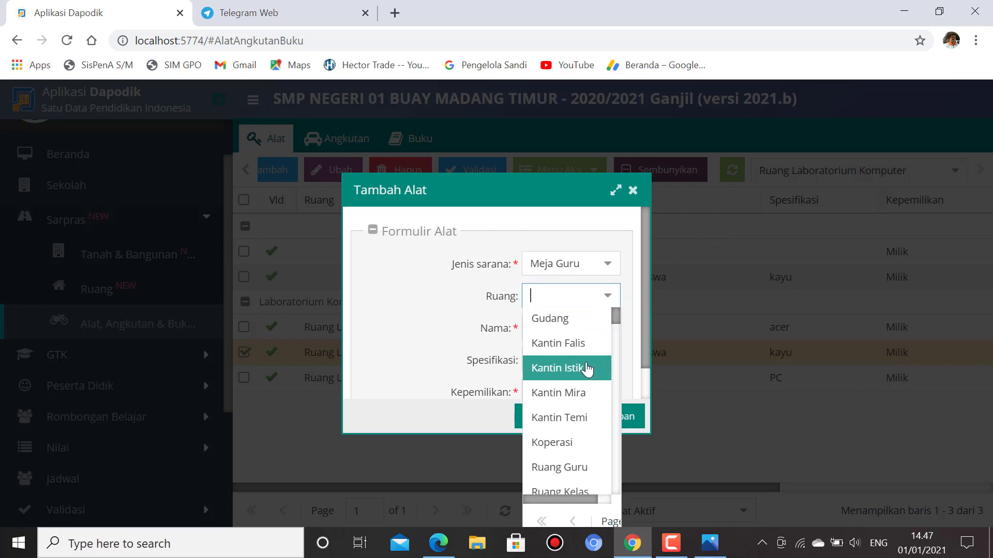
{"action": "scroll", "coordinate": [585, 371], "scroll_direction": "down", "scroll_amount": 4}
{"action": "scroll", "coordinate": [585, 383], "scroll_direction": "down", "scroll_amount": 5}
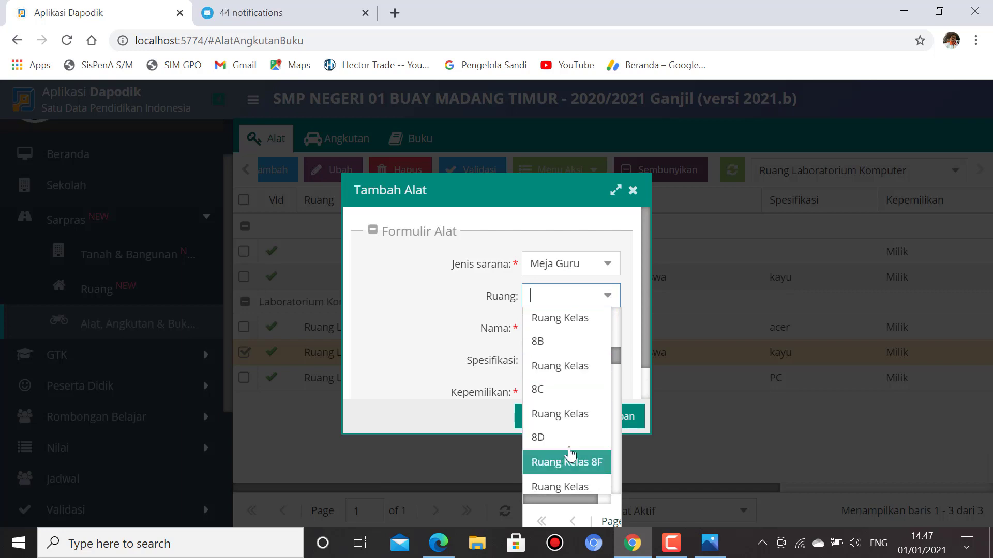
{"action": "scroll", "coordinate": [589, 446], "scroll_direction": "down", "scroll_amount": 5}
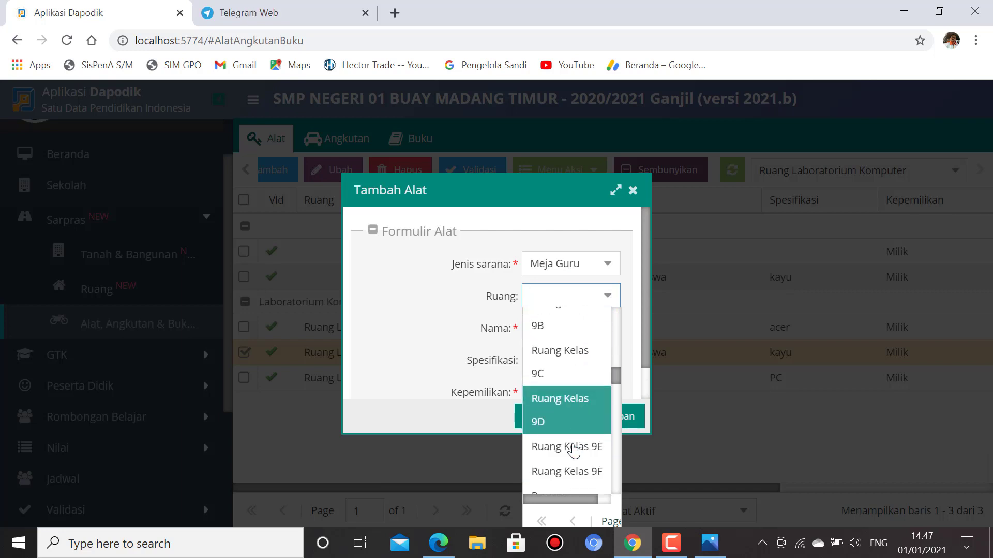
{"action": "scroll", "coordinate": [573, 444], "scroll_direction": "down", "scroll_amount": 3}
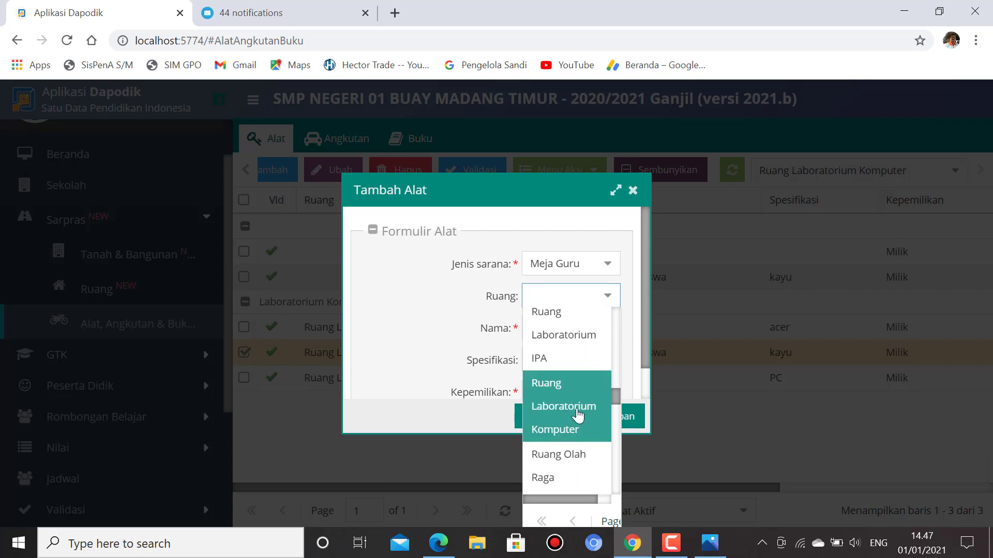
{"action": "left_click", "coordinate": [577, 414]}
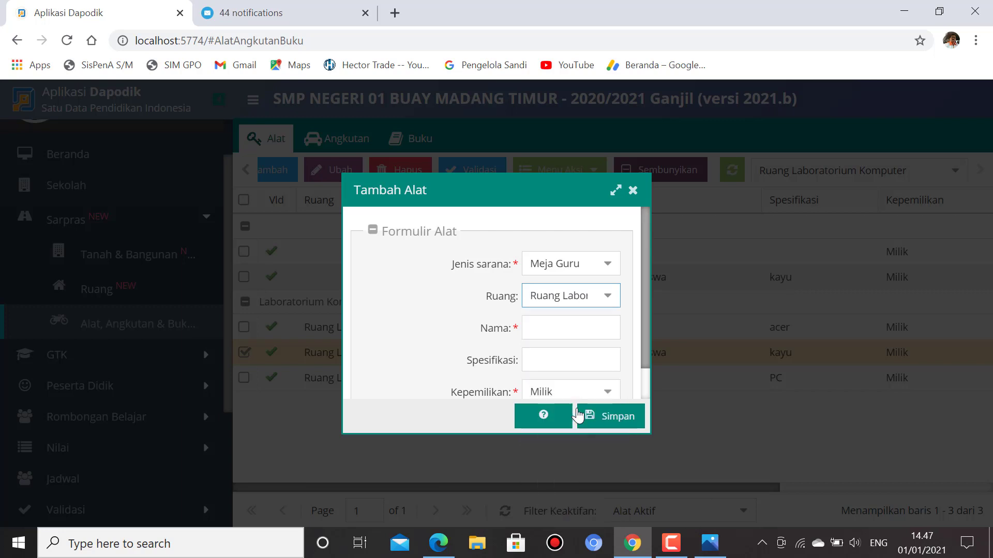
Step: Name the new entry Meja Guru, enter kayu as its Spesifikasi, and save it
{"action": "left_click", "coordinate": [569, 325]}
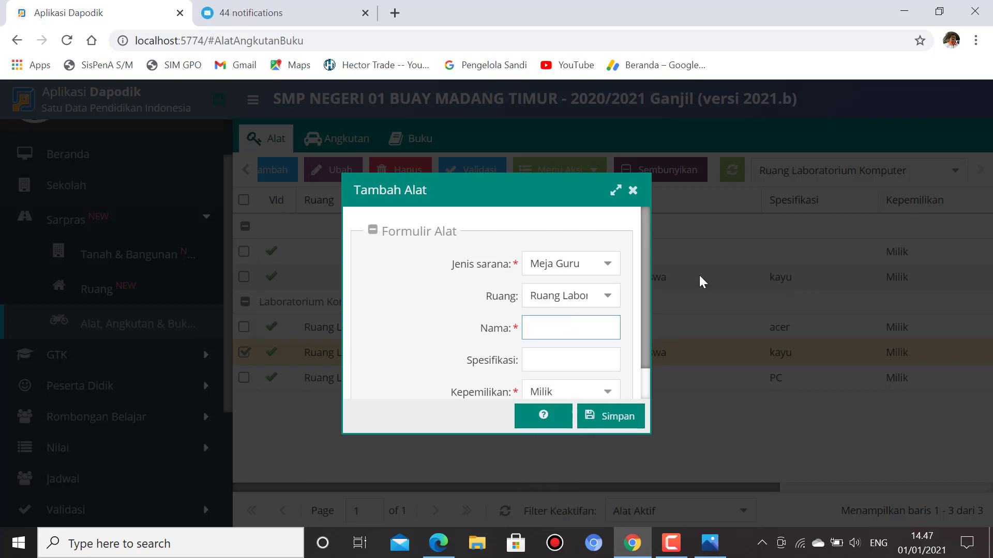
{"action": "type", "text": "Meja Guru"}
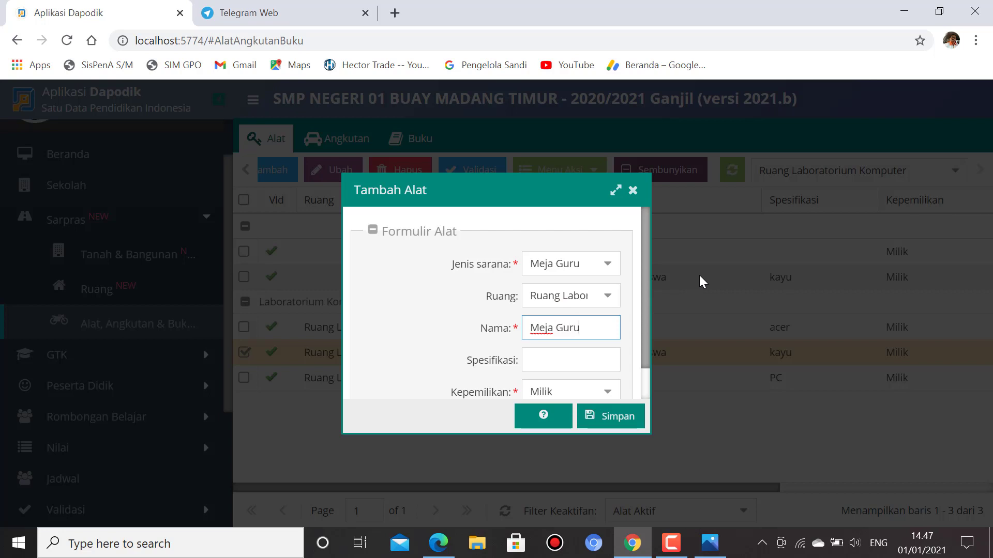
{"action": "left_click", "coordinate": [579, 359]}
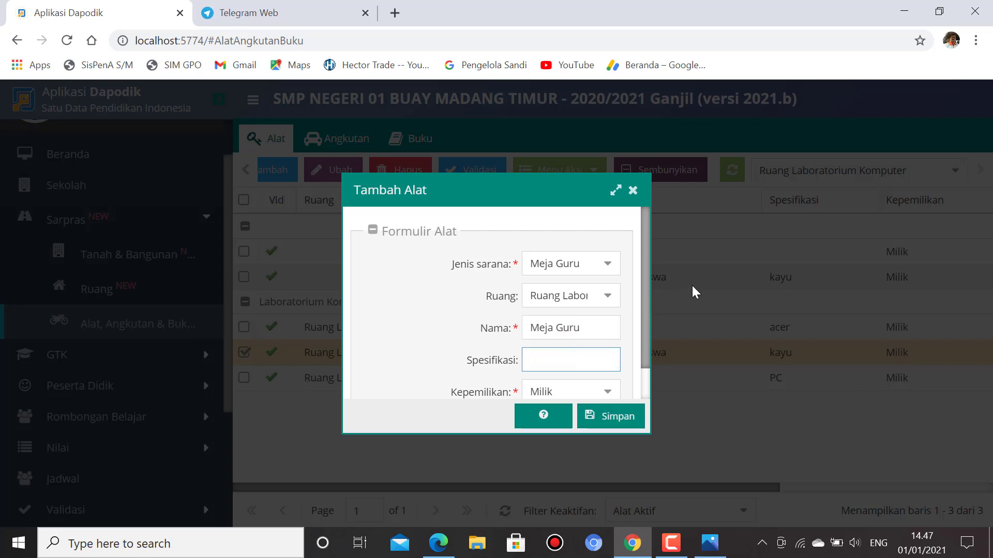
{"action": "type", "text": "kayu"}
{"action": "left_click", "coordinate": [610, 415]}
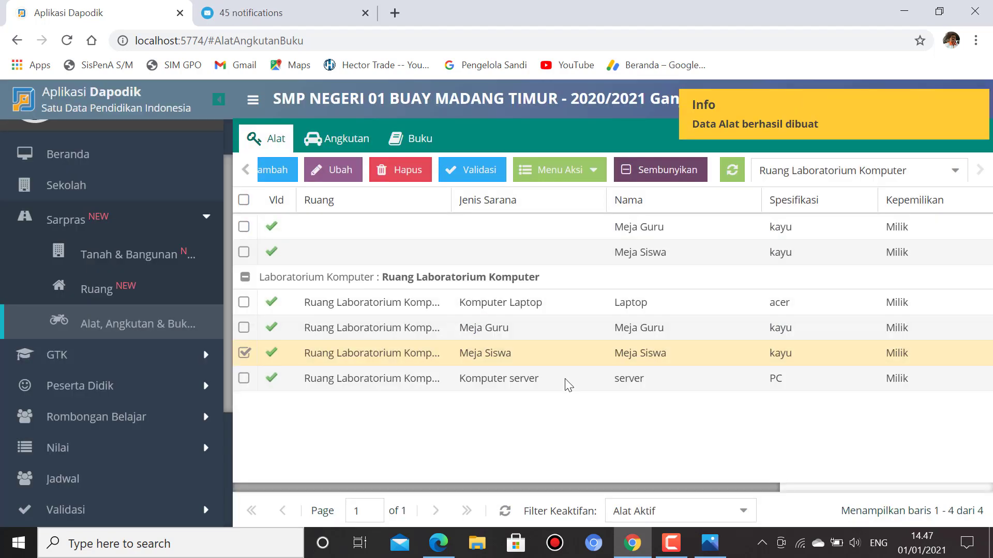
Step: Save the Periodik (2020/2021) data of the computer lab's Meja Guru with a Jumlah of 1 and the status Laik
{"action": "left_click", "coordinate": [541, 328]}
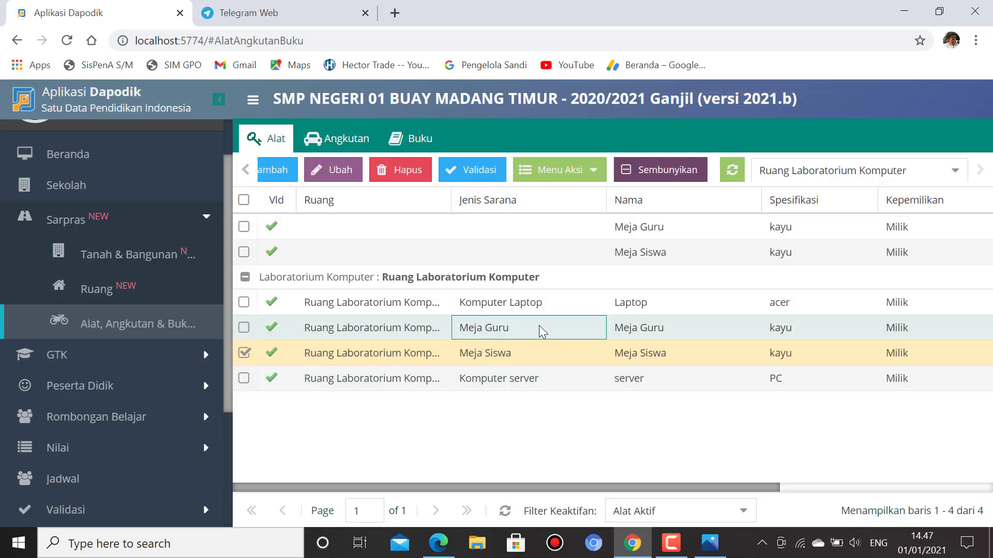
{"action": "left_click", "coordinate": [591, 173]}
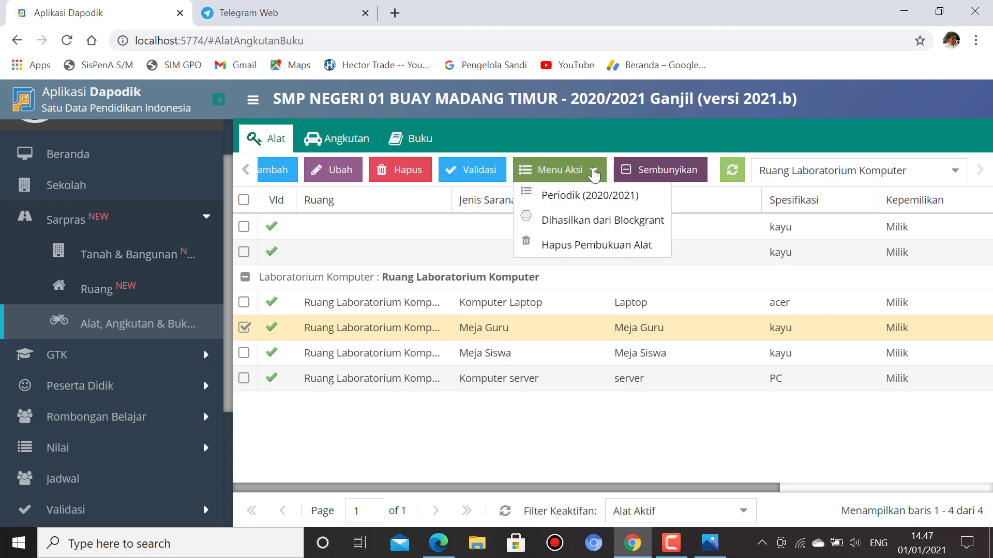
{"action": "left_click", "coordinate": [576, 196]}
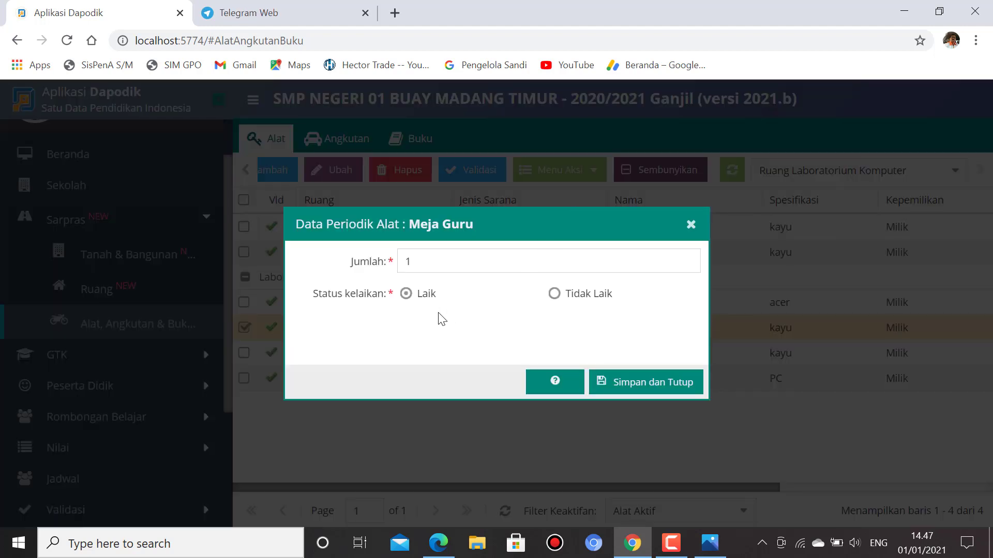
{"action": "left_click", "coordinate": [454, 261]}
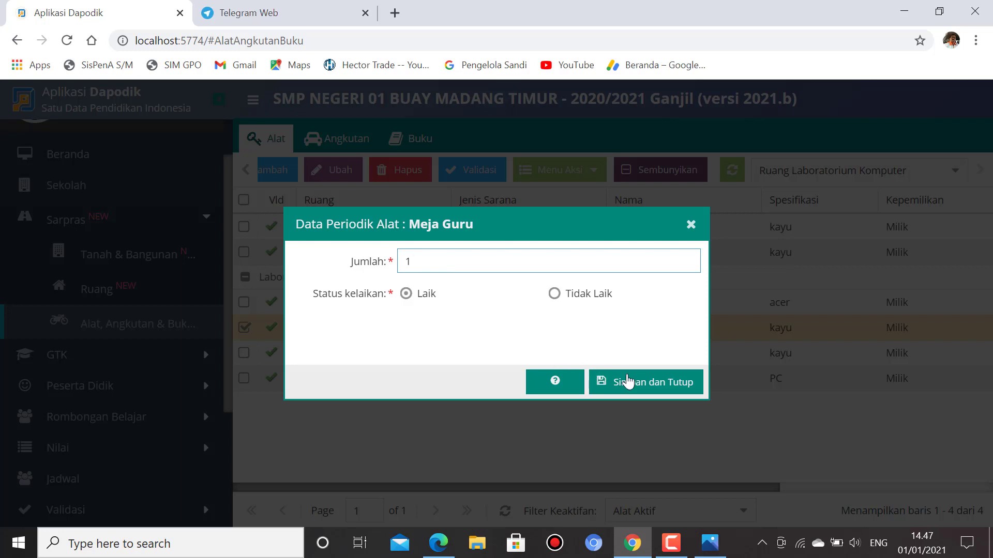
{"action": "left_click", "coordinate": [647, 387]}
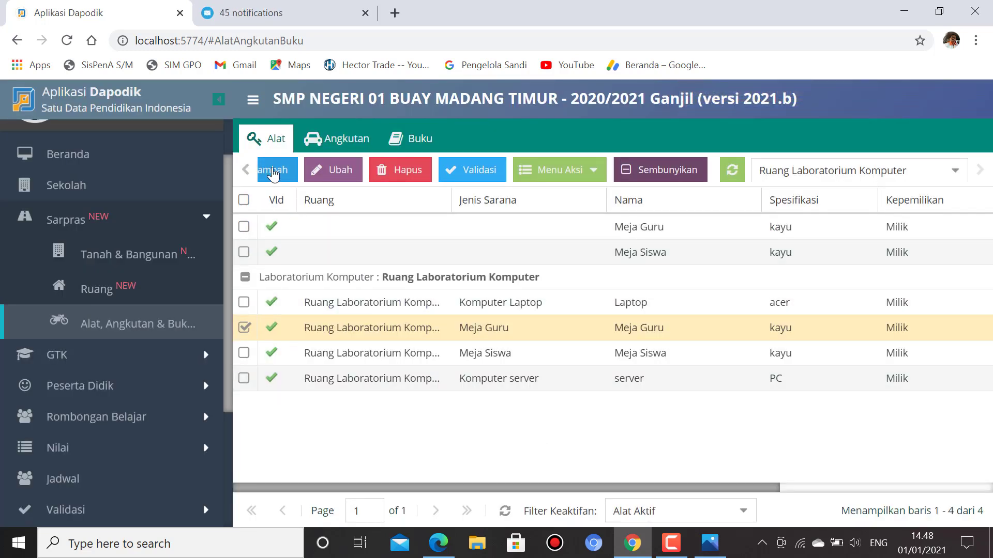
Step: Start another new Alat entry with Kursi Siswa as its Jenis sarana
{"action": "left_click", "coordinate": [273, 174]}
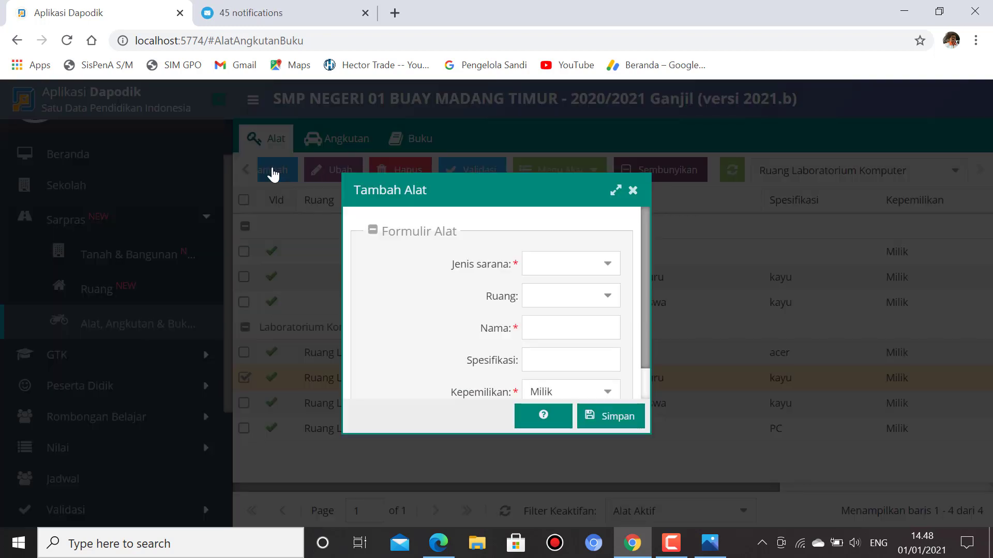
{"action": "left_click", "coordinate": [609, 268]}
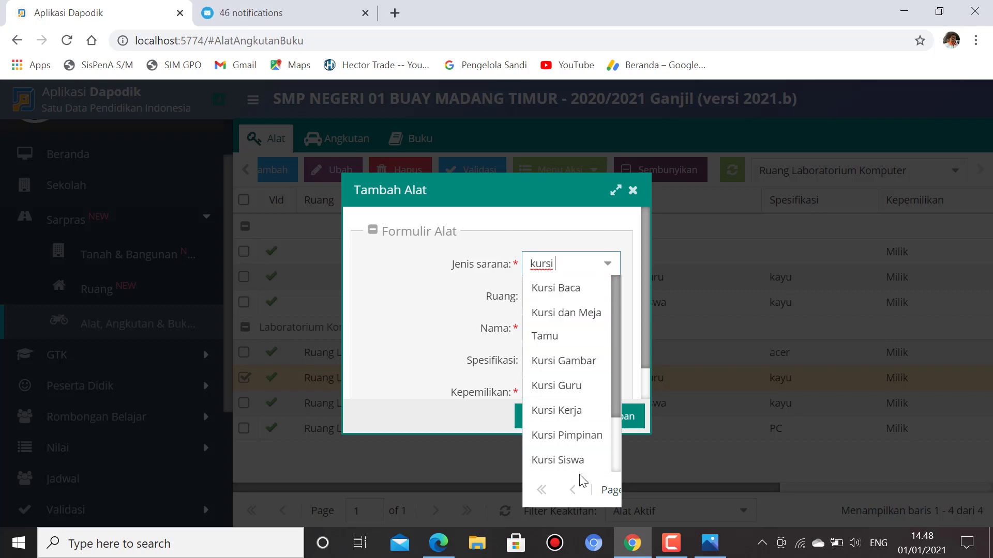
{"action": "left_click", "coordinate": [581, 462]}
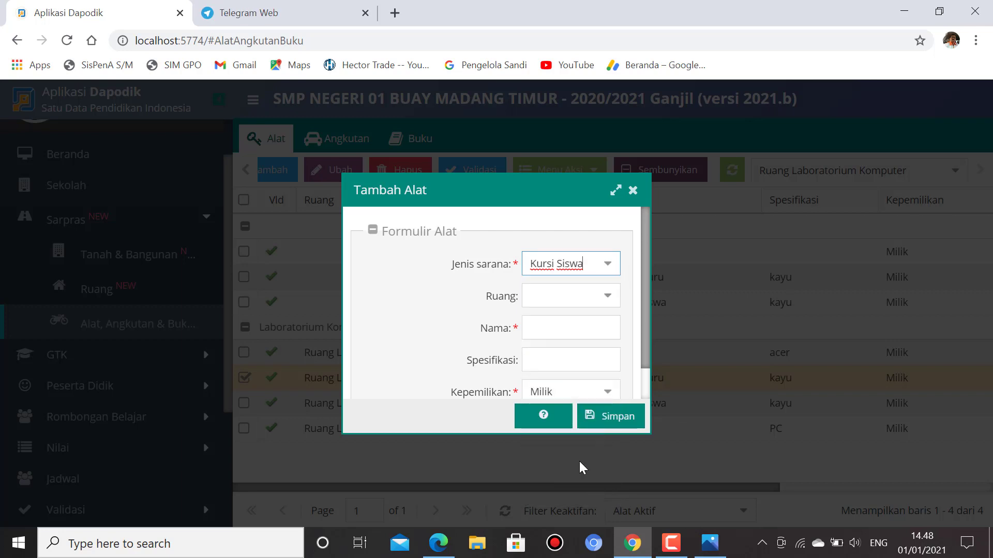
Step: Assign the new Kursi Siswa entry to Ruang Laboratorium Komputer
{"action": "left_click", "coordinate": [609, 303]}
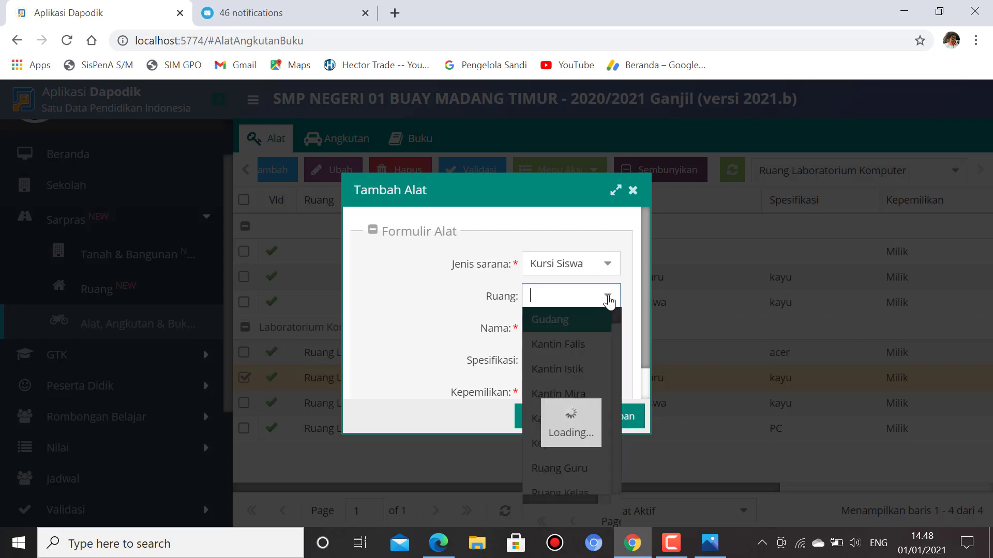
{"action": "scroll", "coordinate": [577, 381], "scroll_direction": "down", "scroll_amount": 5}
{"action": "scroll", "coordinate": [577, 381], "scroll_direction": "down", "scroll_amount": 10}
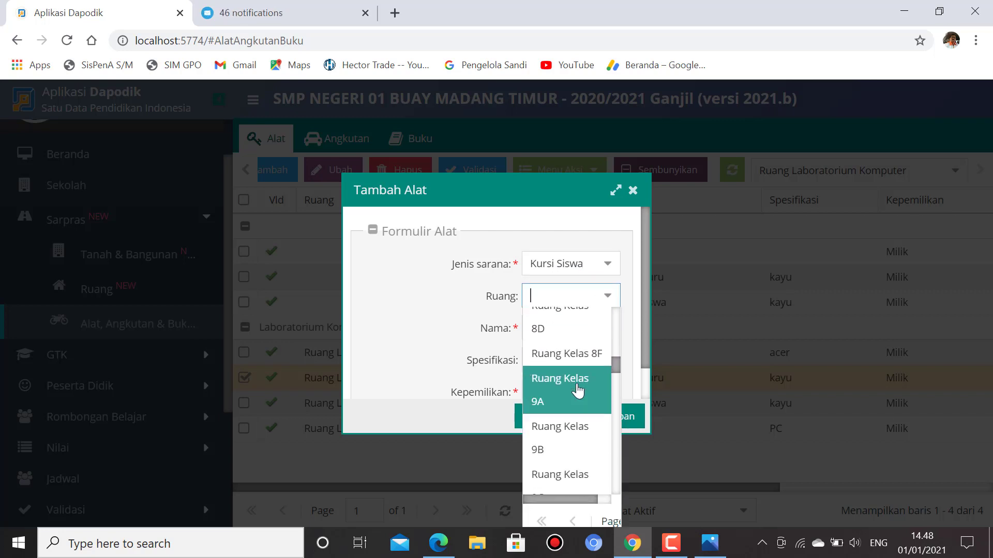
{"action": "scroll", "coordinate": [573, 396], "scroll_direction": "down", "scroll_amount": 2}
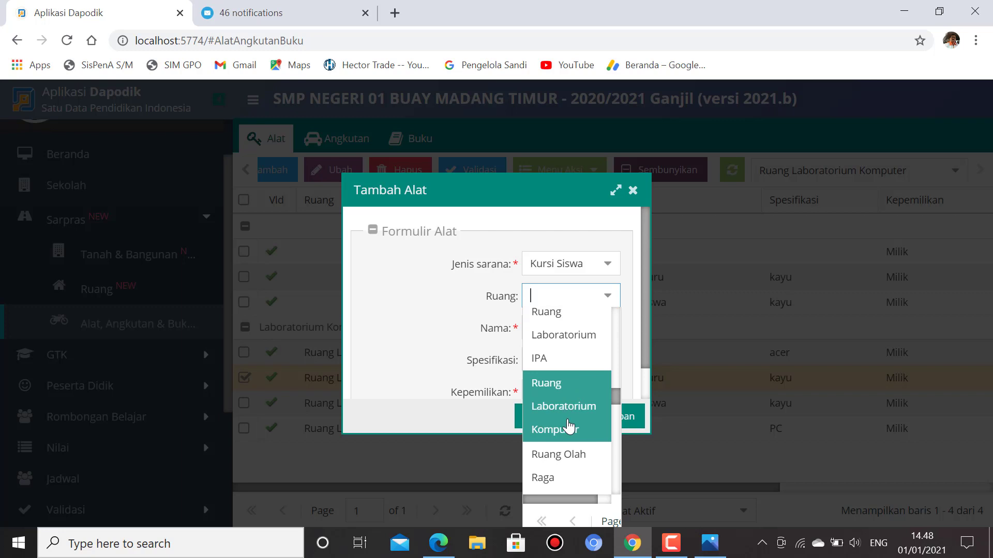
{"action": "left_click", "coordinate": [585, 414]}
Step: Name the new entry Kursi Siswa, enter Kayu as its Spesifikasi, and save it
{"action": "left_click", "coordinate": [572, 324]}
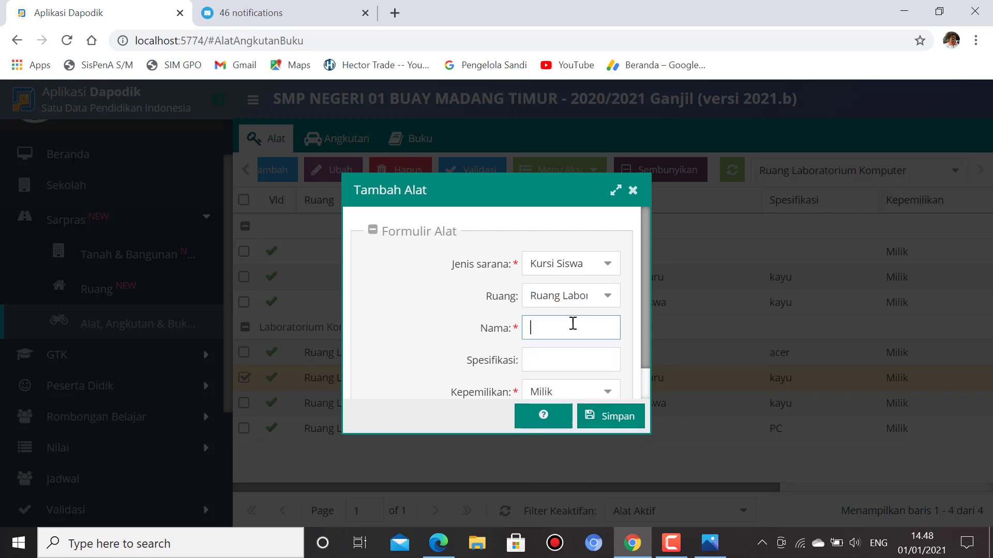
{"action": "type", "text": "Kursi Siswa"}
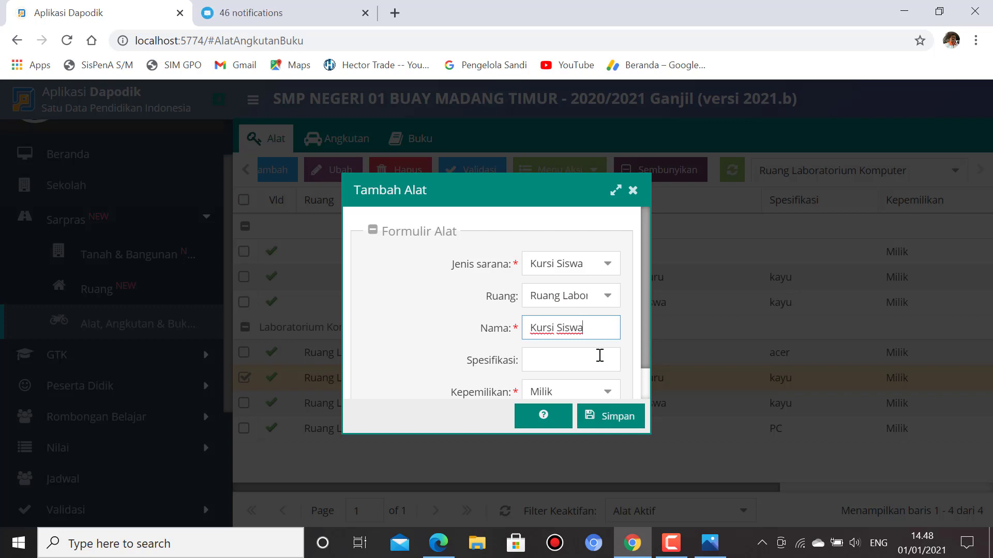
{"action": "left_click", "coordinate": [601, 354]}
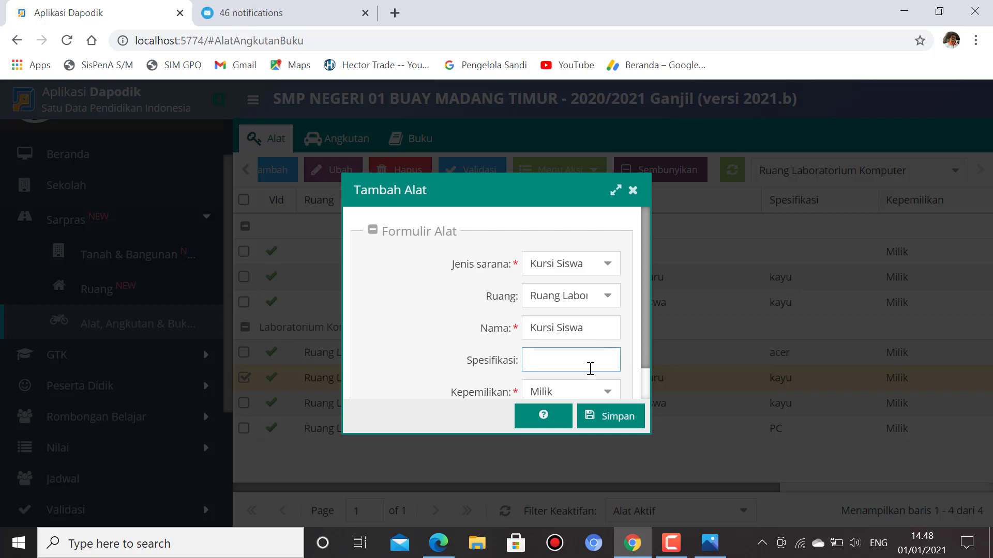
{"action": "type", "text": "Kayu"}
{"action": "left_click", "coordinate": [608, 423]}
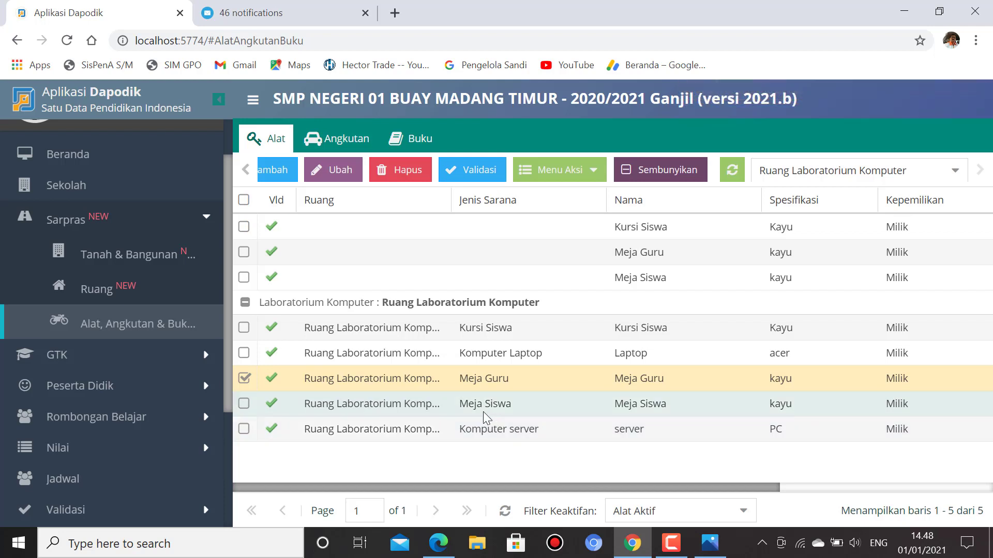
Step: Update the Jumlah in the Periodik (2020/2021) data of the computer lab's Kursi Siswa and save it
{"action": "left_click", "coordinate": [486, 327]}
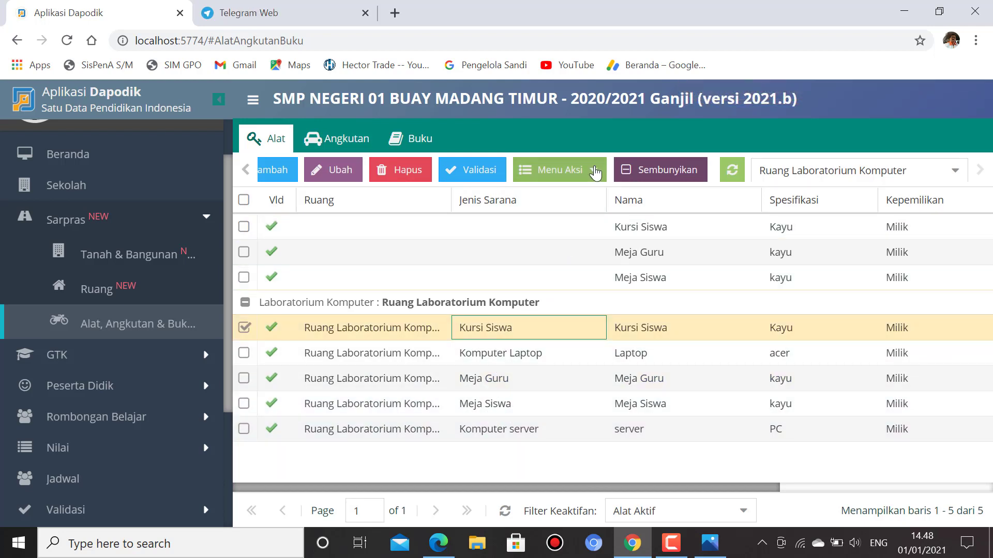
{"action": "left_click", "coordinate": [594, 171]}
{"action": "left_click", "coordinate": [584, 196]}
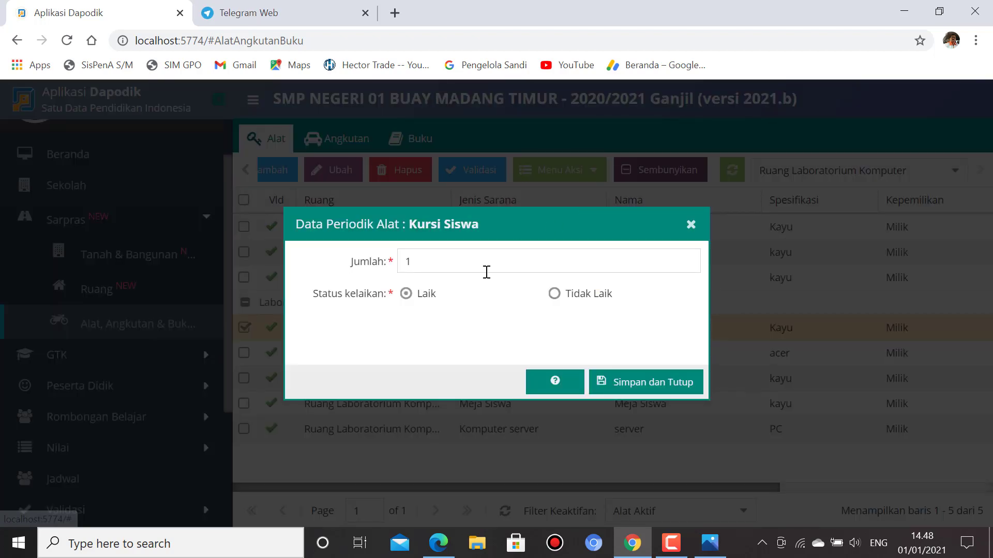
{"action": "left_click", "coordinate": [443, 257]}
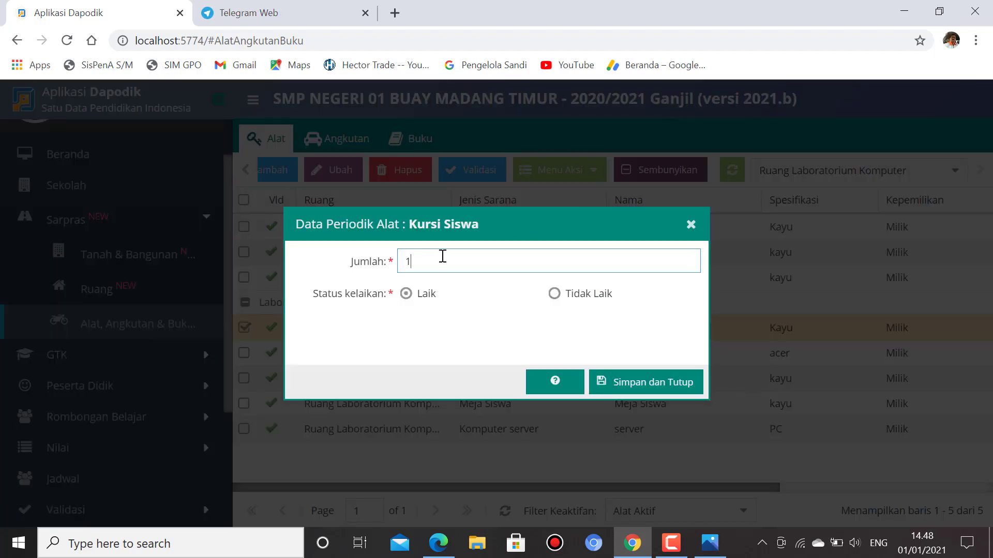
{"action": "key", "text": "BackSpace"}
{"action": "left_click", "coordinate": [642, 387]}
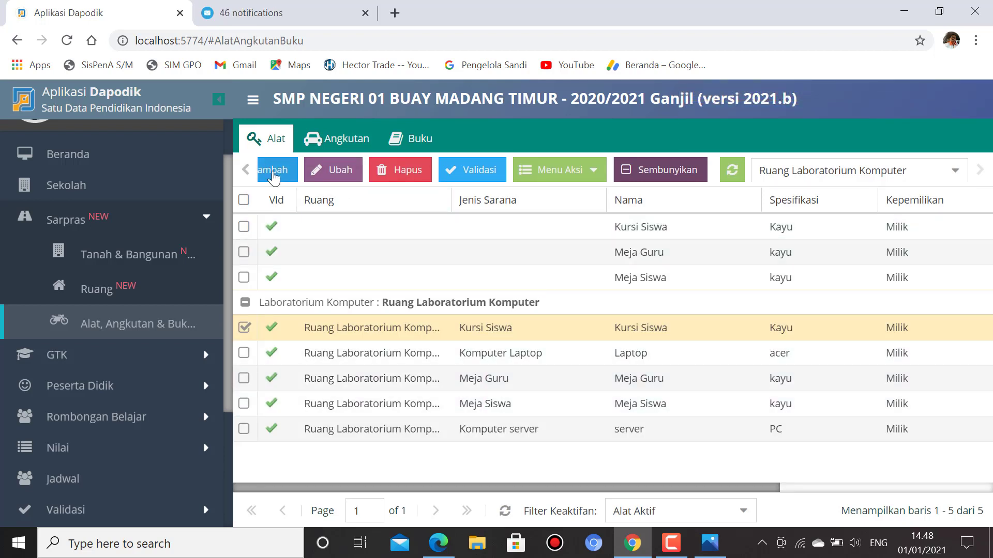
Step: Start another new Alat entry with Kursi Guru as its Jenis sarana
{"action": "left_click", "coordinate": [274, 177]}
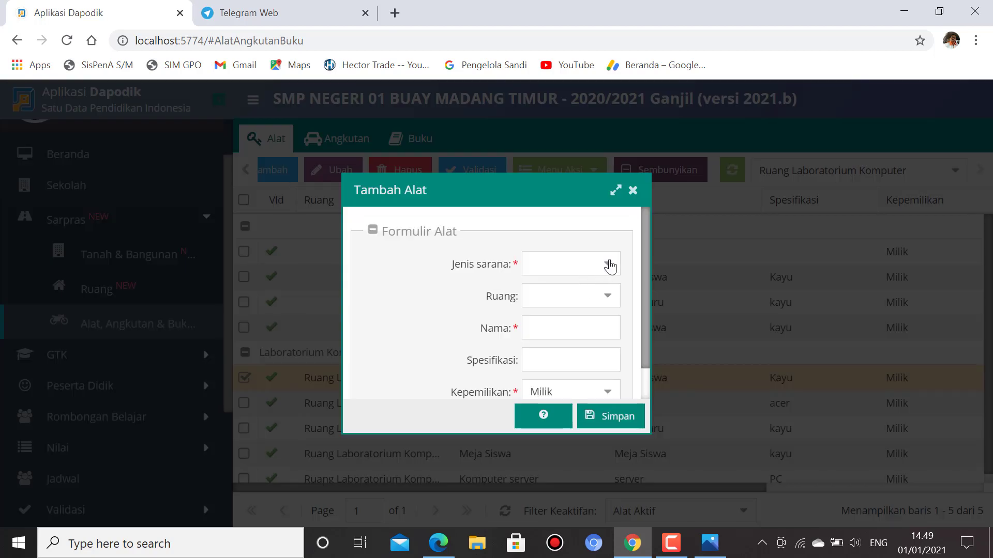
{"action": "left_click", "coordinate": [609, 265]}
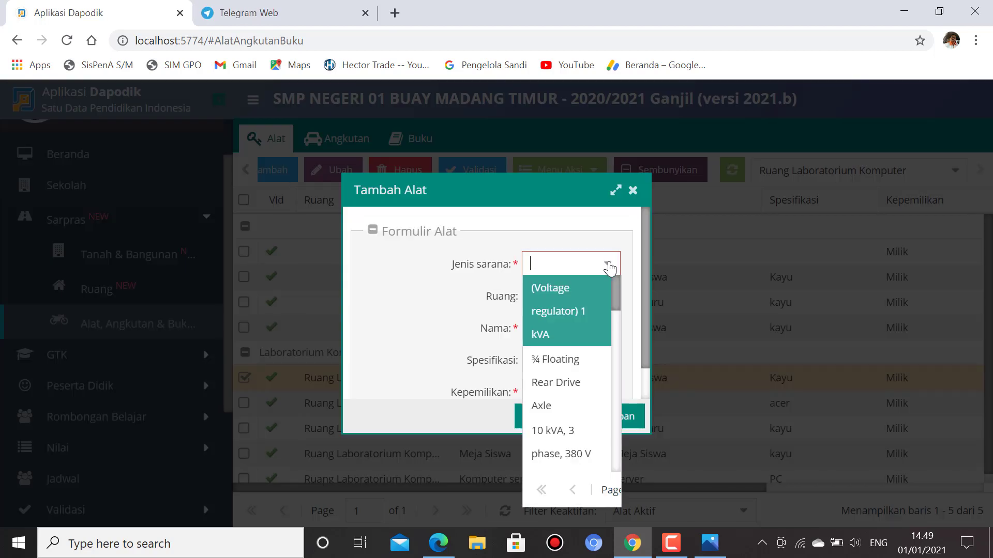
{"action": "type", "text": "kursi guru"}
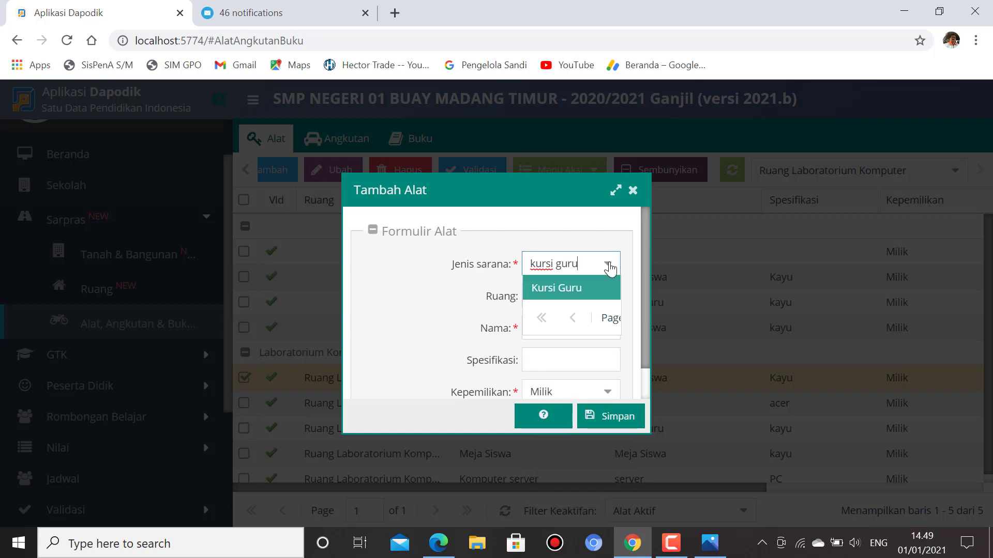
{"action": "left_click", "coordinate": [594, 294]}
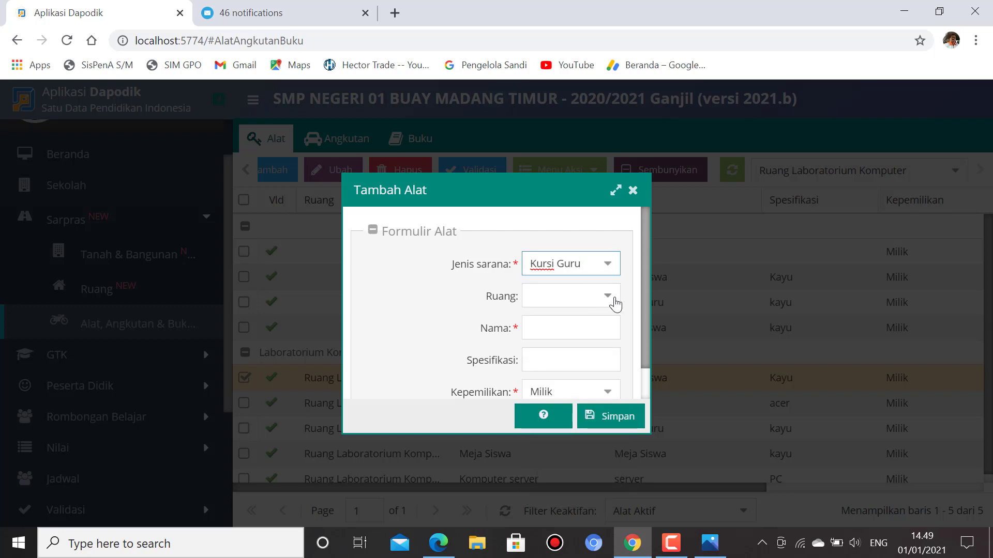
Step: Assign the new Kursi Guru entry to Ruang Laboratorium Komputer
{"action": "left_click", "coordinate": [609, 296]}
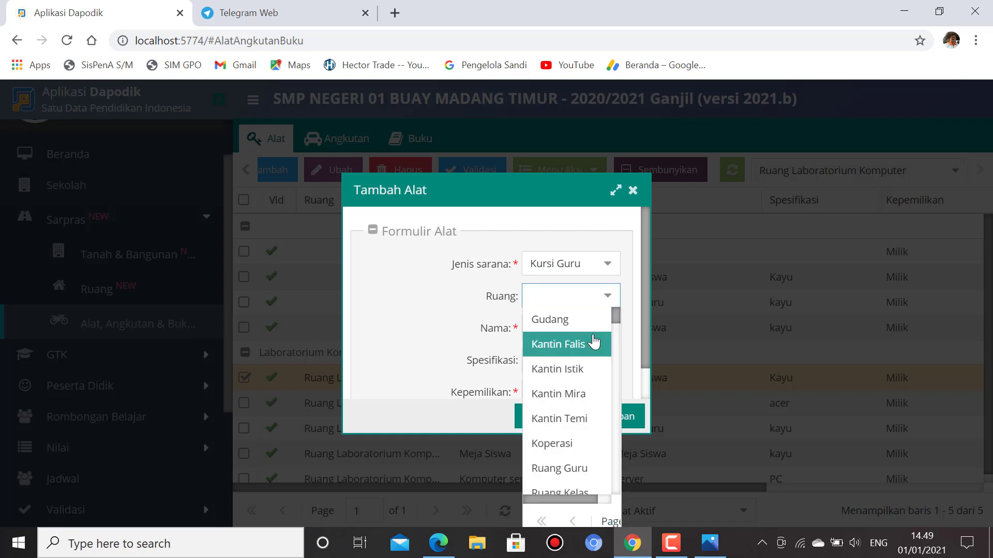
{"action": "scroll", "coordinate": [590, 347], "scroll_direction": "down", "scroll_amount": 10}
{"action": "scroll", "coordinate": [584, 357], "scroll_direction": "down", "scroll_amount": 6}
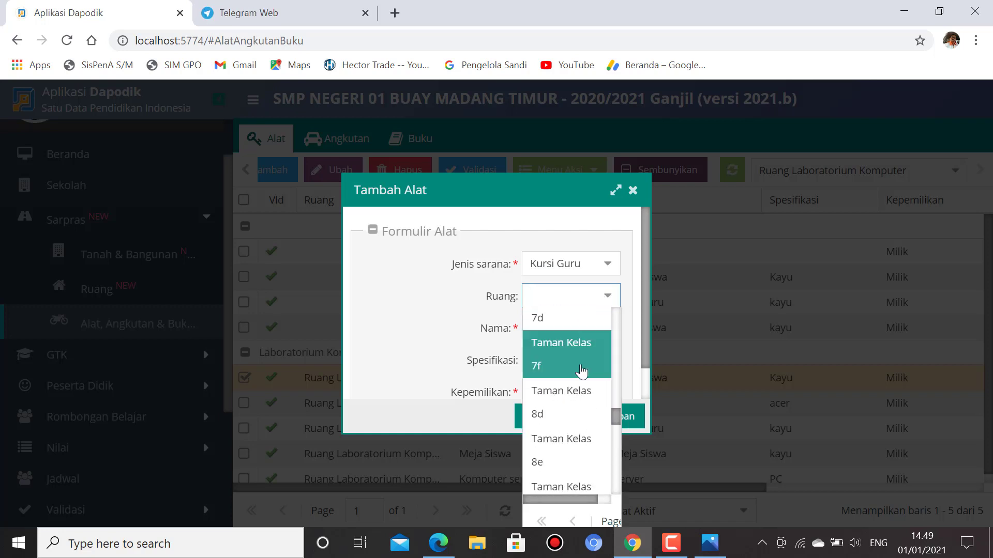
{"action": "scroll", "coordinate": [582, 372], "scroll_direction": "down", "scroll_amount": 4}
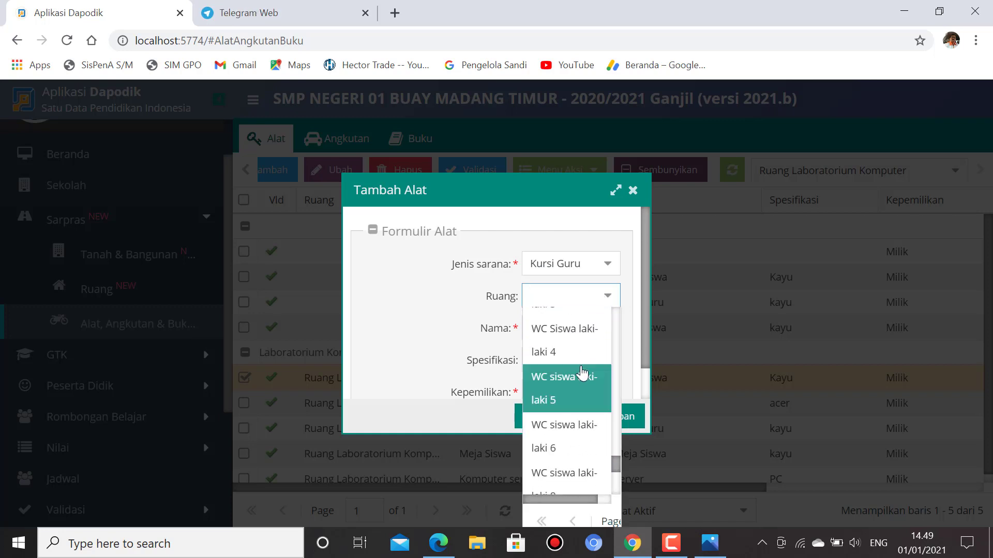
{"action": "scroll", "coordinate": [582, 372], "scroll_direction": "down", "scroll_amount": 1}
{"action": "scroll", "coordinate": [580, 377], "scroll_direction": "up", "scroll_amount": 3}
{"action": "scroll", "coordinate": [580, 376], "scroll_direction": "up", "scroll_amount": 5}
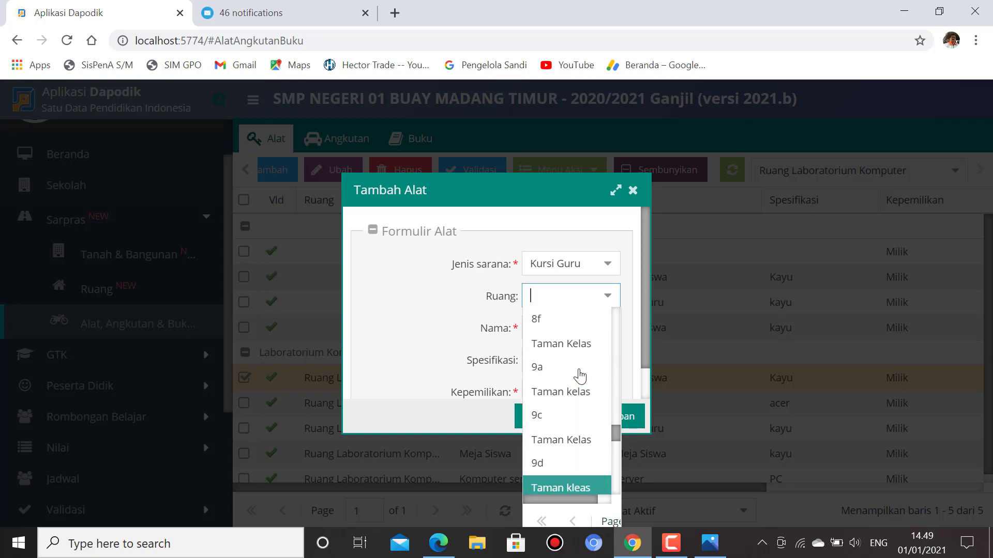
{"action": "scroll", "coordinate": [580, 377], "scroll_direction": "up", "scroll_amount": 3}
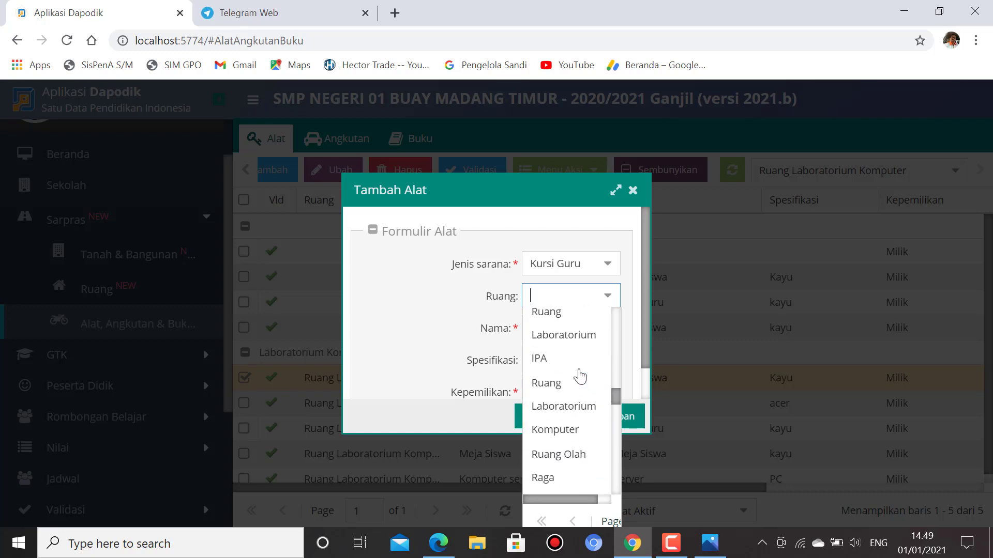
{"action": "left_click", "coordinate": [576, 411]}
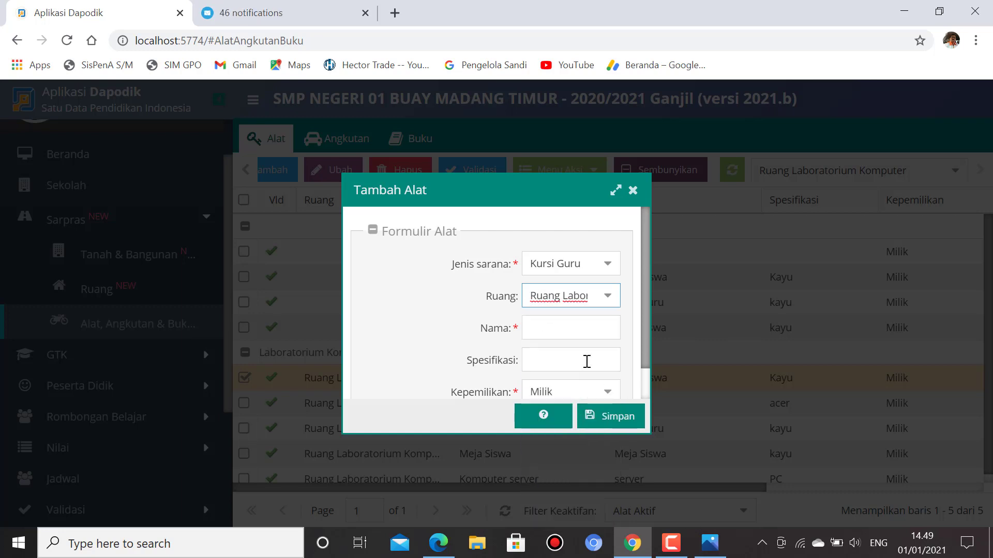
Step: Name the new entry Kursi Guru, enter Kayu as its Spesifikasi, and save it
{"action": "left_click", "coordinate": [586, 330]}
{"action": "type", "text": "K"}
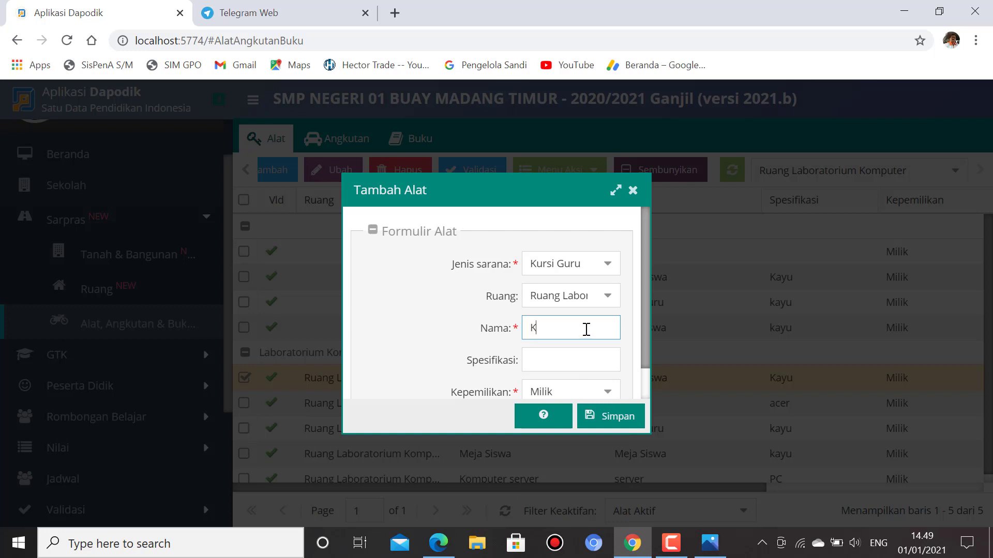
{"action": "type", "text": "ursi Guru"}
{"action": "left_click", "coordinate": [557, 363]}
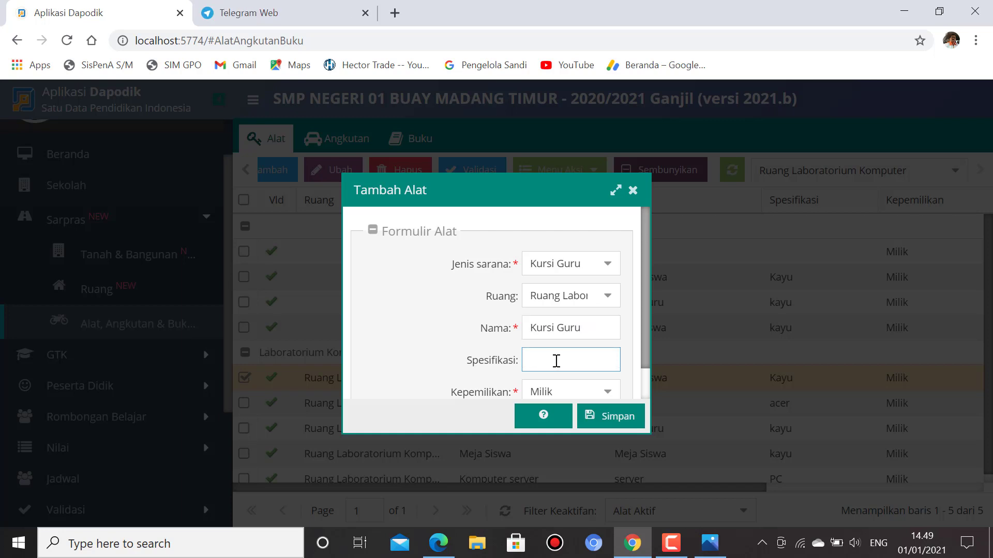
{"action": "type", "text": "Kayu"}
{"action": "left_click", "coordinate": [612, 418]}
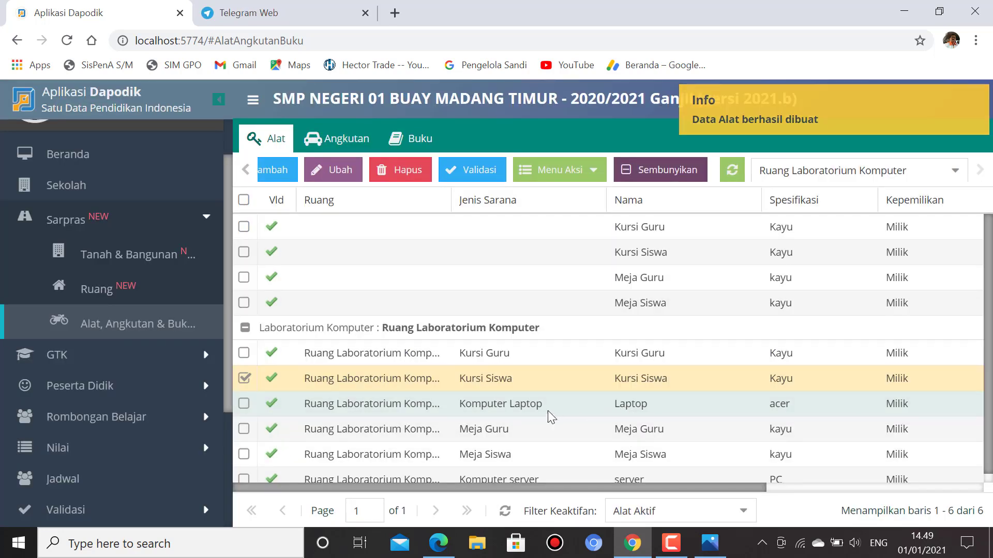
Step: Save the Periodik (2020/2021) data of the computer lab's Kursi Guru with Jumlah 1 and Status kelaikan Laik
{"action": "left_click", "coordinate": [538, 354]}
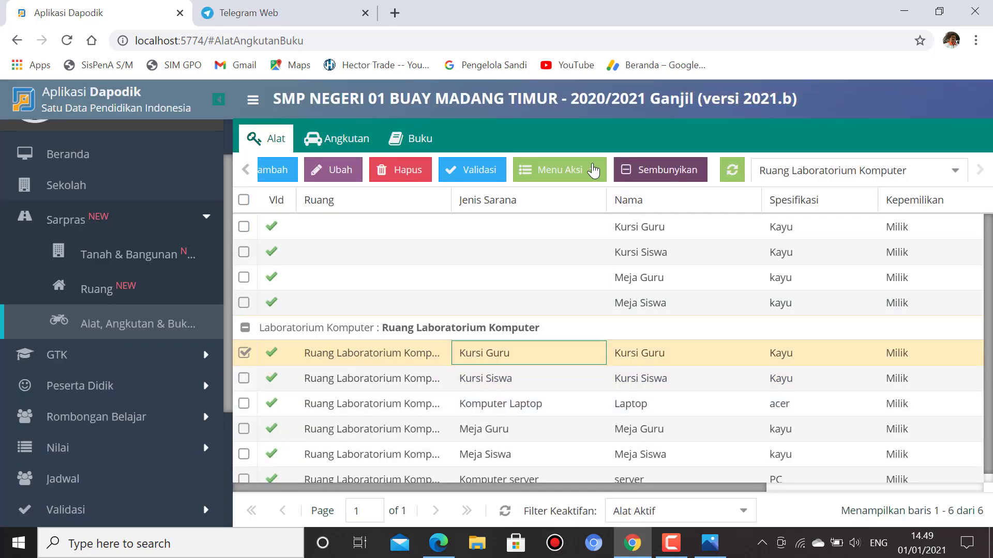
{"action": "left_click", "coordinate": [595, 175]}
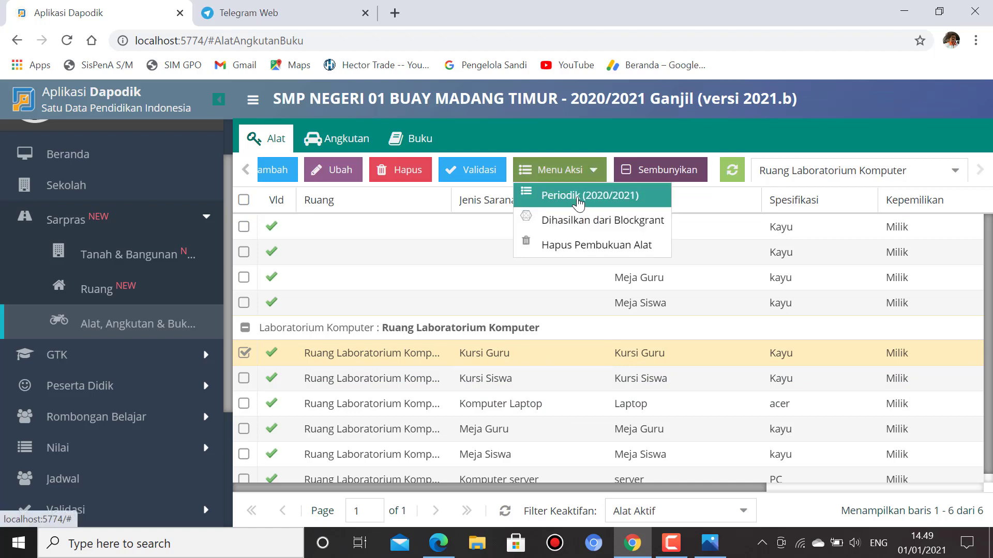
{"action": "left_click", "coordinate": [576, 194]}
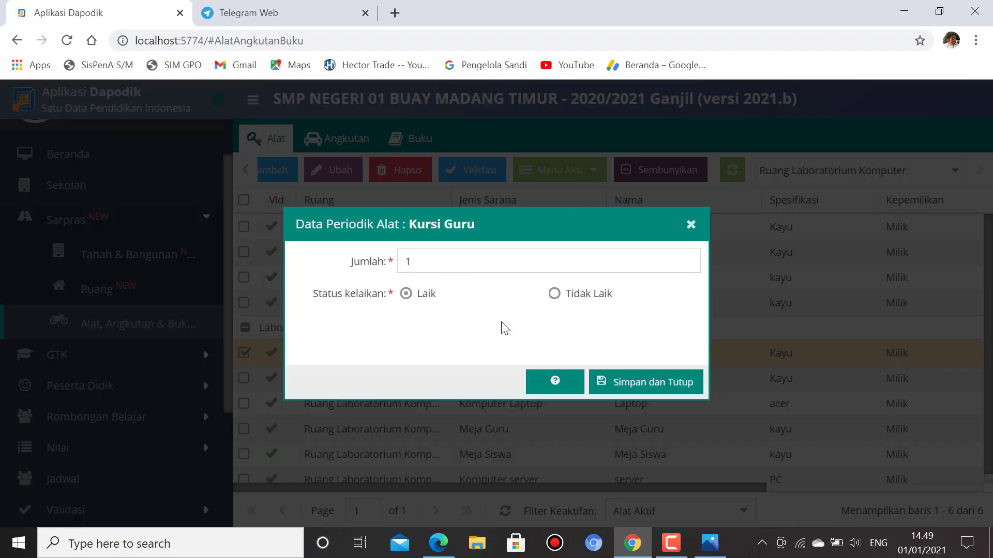
{"action": "left_click", "coordinate": [638, 385]}
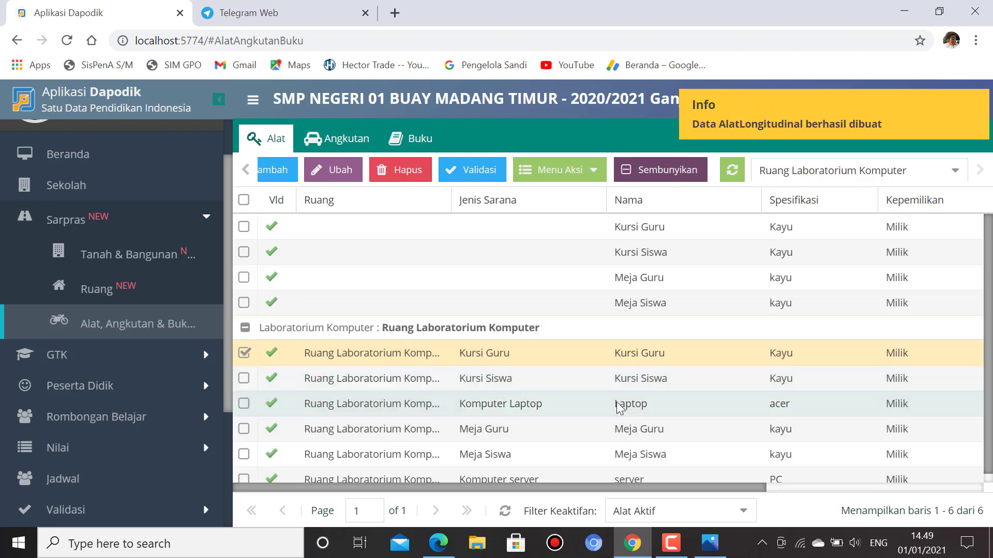
{"action": "scroll", "coordinate": [603, 388], "scroll_direction": "down", "scroll_amount": 1}
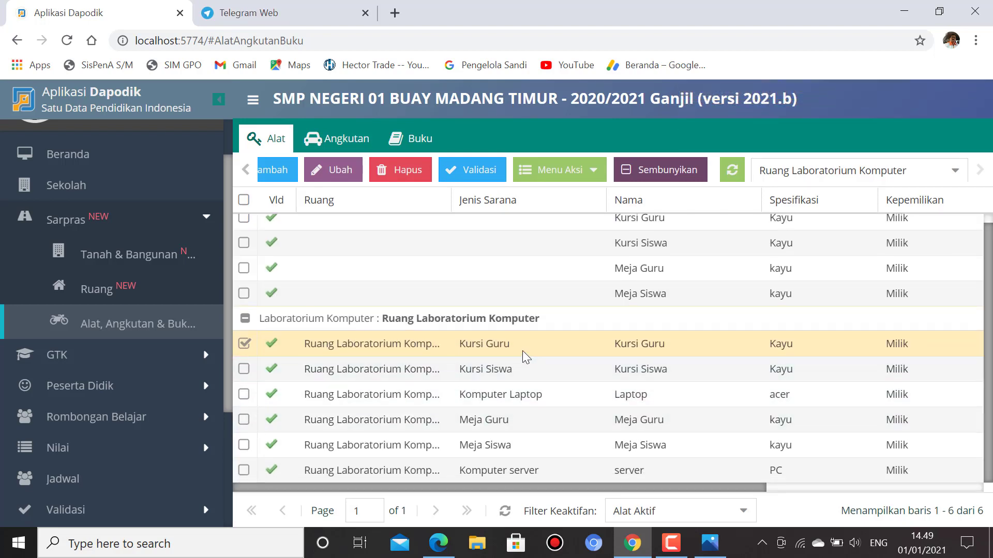